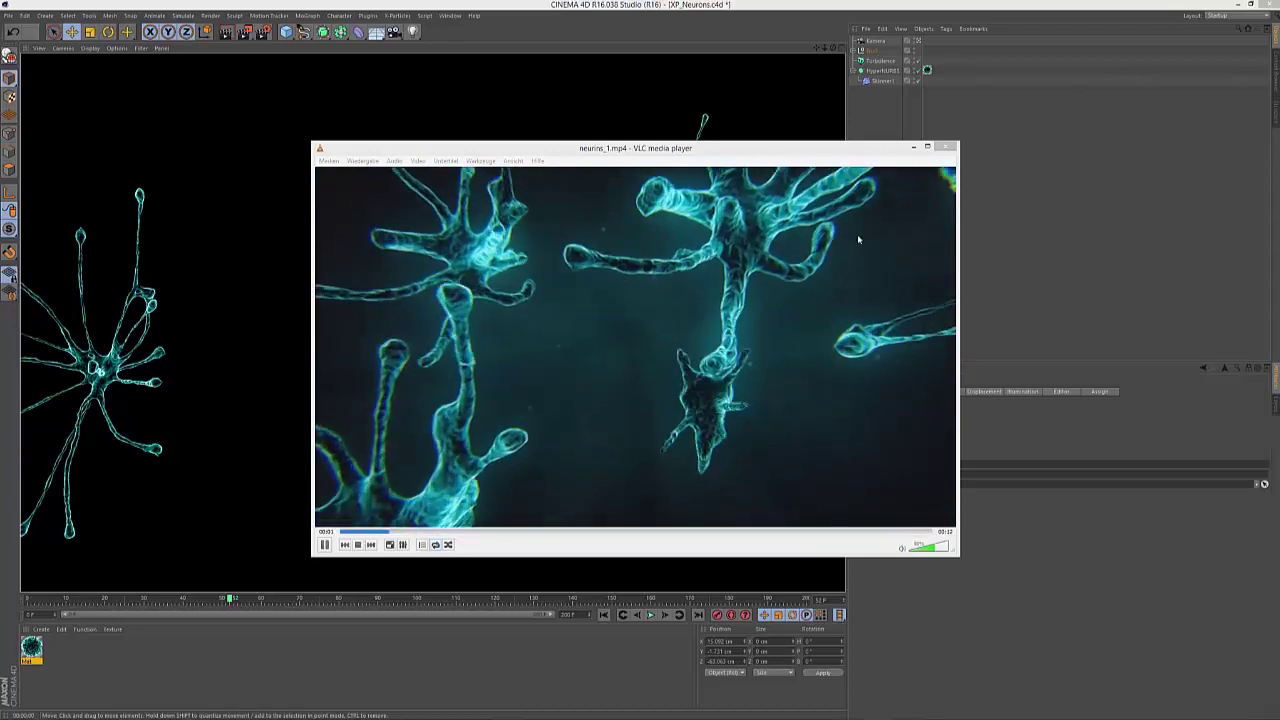
Step: Close the neuron video preview and create a new empty project
click(947, 147)
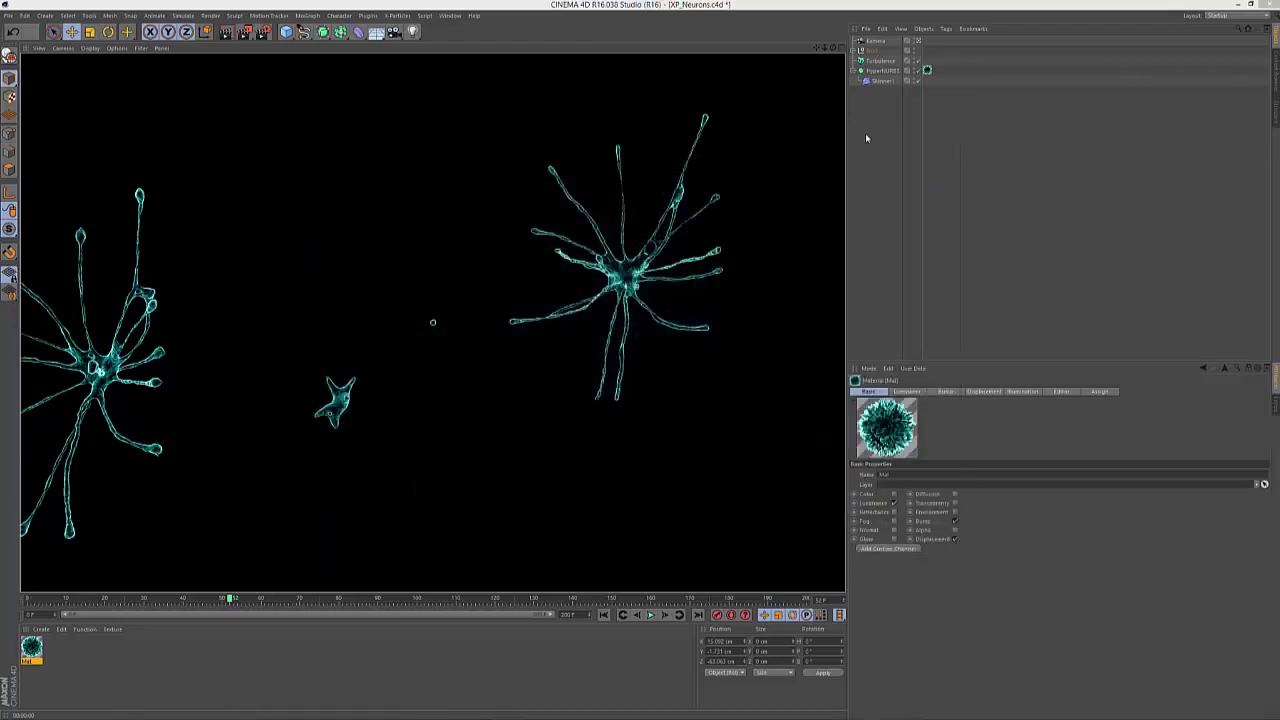
click(8, 16)
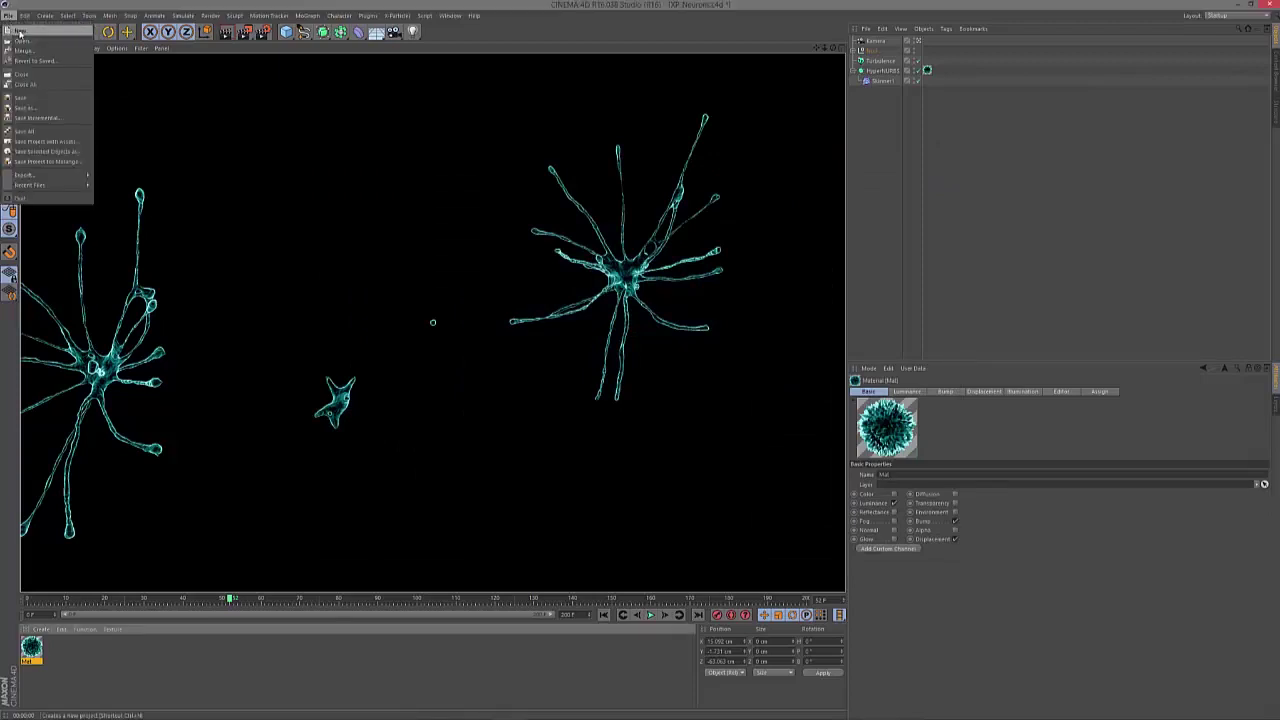
click(25, 28)
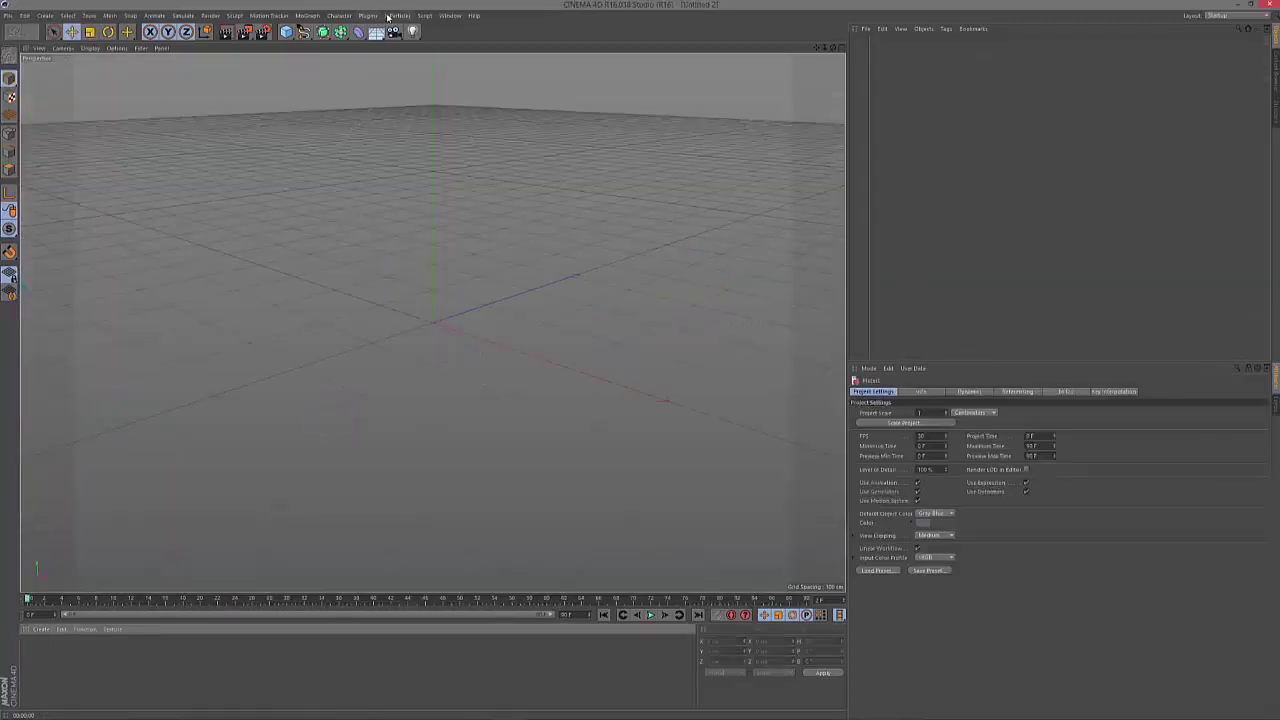
Step: Add an X-Particles System object and populate it with the basic setup
click(397, 16)
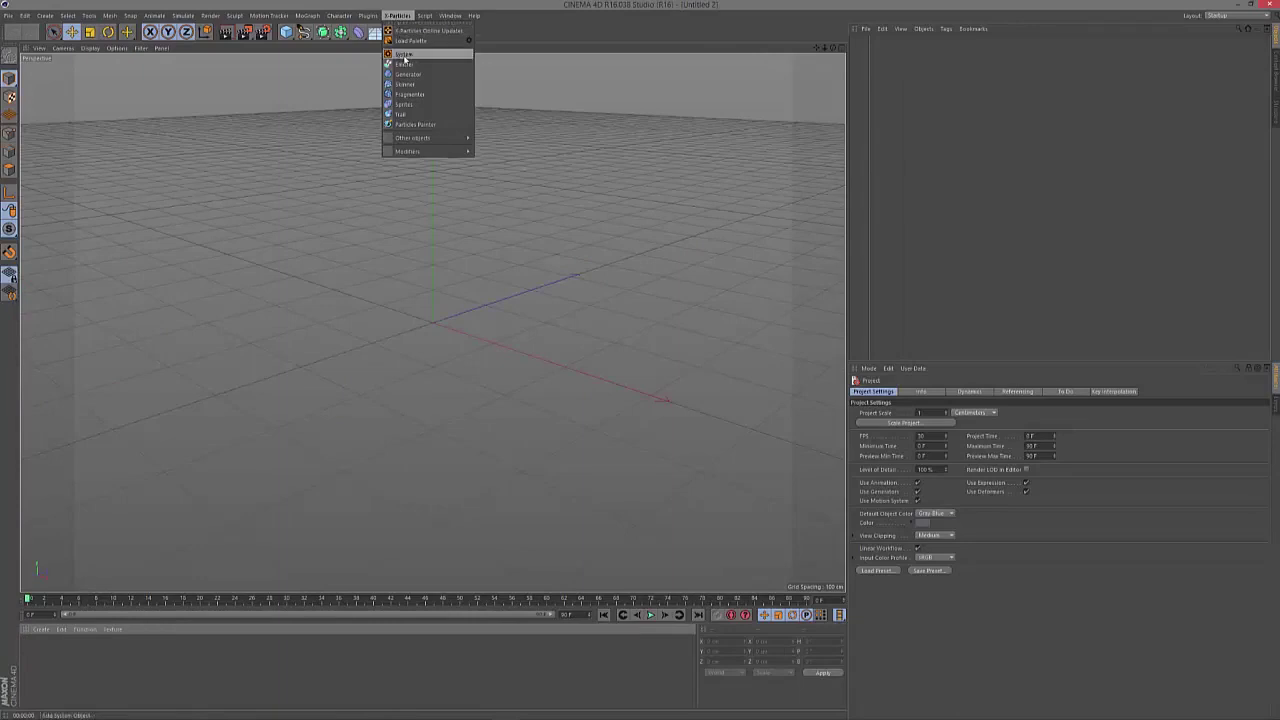
click(404, 56)
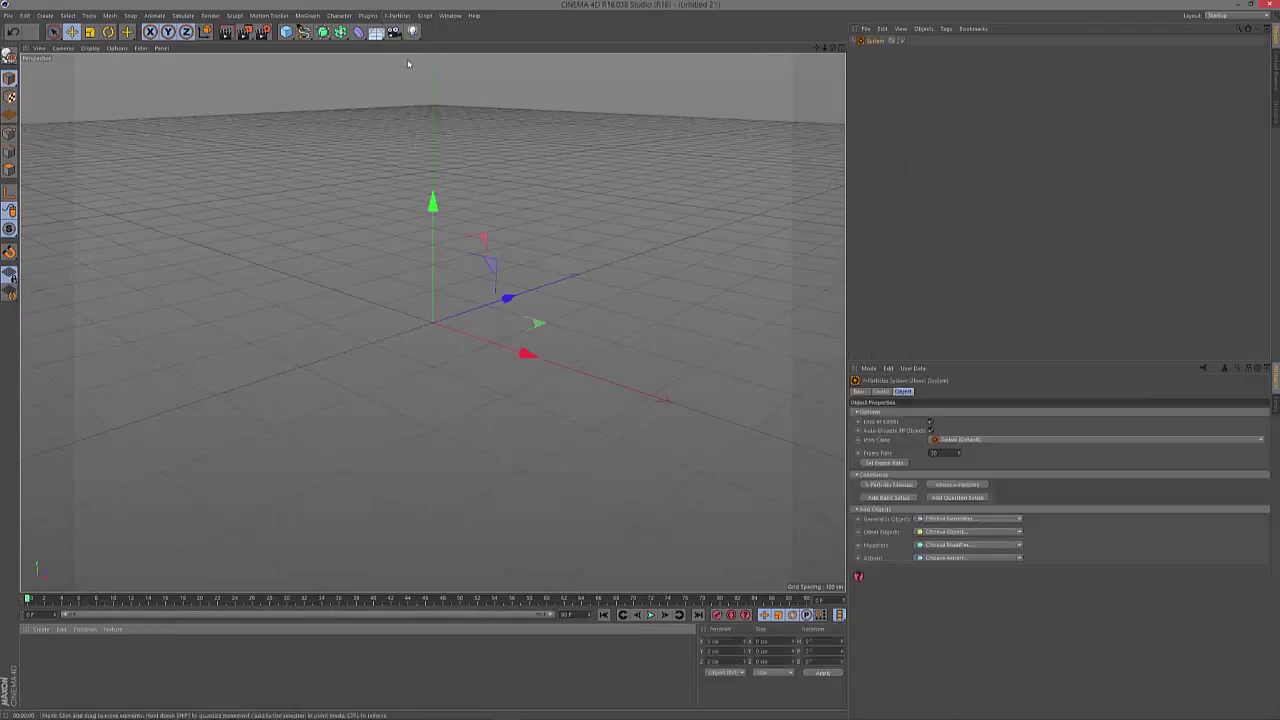
click(888, 498)
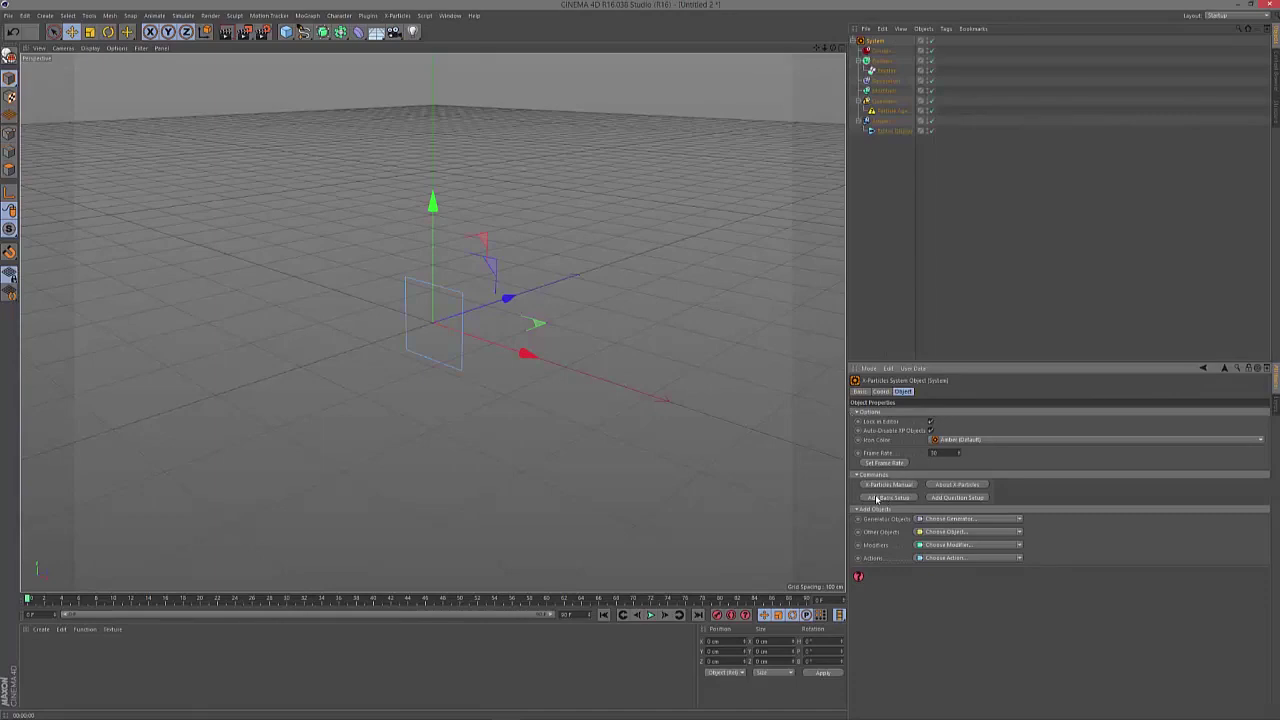
Step: Change the emitter's shape to Sphere and shrink its radius to 10 cm
click(886, 71)
click(924, 392)
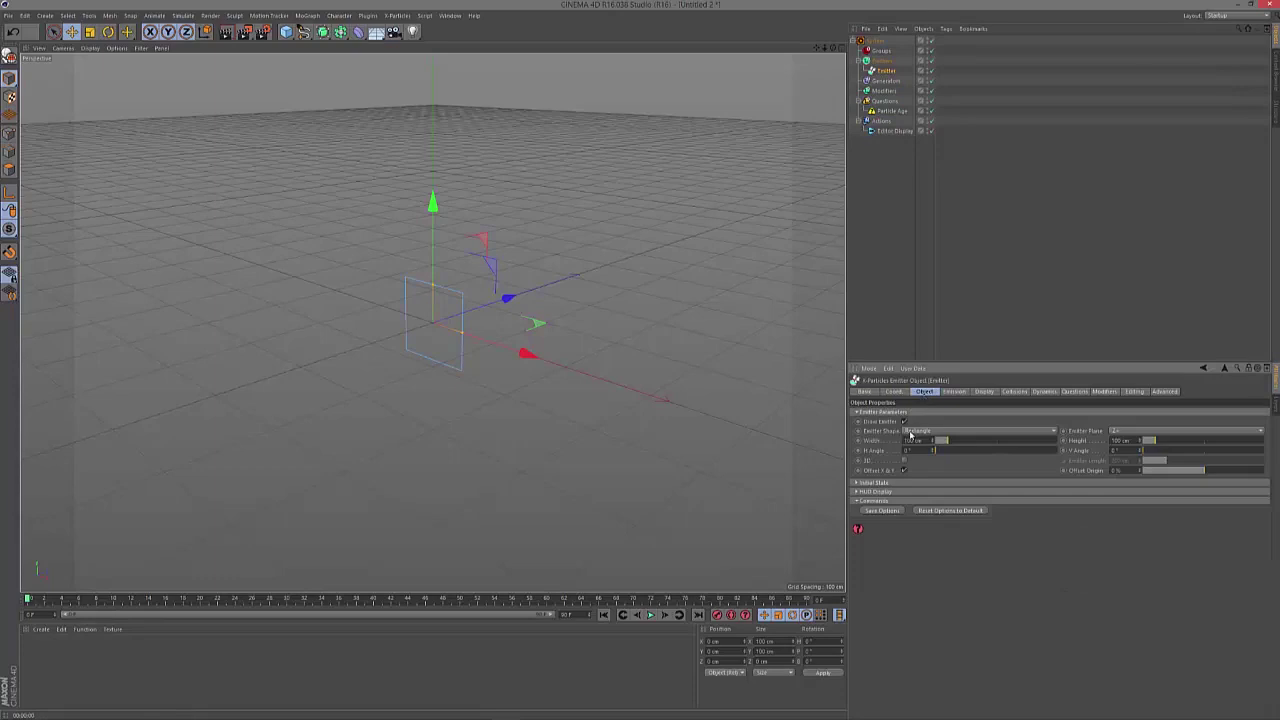
click(910, 431)
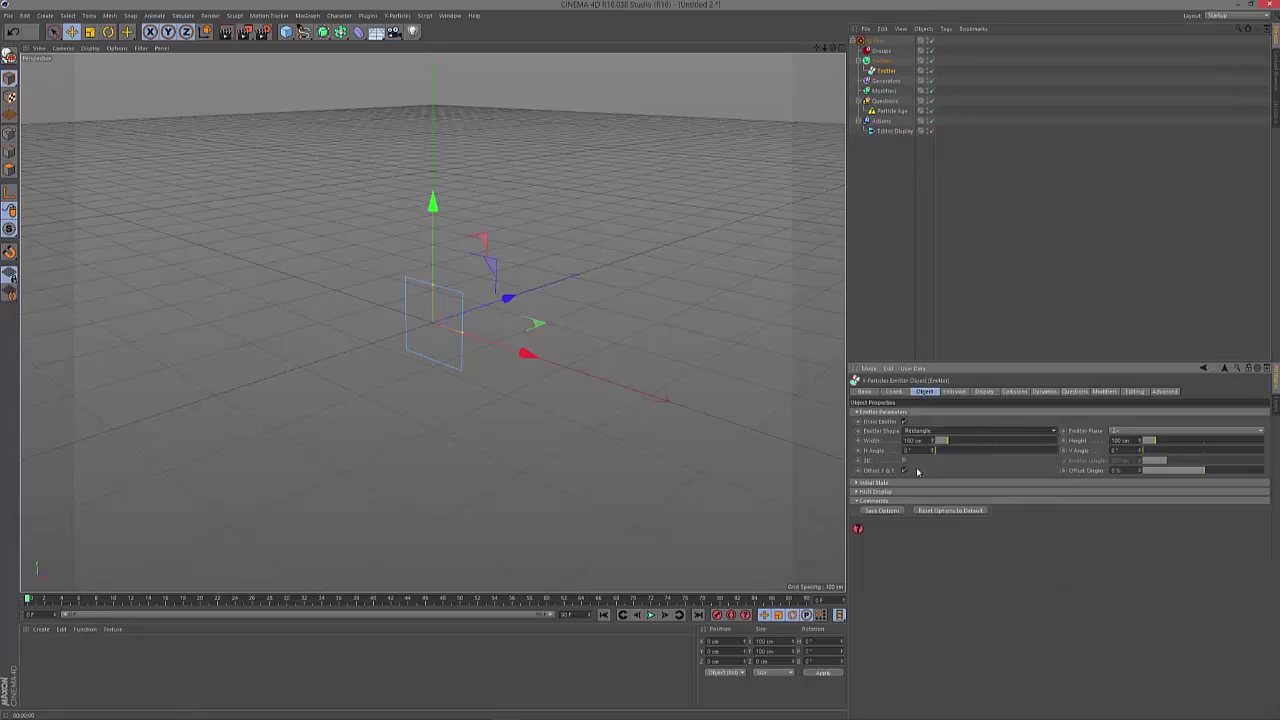
click(914, 471)
double_click(906, 441)
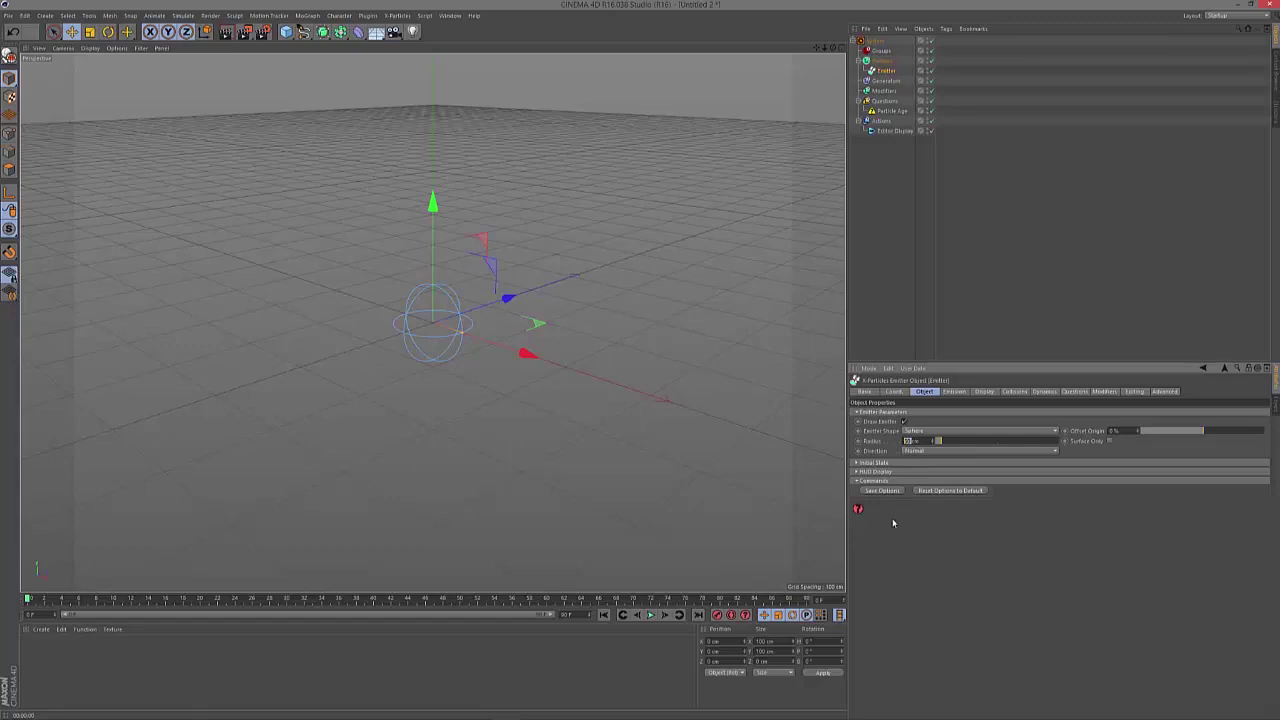
text(5)
key(Return)
Step: Turn off Emit All Frames for the emitter, end emission at frame 10, and lower the birthrate
click(950, 394)
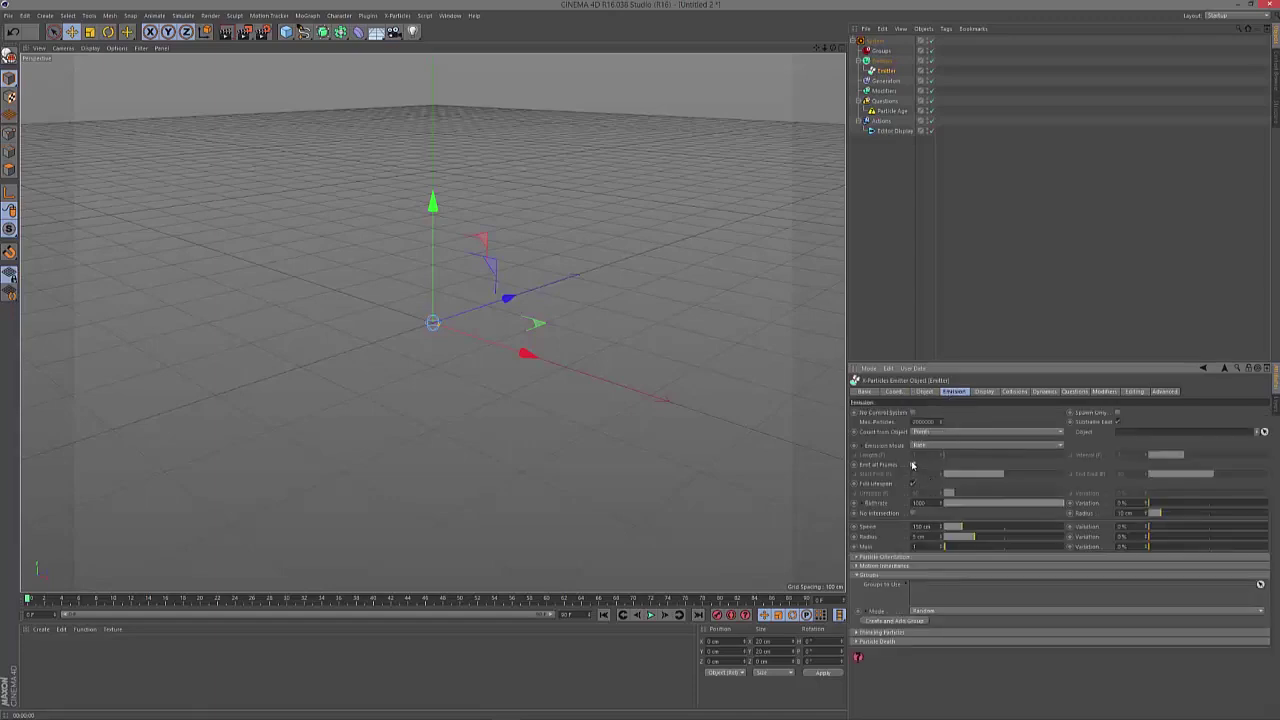
click(912, 465)
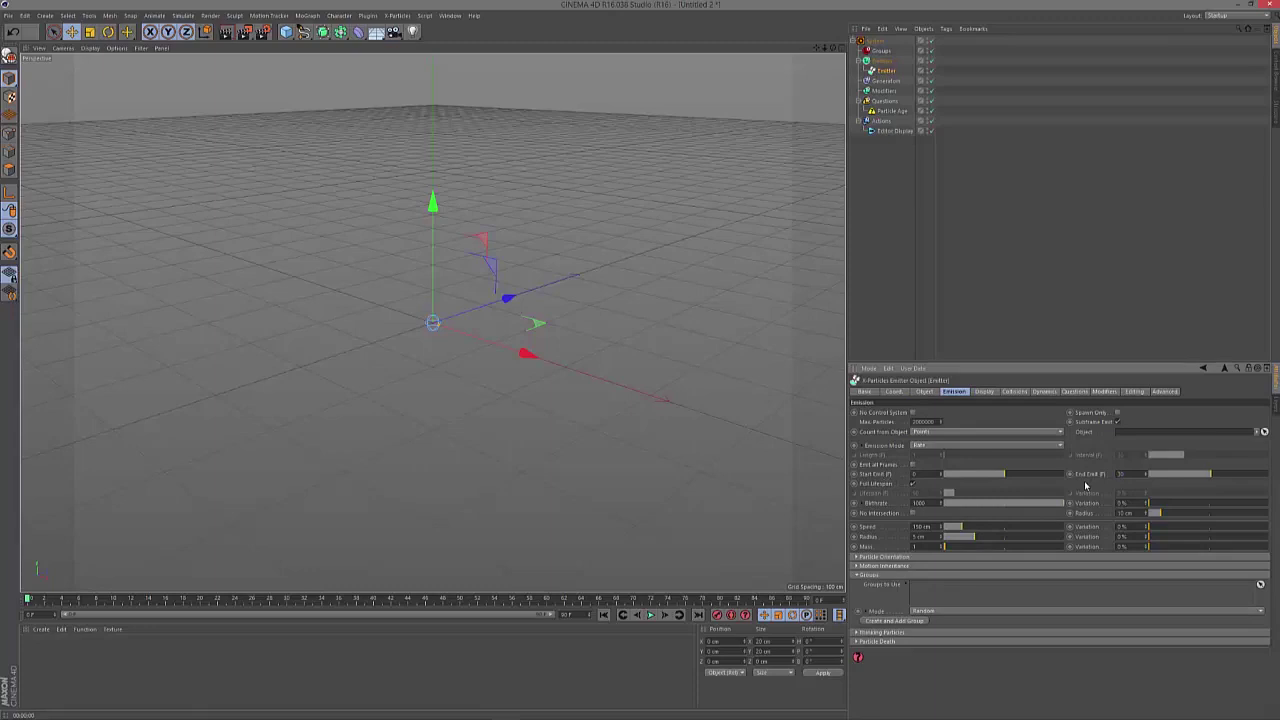
double_click(920, 503)
text(10)
key(Return)
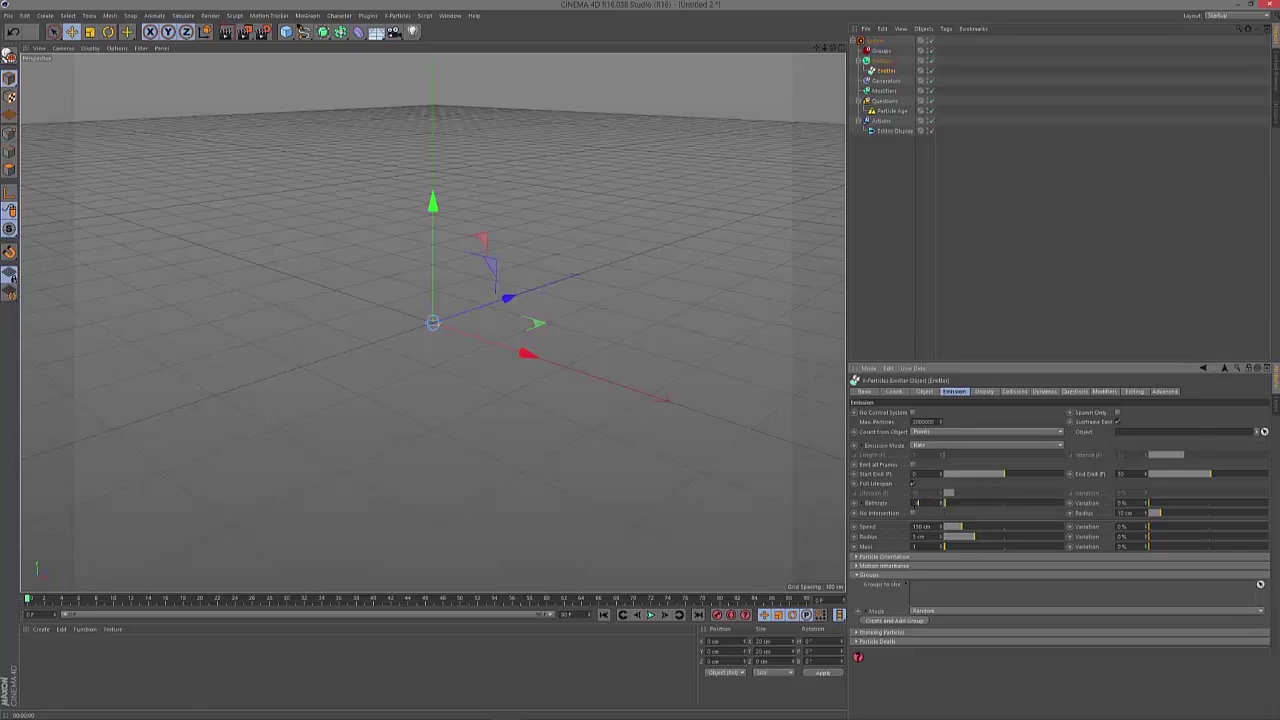
text(5)
key(Return)
text(1)
key(Return)
Step: Set the emitted particles' speed to 200 cm with 25% variation and preview the emission
double_click(919, 526)
text(200)
key(Return)
text(25)
key(Return)
click(650, 615)
click(650, 615)
Step: Set the emitter's editor display to Ticks with a red particle colour, and play the animation from the start
click(982, 392)
click(950, 449)
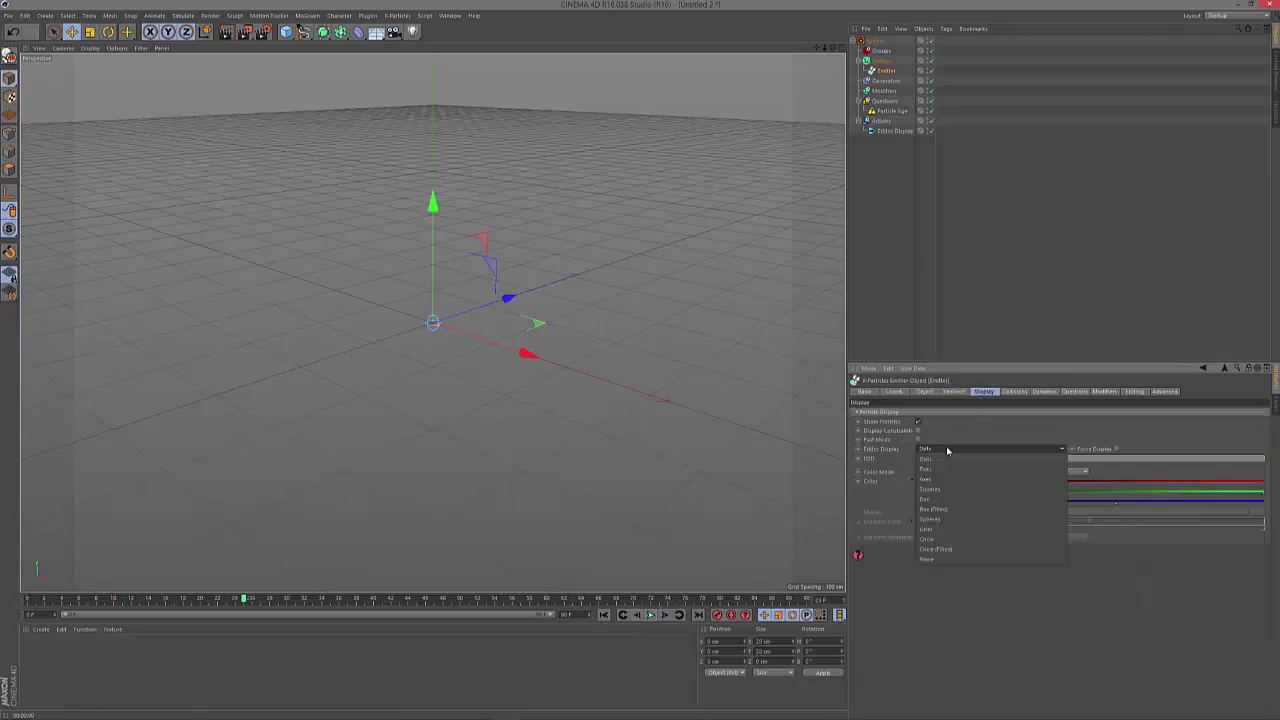
click(942, 470)
click(921, 484)
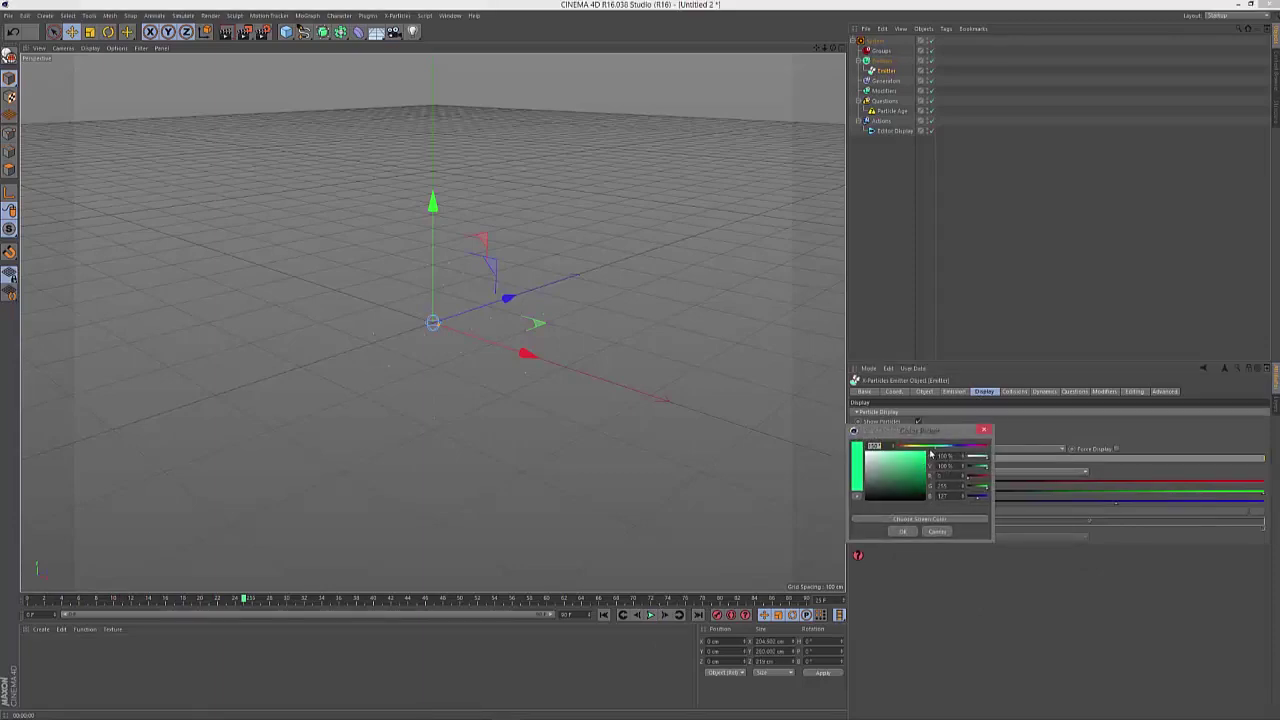
click(978, 447)
click(902, 531)
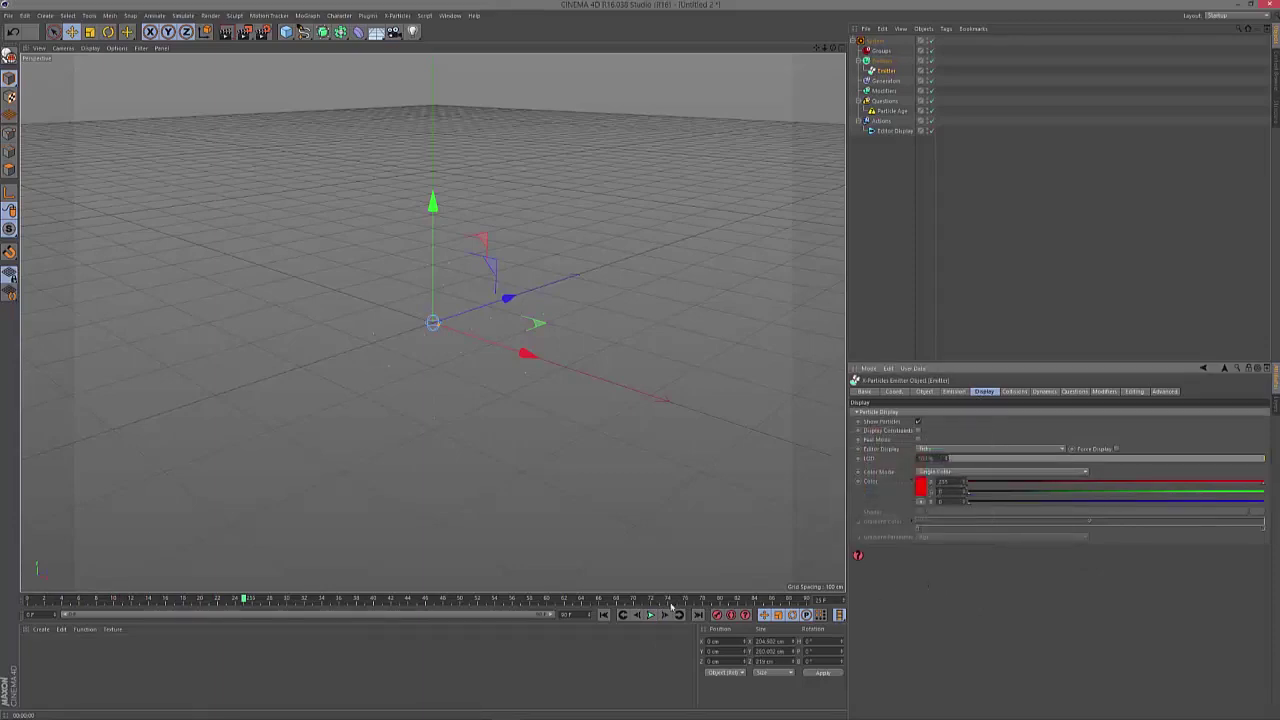
click(605, 616)
click(650, 616)
click(650, 616)
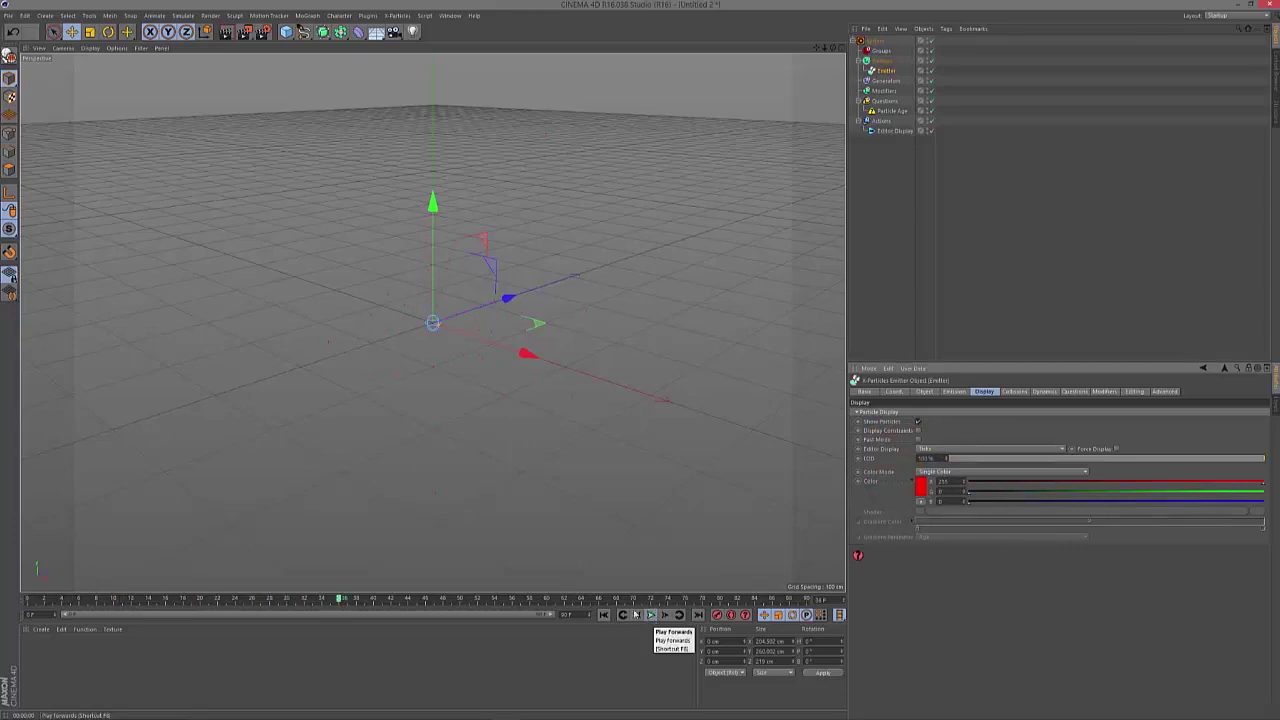
click(606, 616)
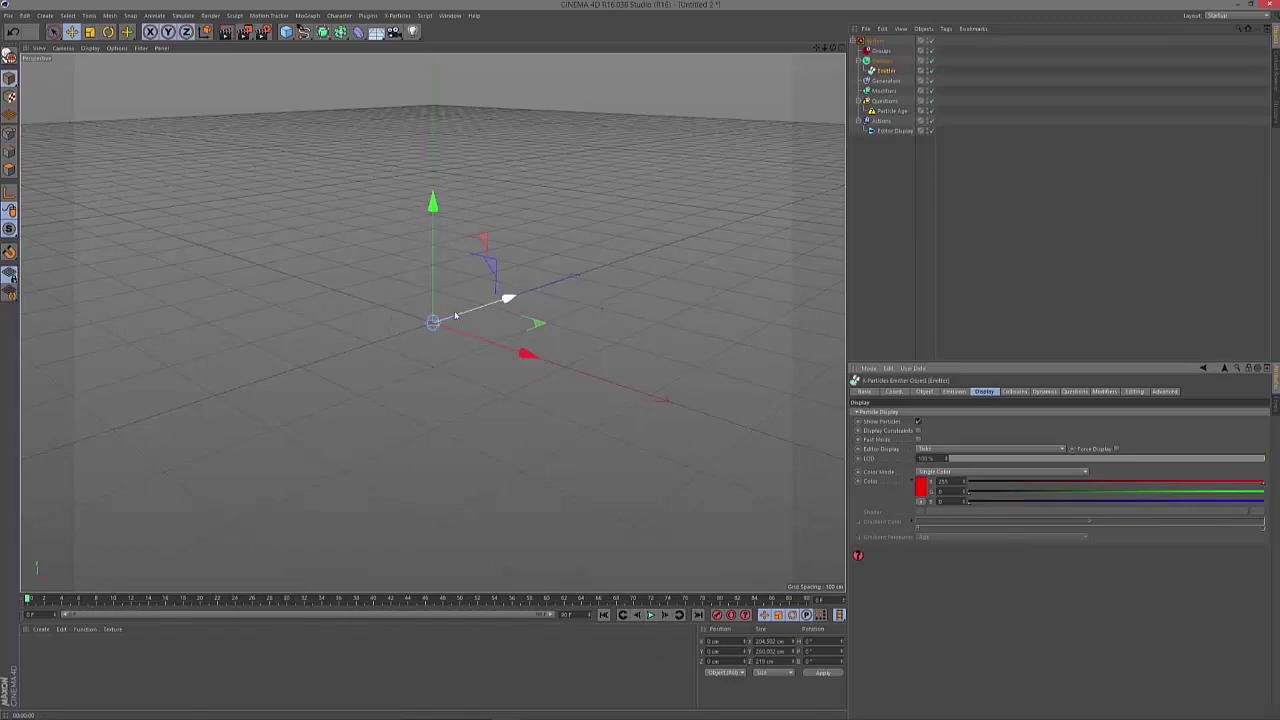
Step: Add an X-Particles Freeze tag to the Emitter, enable freezing at a set frame, and preview the particles
right_click(882, 72)
mouse_move(913, 187)
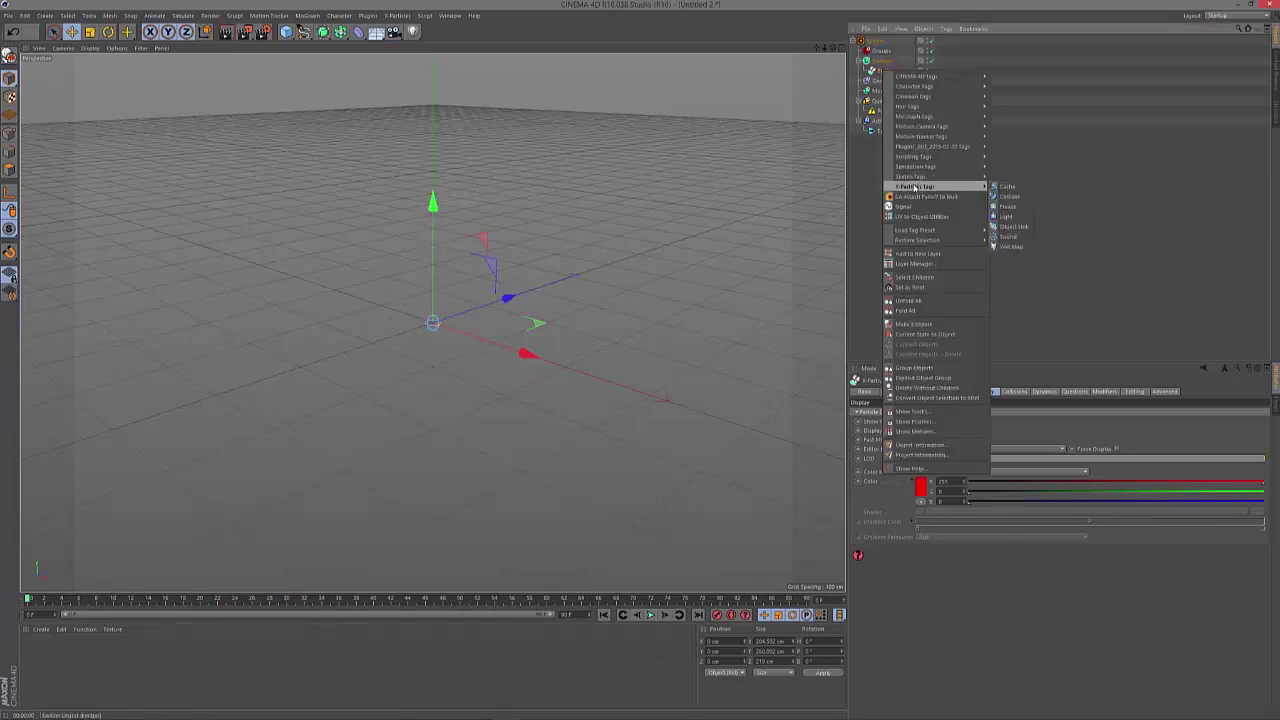
click(1005, 206)
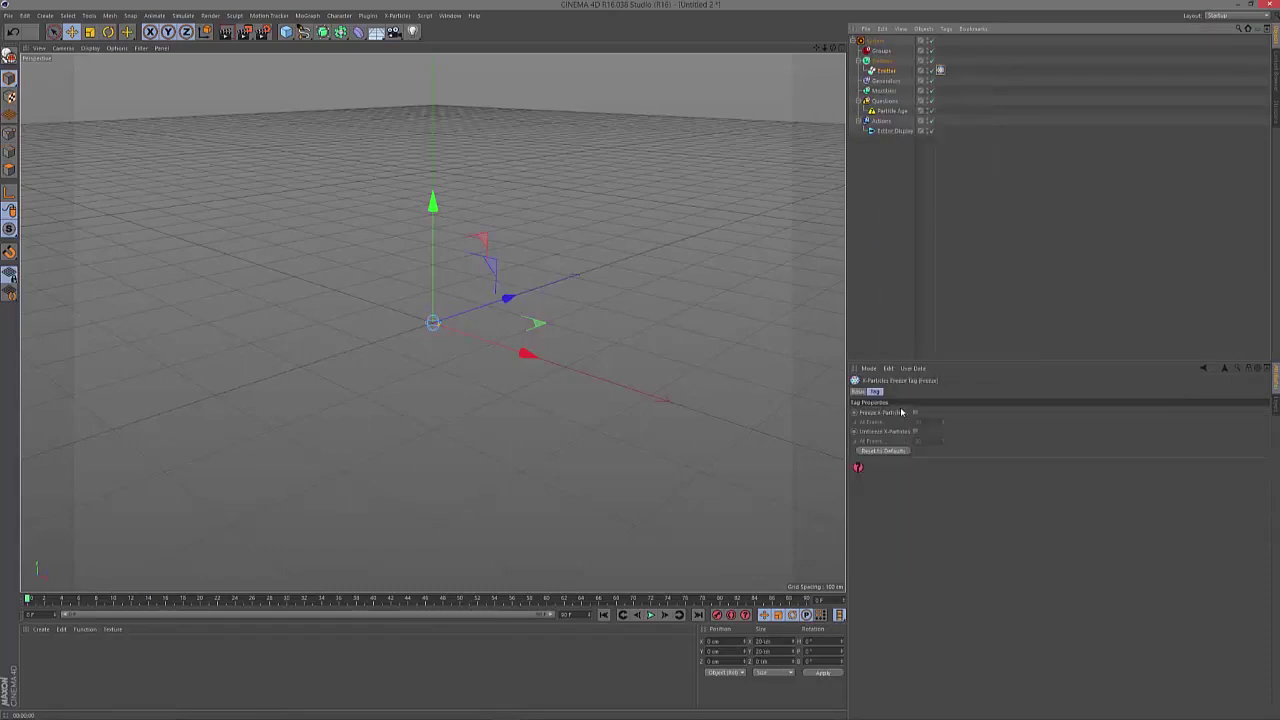
click(914, 412)
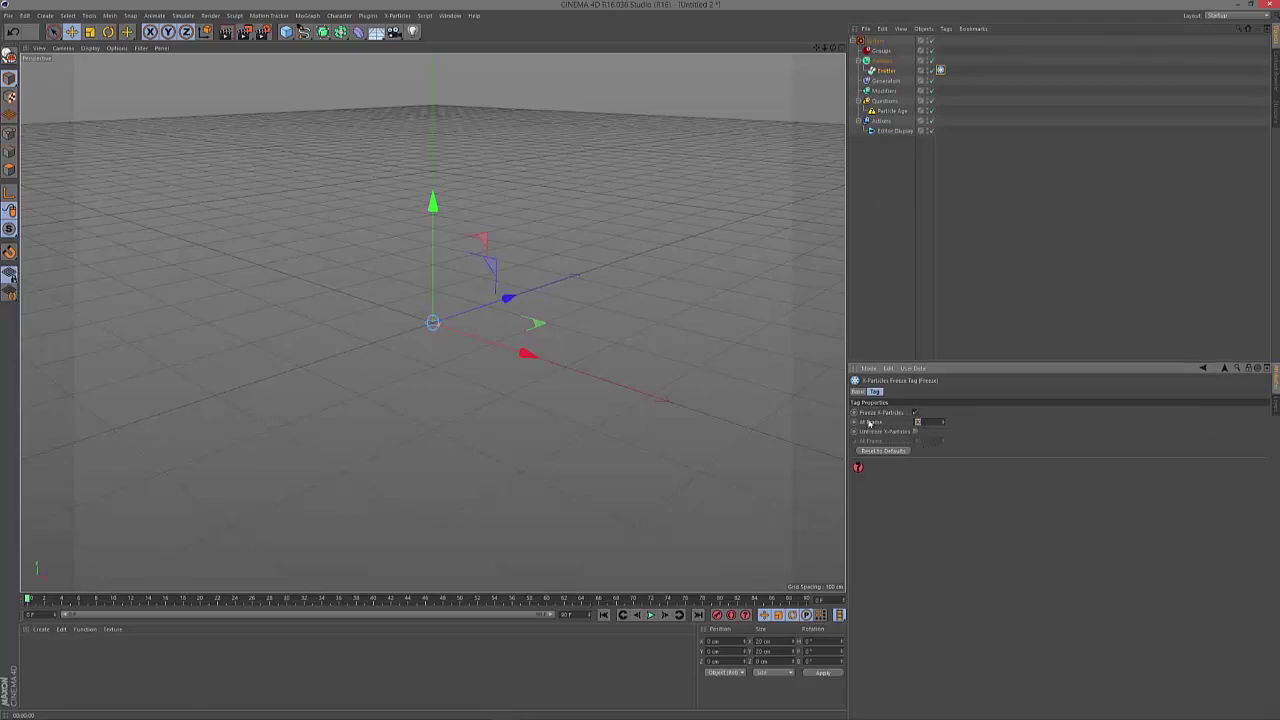
key(Return)
click(650, 615)
click(650, 615)
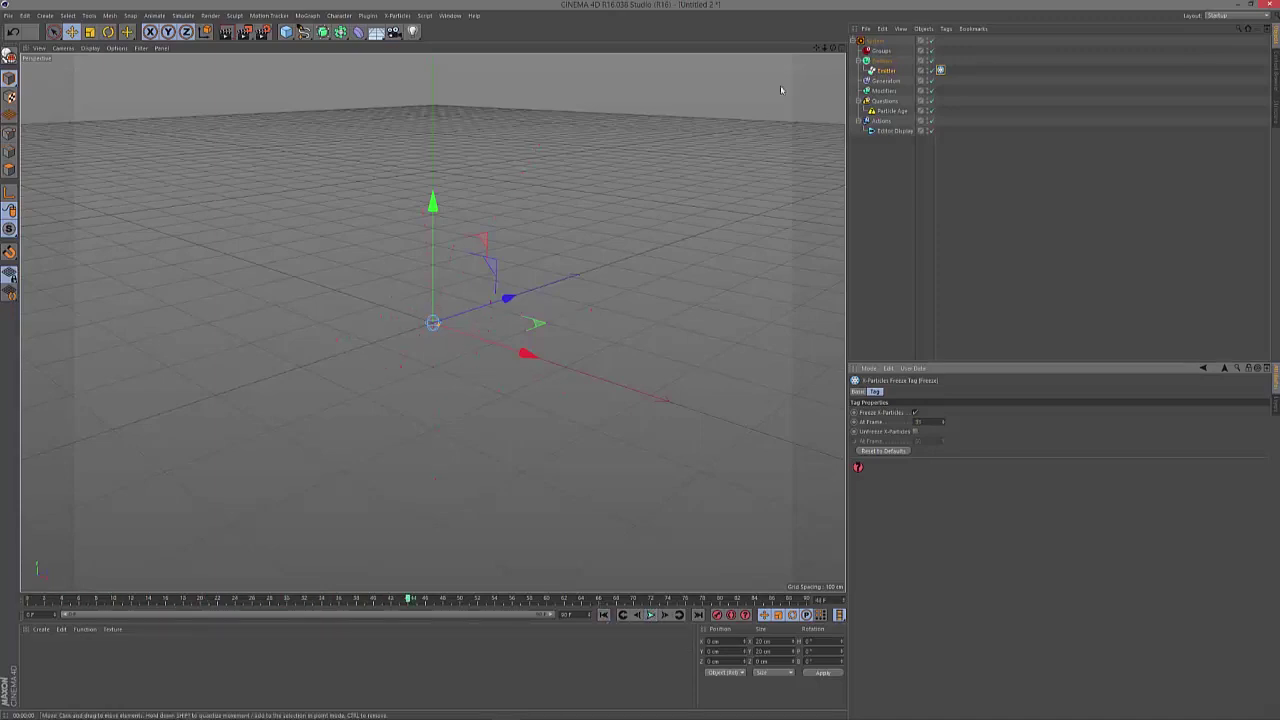
drag(833, 48, 878, 20)
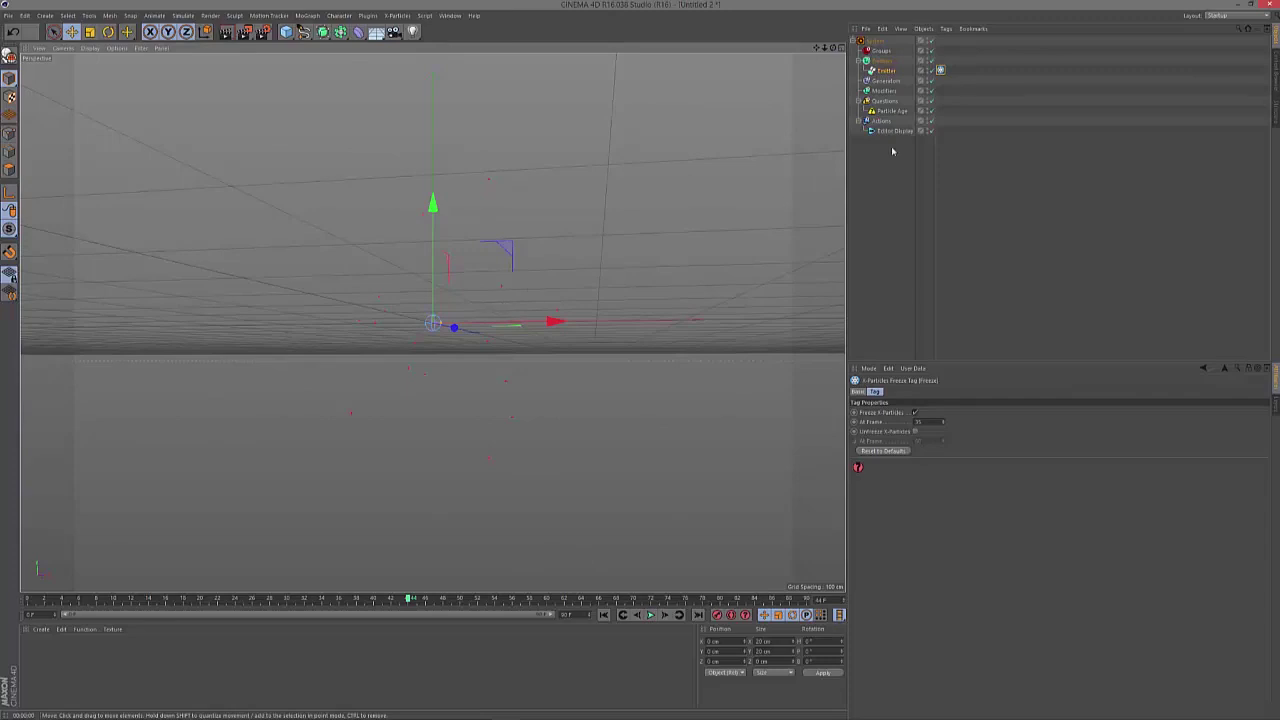
Step: Add a Trail generator to the System, set its trail length to 1000 frames, and play the animation from the start
click(887, 71)
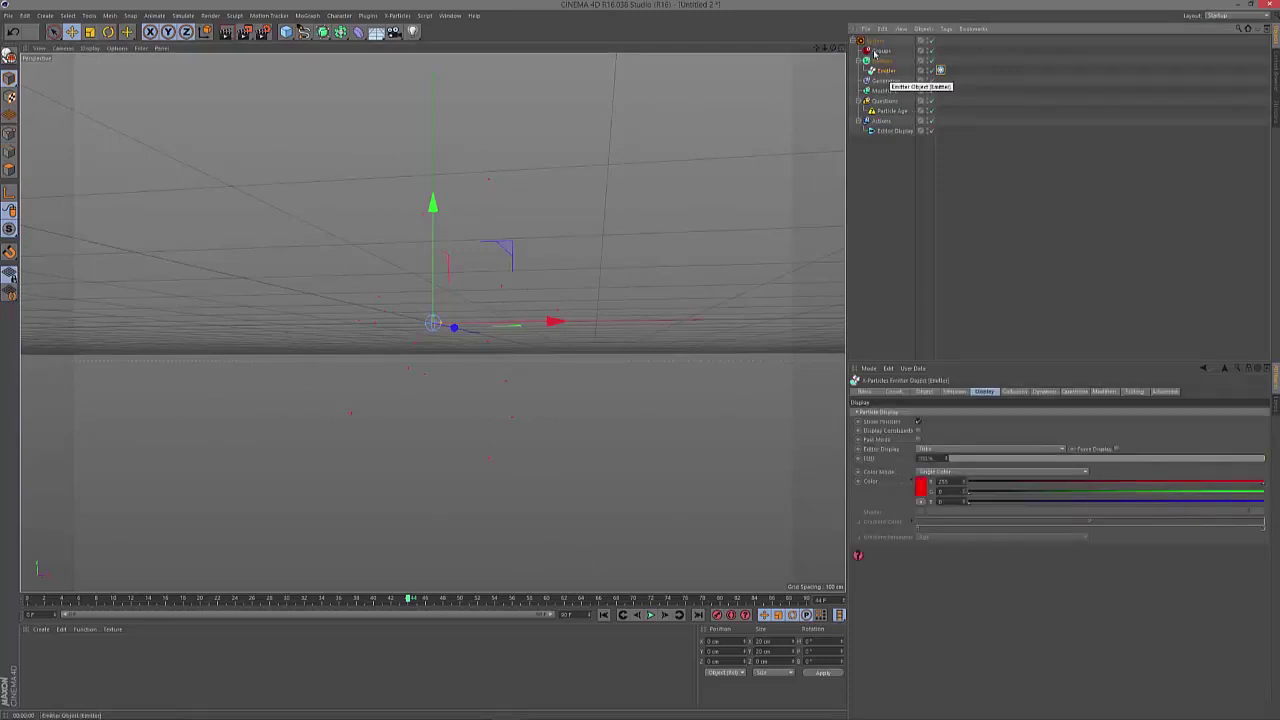
click(875, 41)
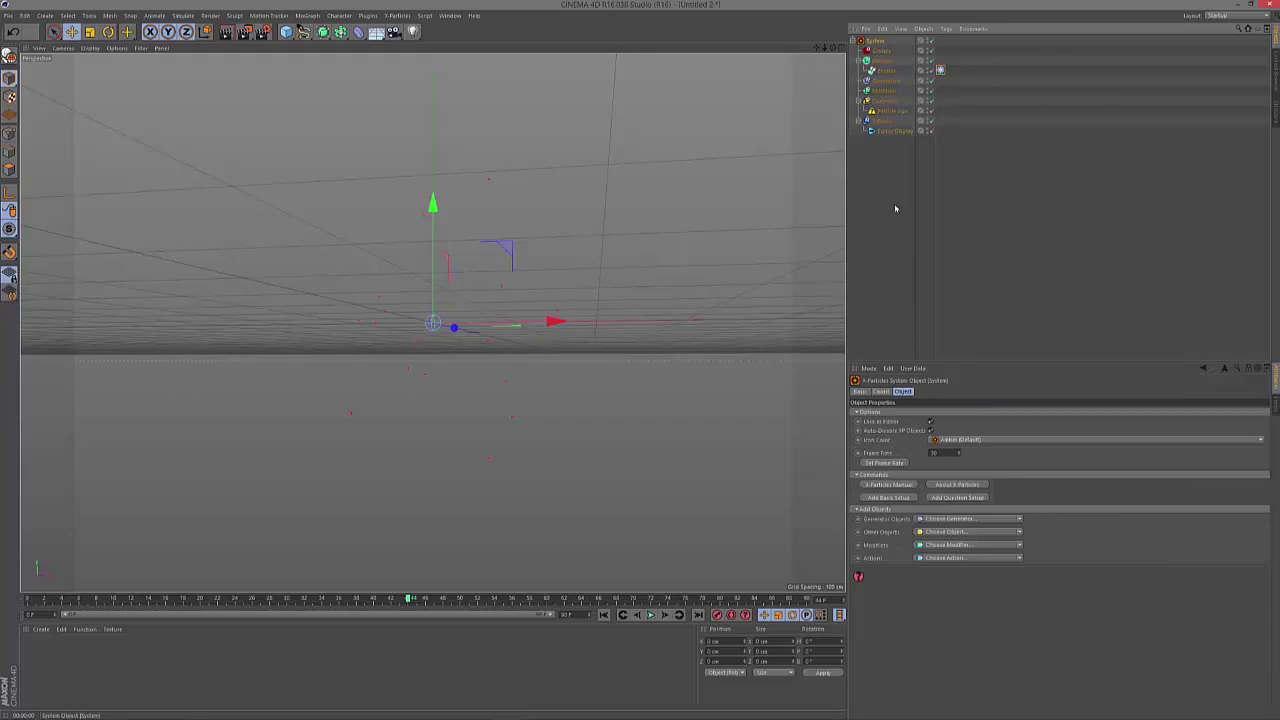
click(939, 520)
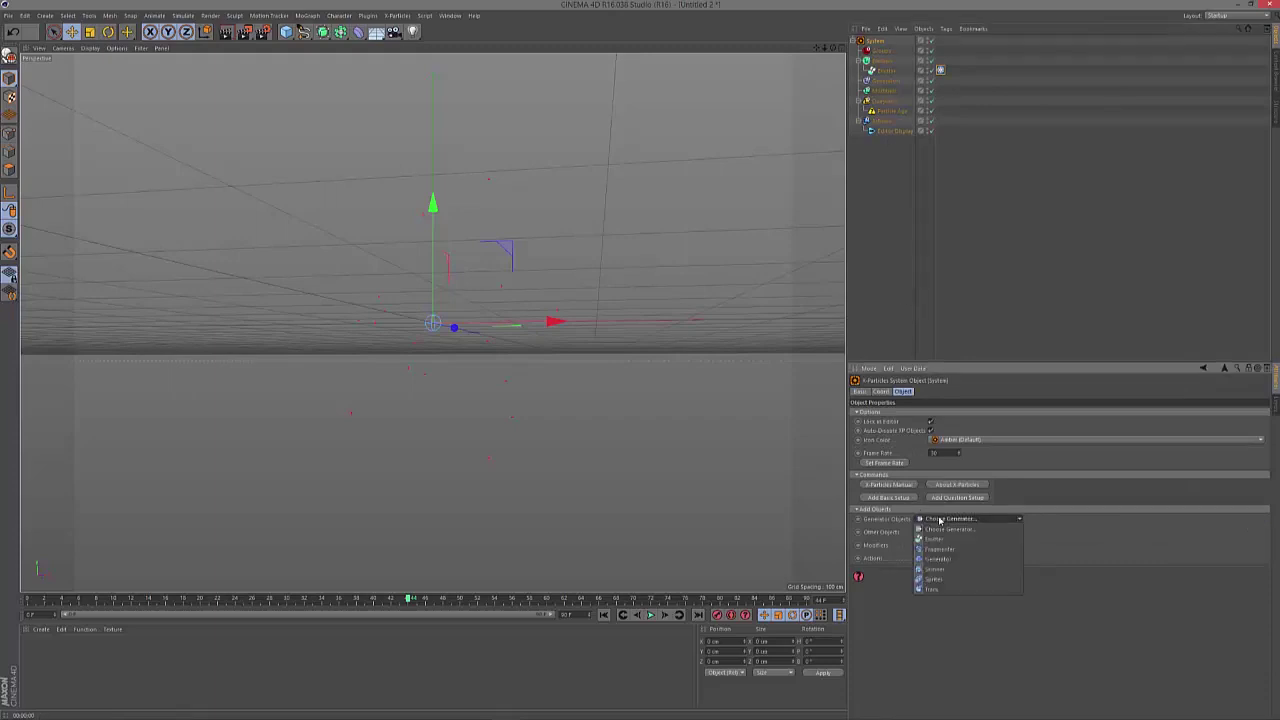
click(932, 590)
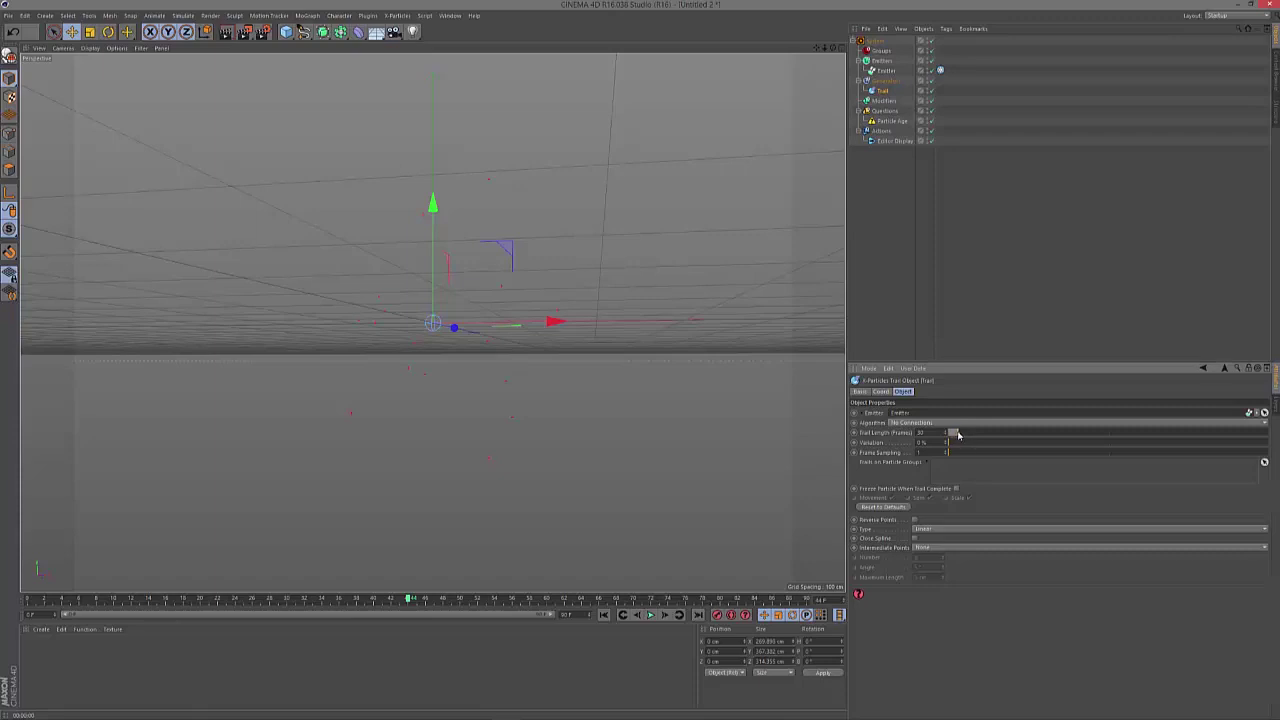
drag(951, 434, 1120, 426)
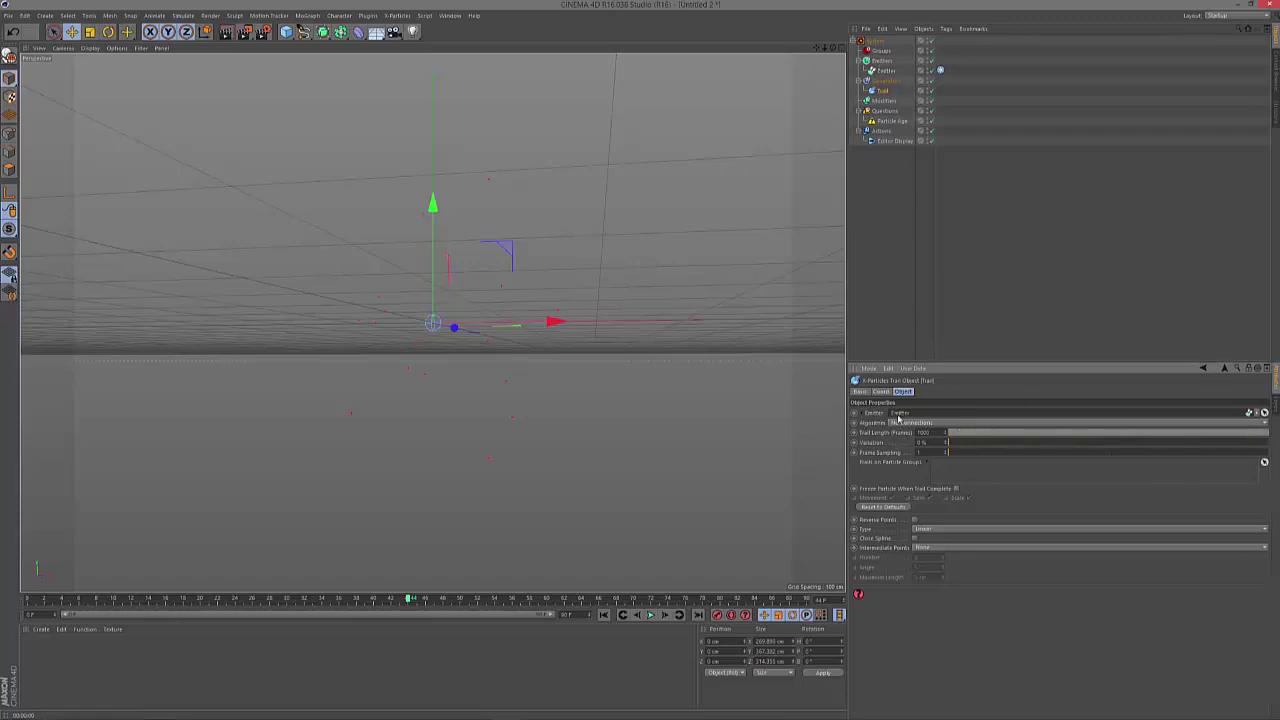
click(604, 615)
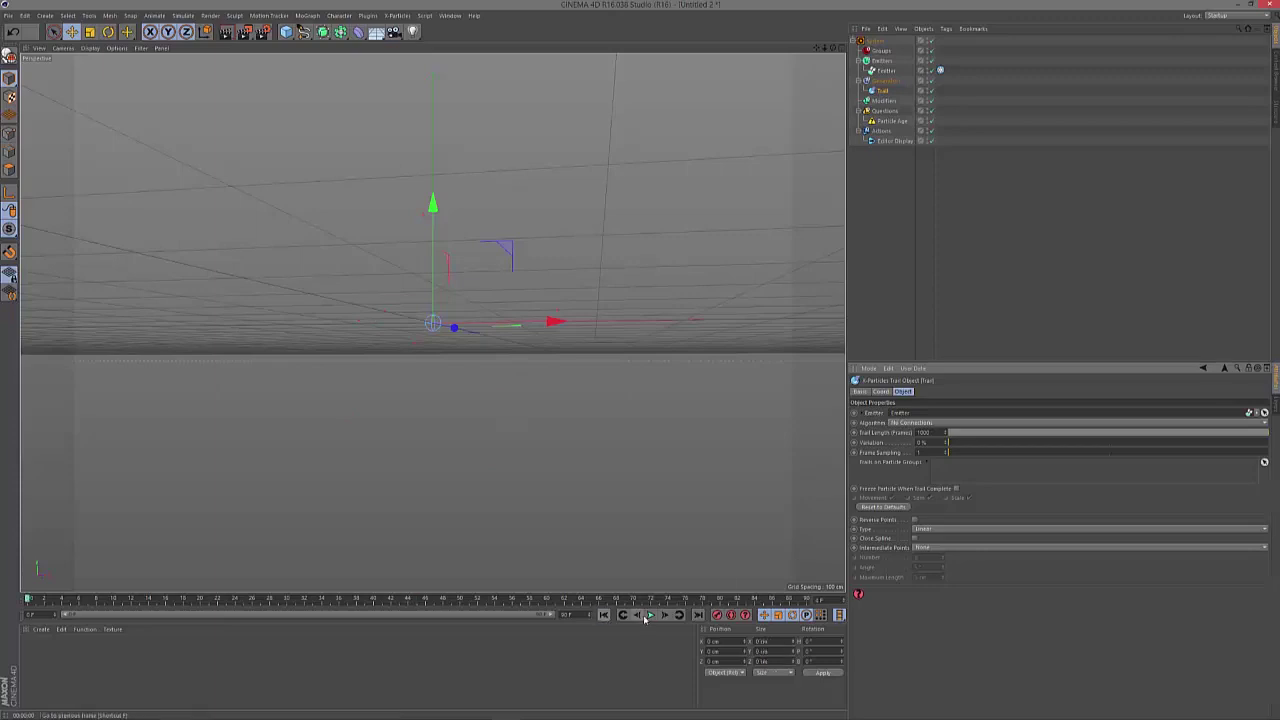
click(650, 615)
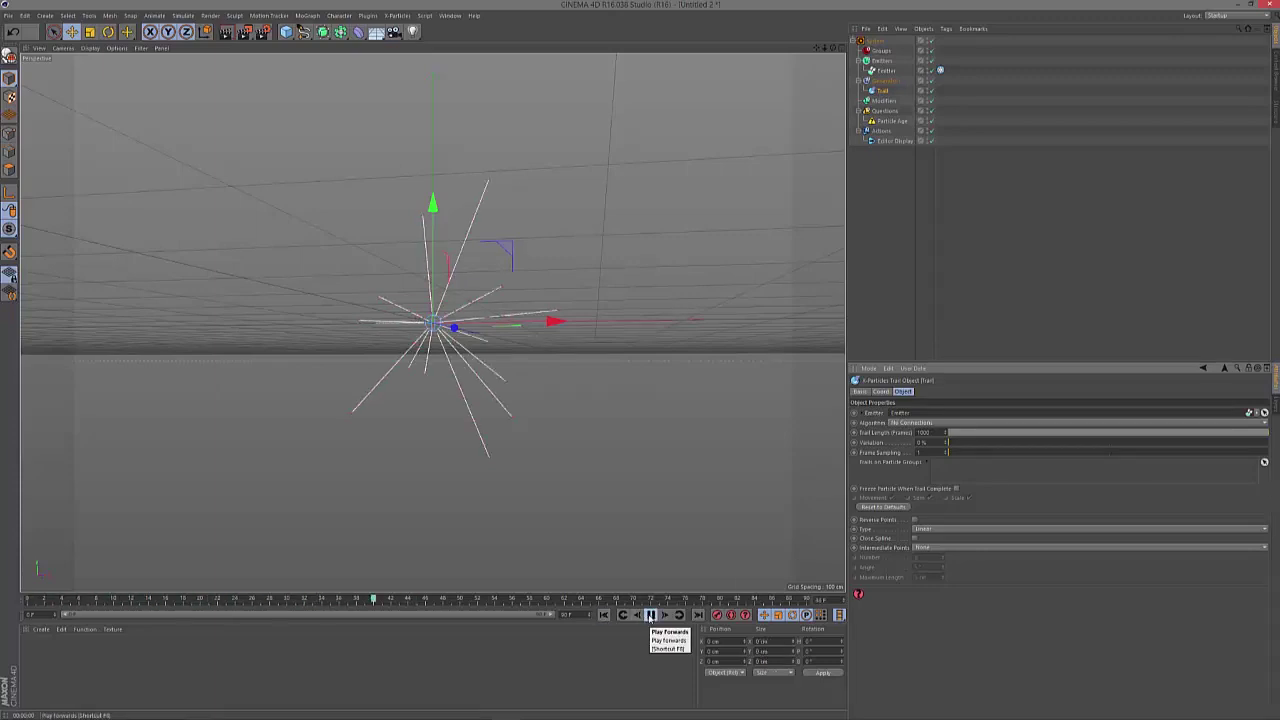
click(650, 615)
drag(834, 48, 750, 160)
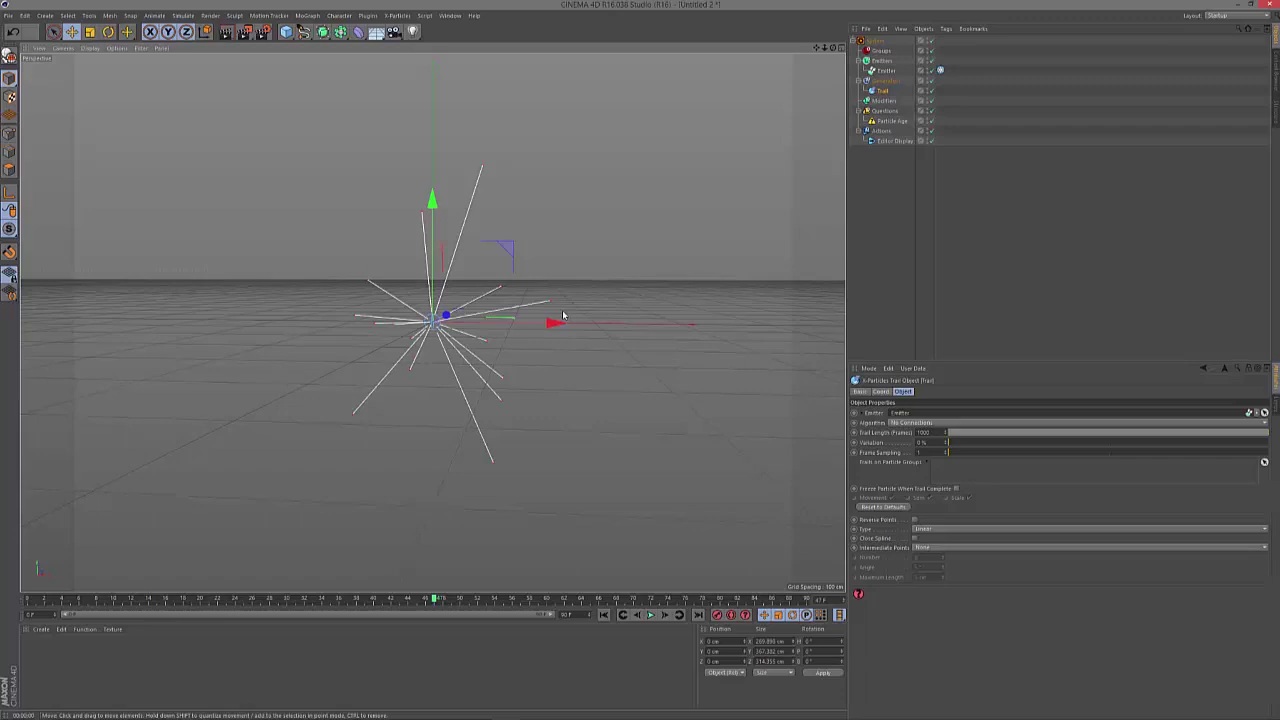
Step: Add a Skinner generator to the System and include the Trail among its source objects
click(876, 42)
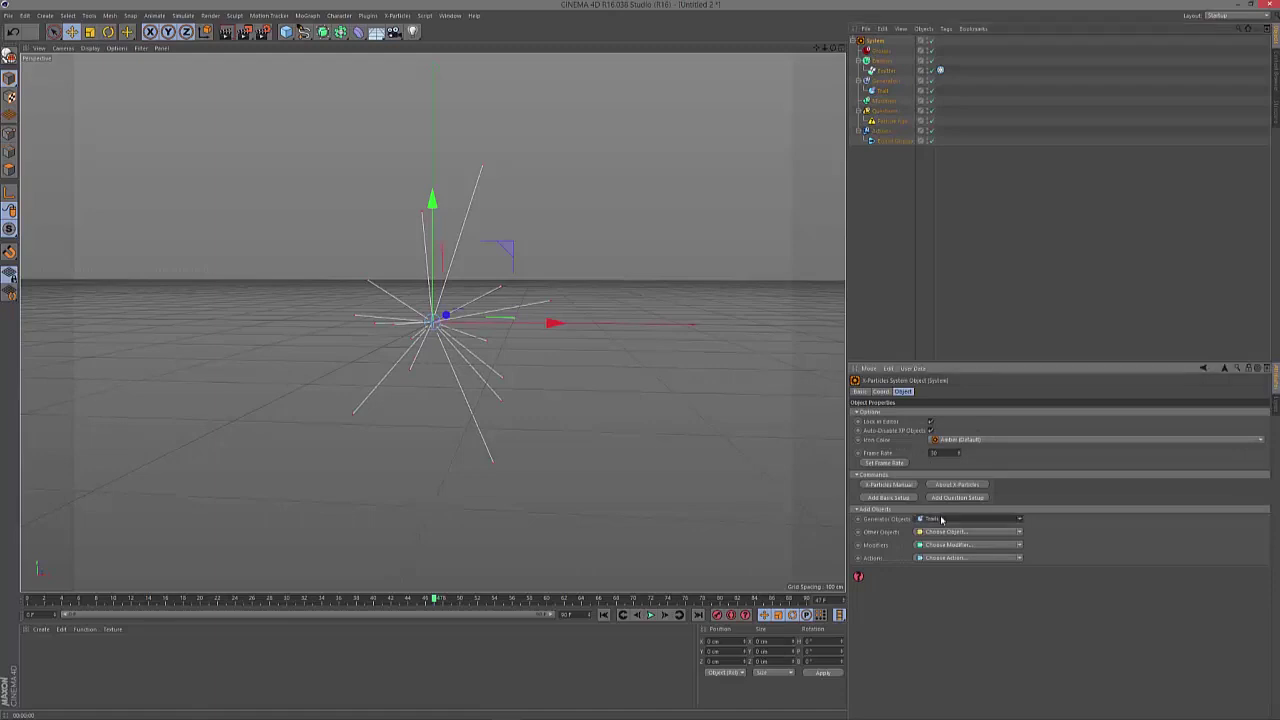
click(941, 520)
click(946, 565)
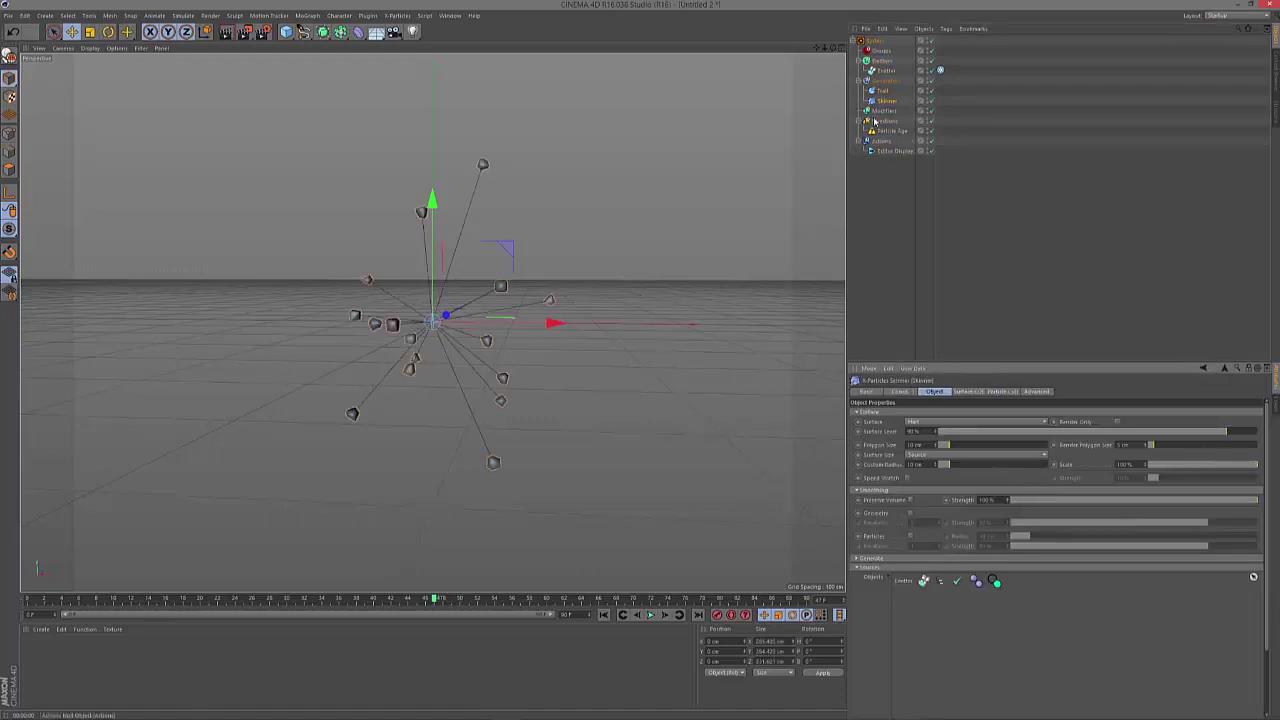
click(888, 104)
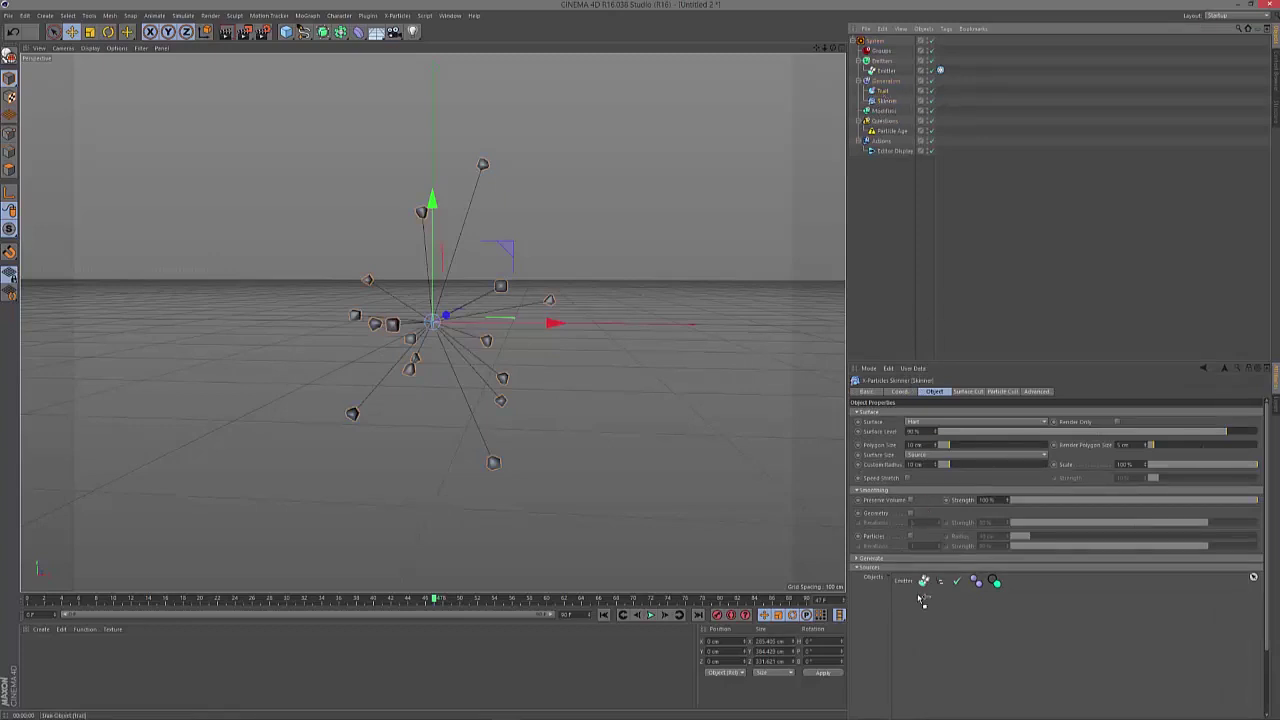
drag(912, 591, 912, 595)
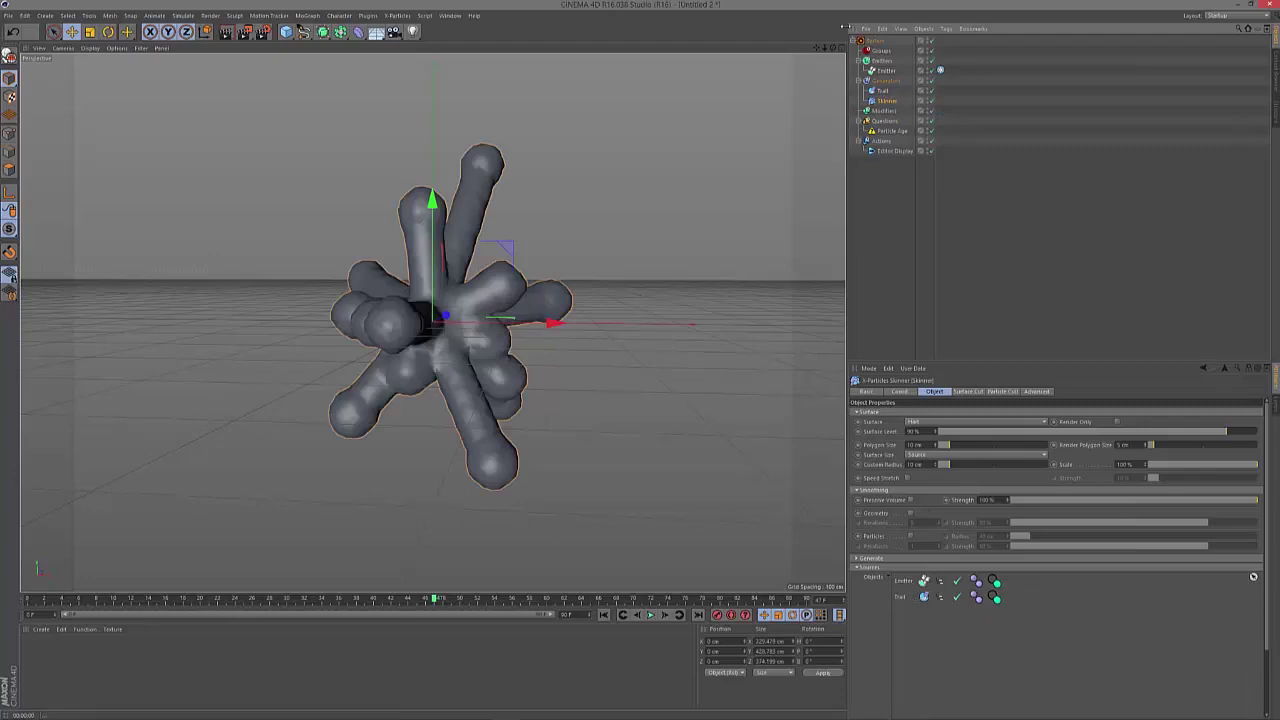
mouse_move(834, 52)
mouse_down()
mouse_move(810, 78)
mouse_move(822, 54)
mouse_move(818, 68)
mouse_up()
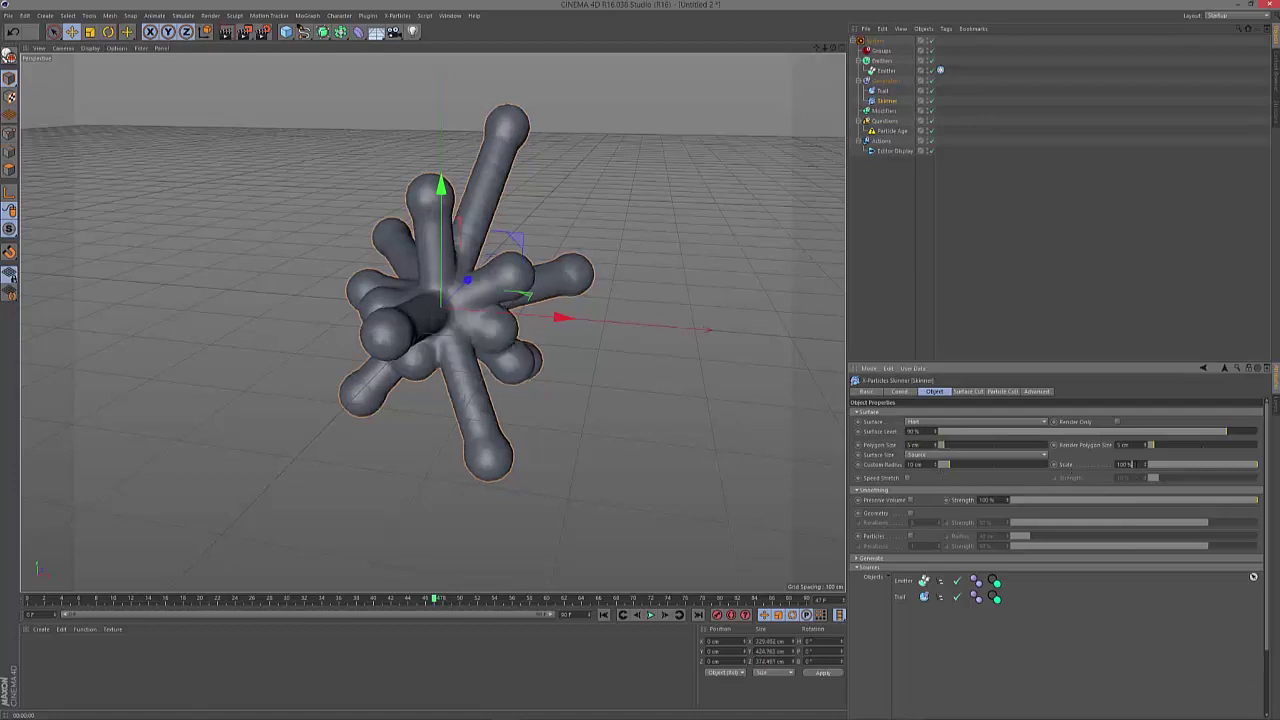
Step: Set the Skinner's scale to 35% and enable its Geometry smoothing at 65% strength
drag(1130, 465, 1026, 478)
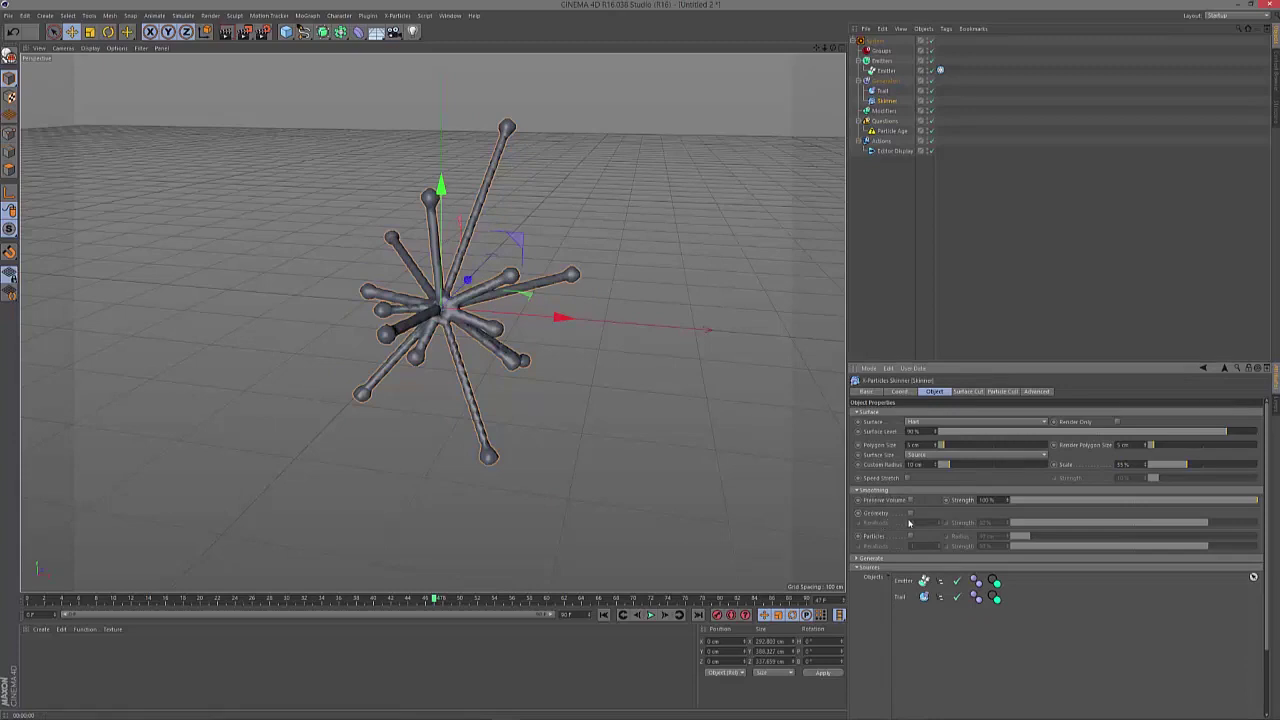
click(910, 513)
double_click(986, 522)
text(65)
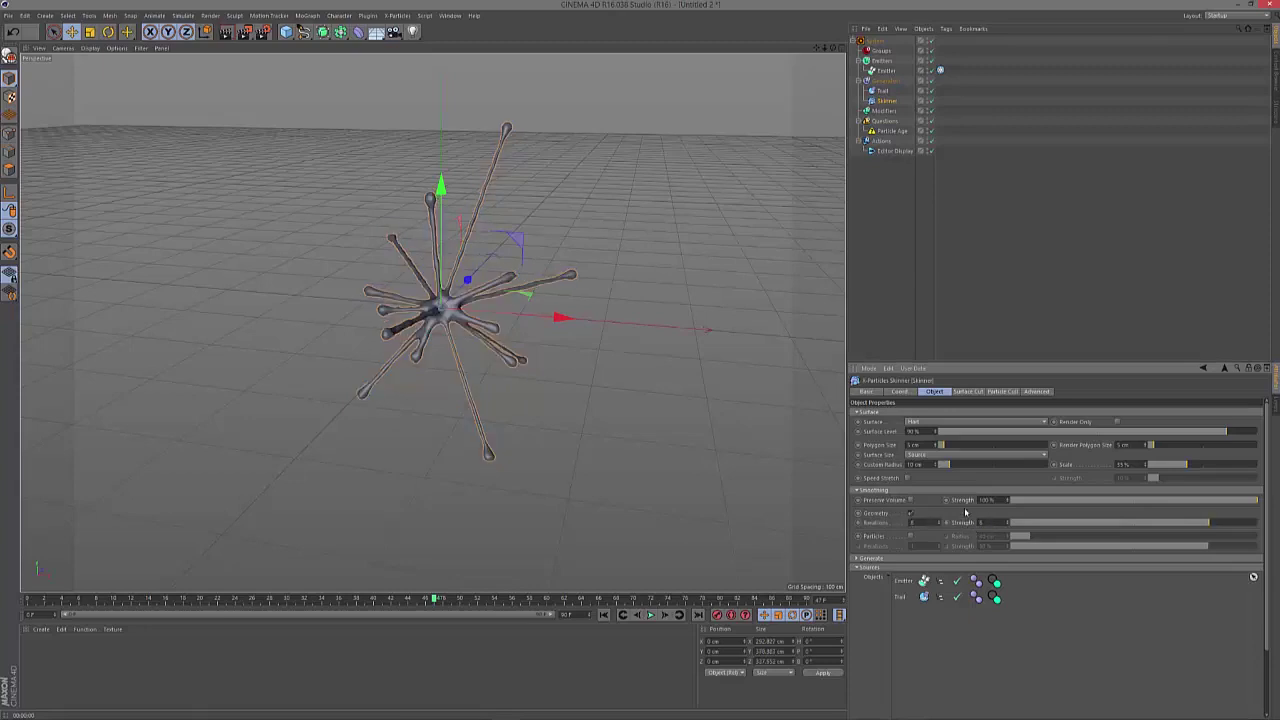
key(Return)
Step: Play the animation from the start and inspect the smoothed Skinner mesh from several angles
drag(824, 47, 830, 48)
alt+drag(433, 322, 433, 322)
click(602, 616)
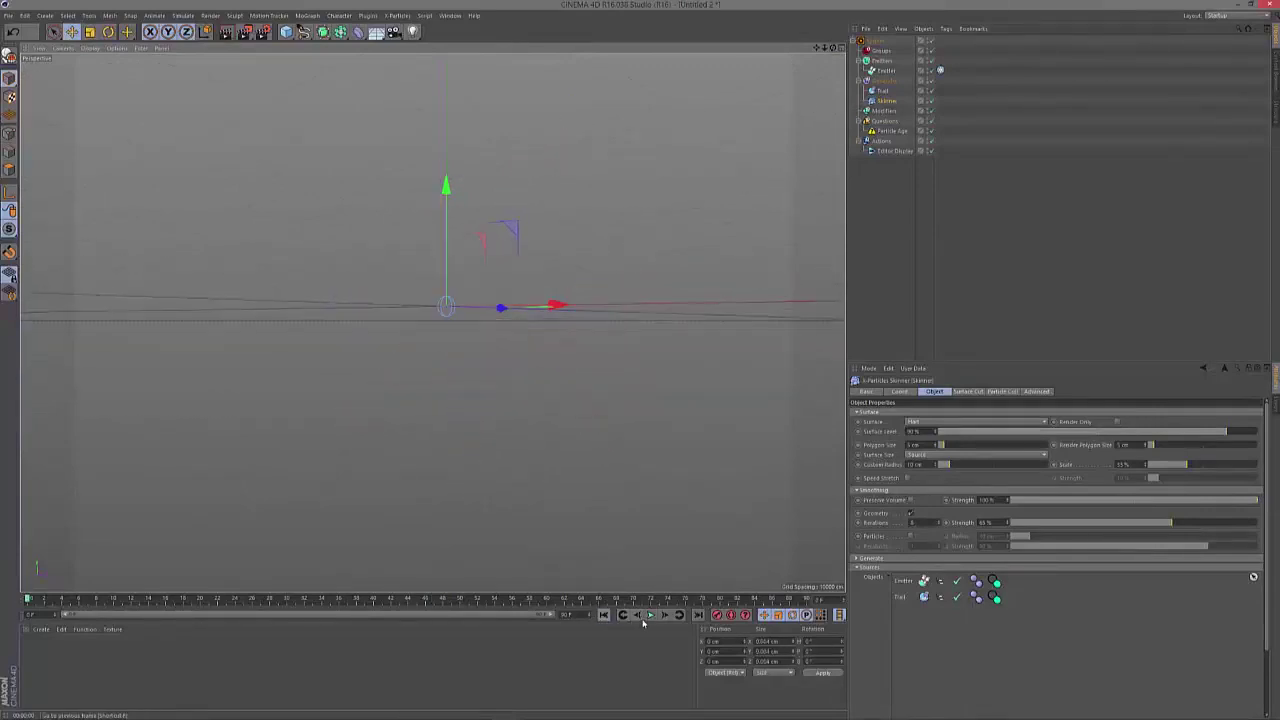
click(650, 615)
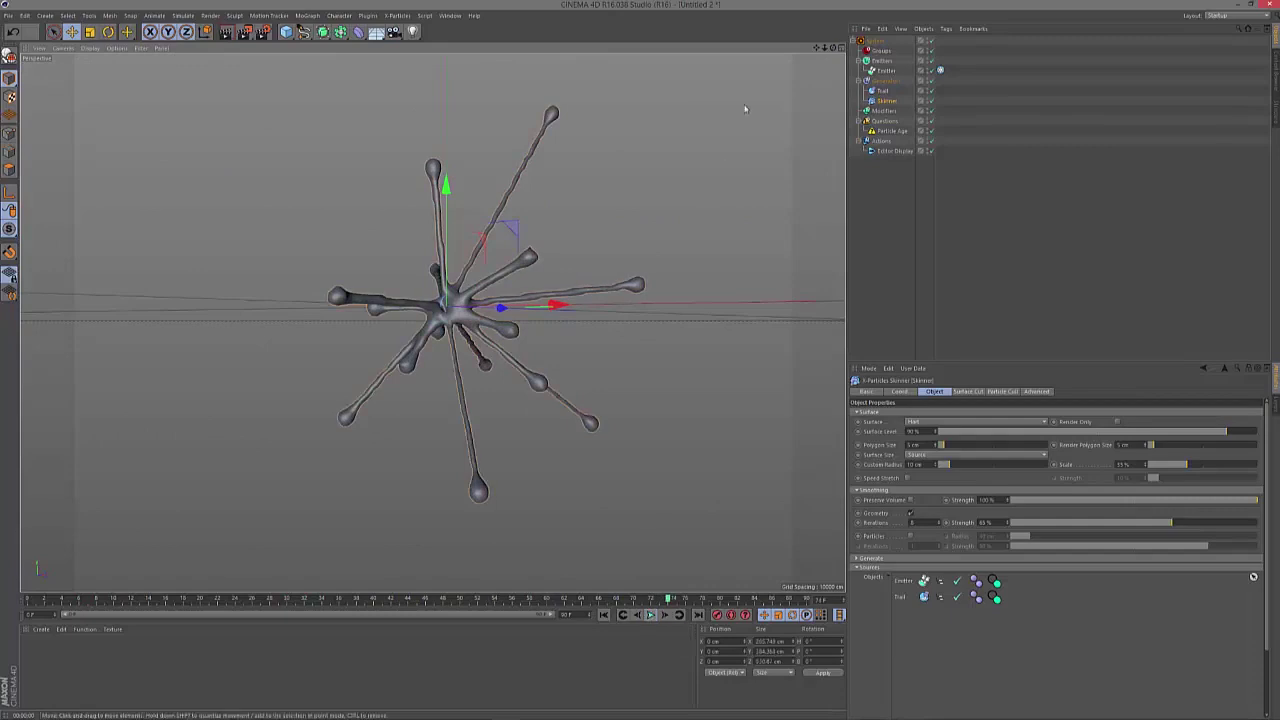
alt+drag(433, 322, 433, 322)
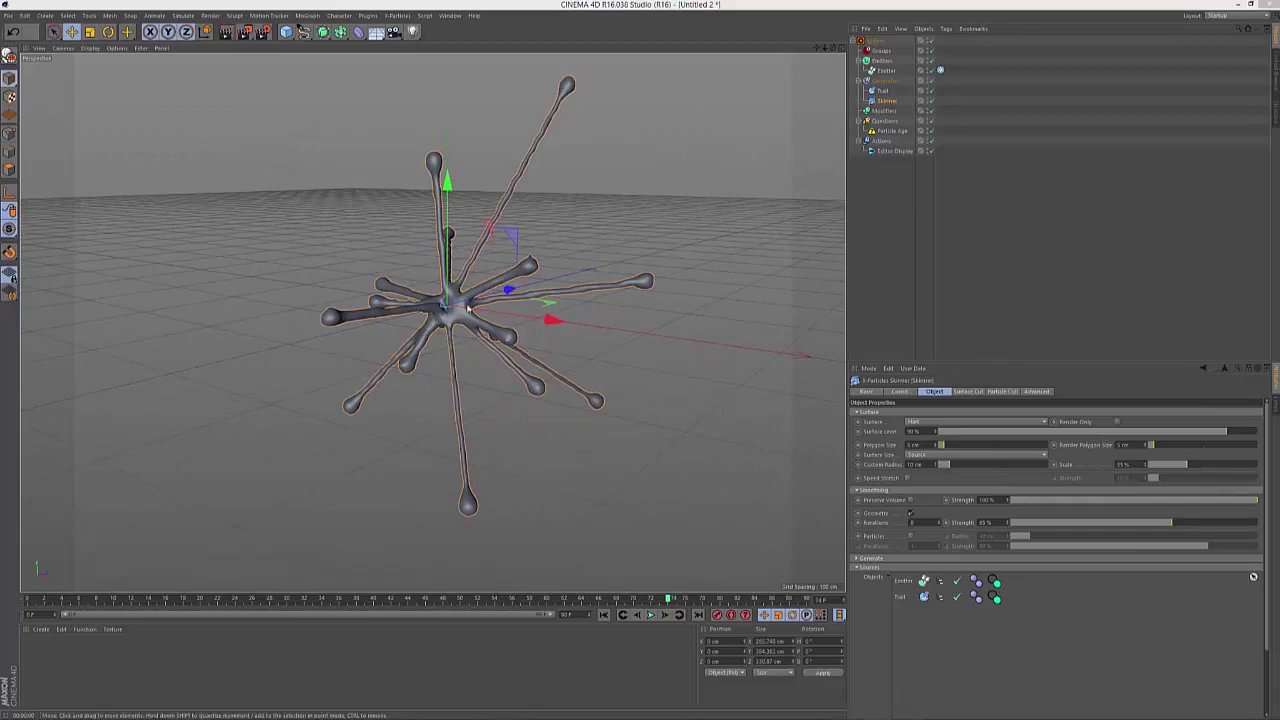
drag(822, 48, 752, 85)
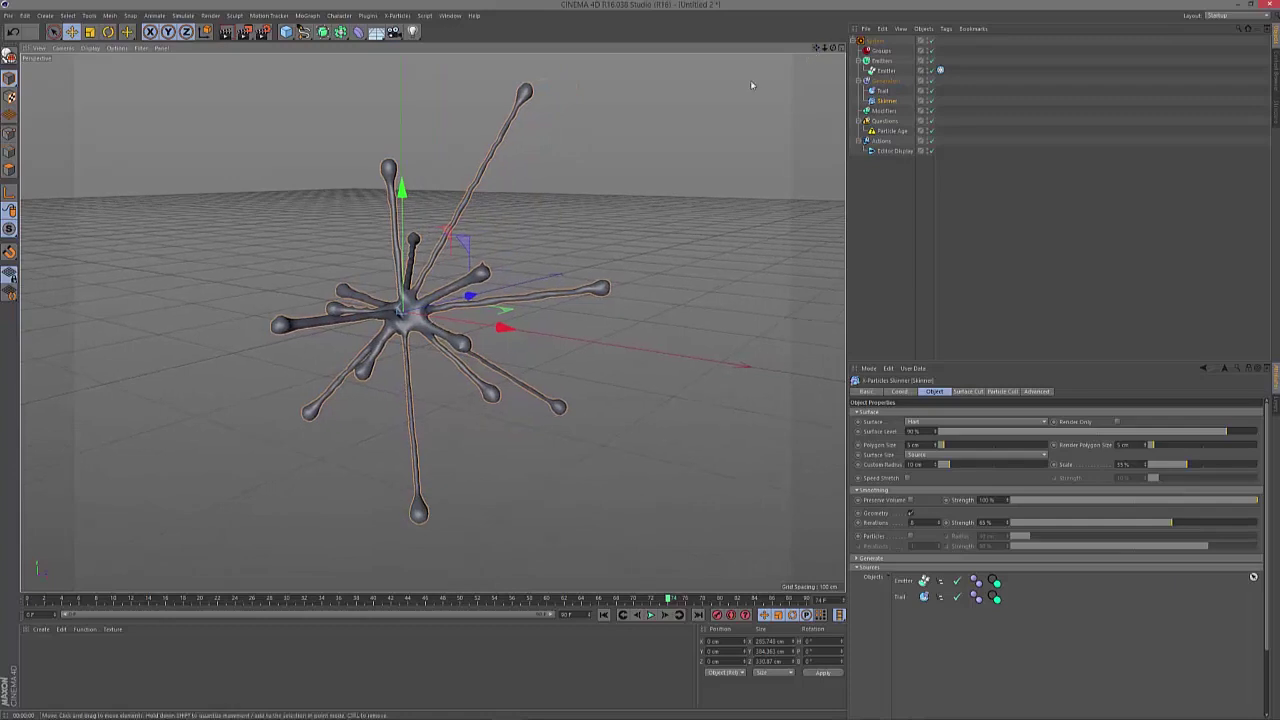
Step: Add a Turbulence modifier to the System and set its noise type to Wavy Turbulence
click(874, 42)
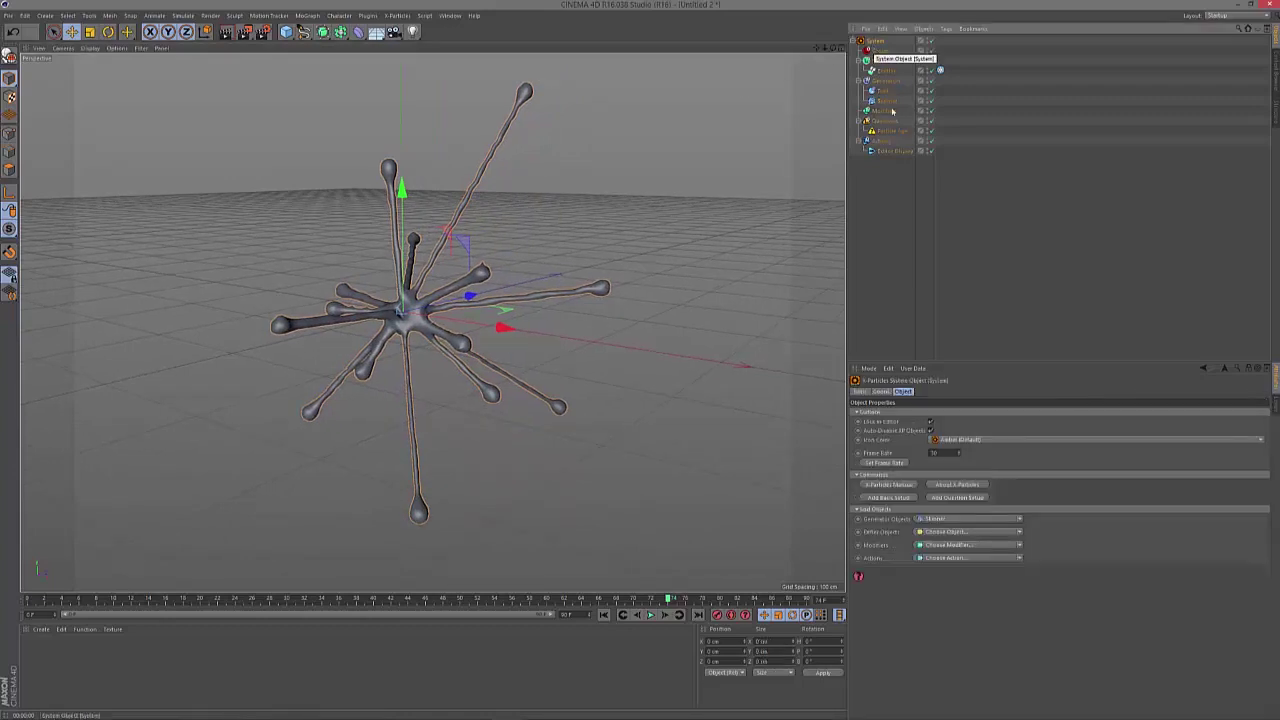
click(947, 545)
click(941, 515)
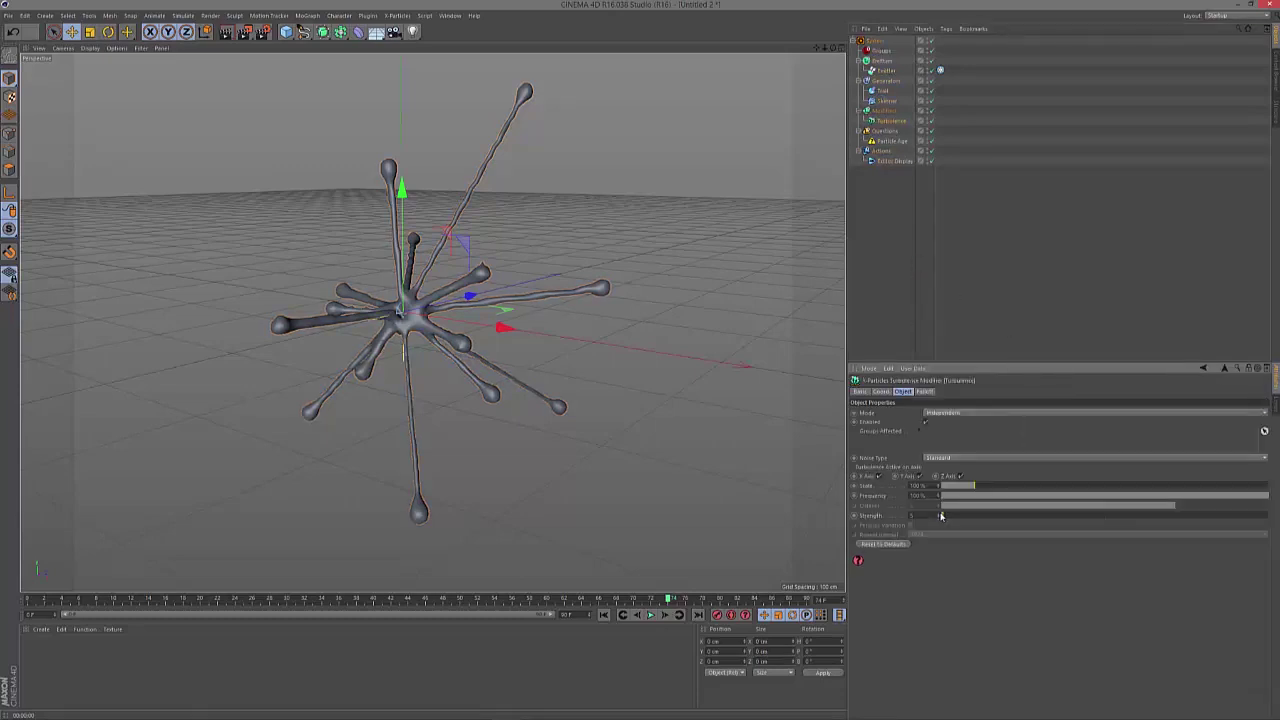
click(939, 459)
click(948, 477)
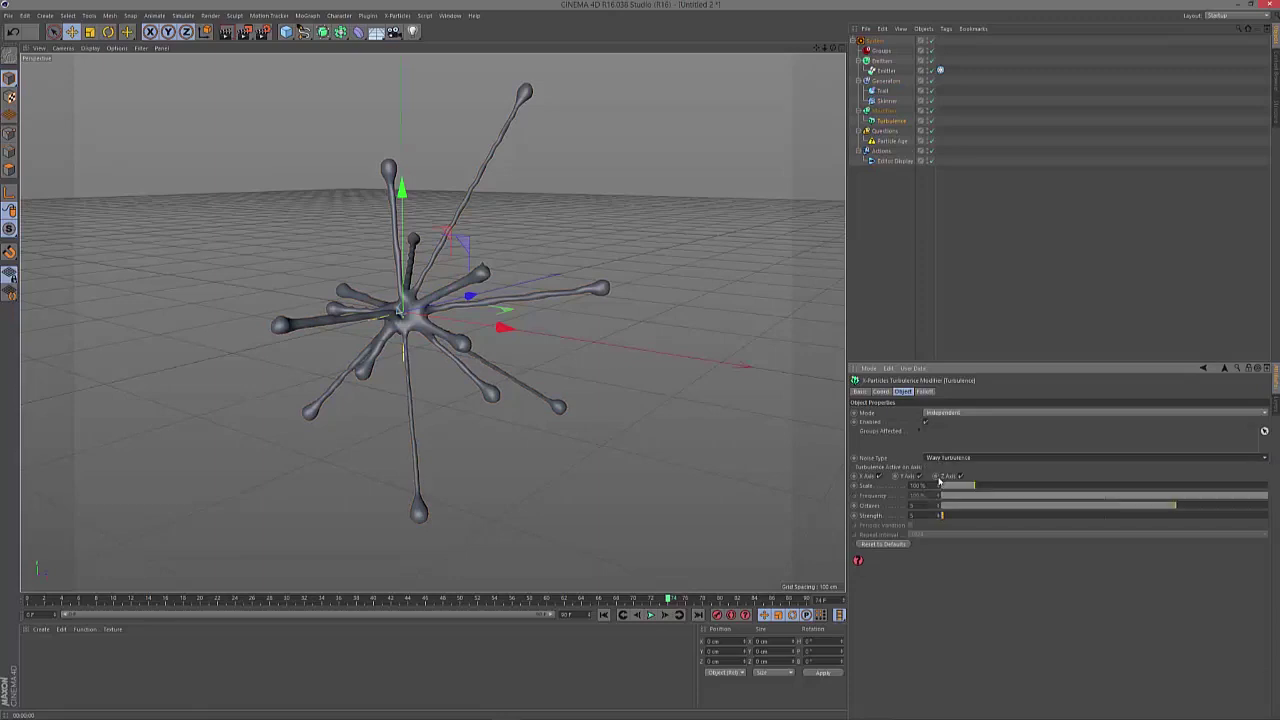
Step: Set the Turbulence scale to 75% and strength to 20, and play the animation from the start
drag(924, 486, 908, 505)
text(1)
key(Return)
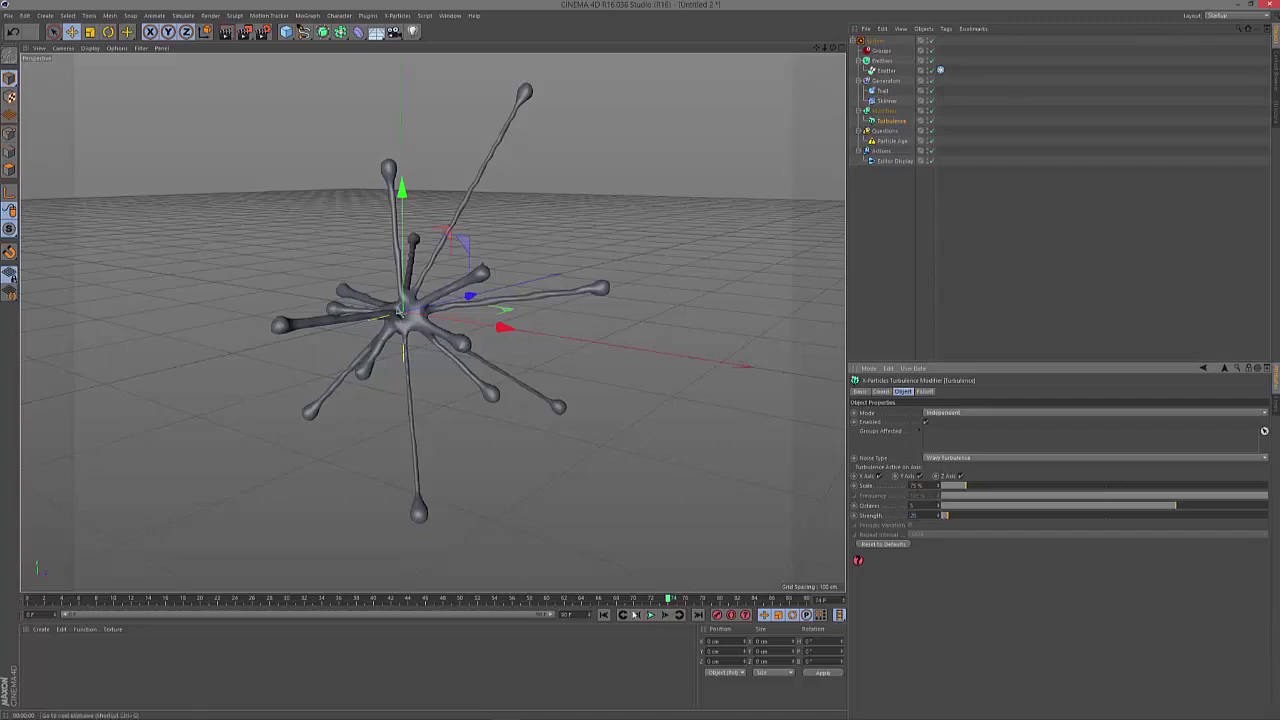
click(605, 615)
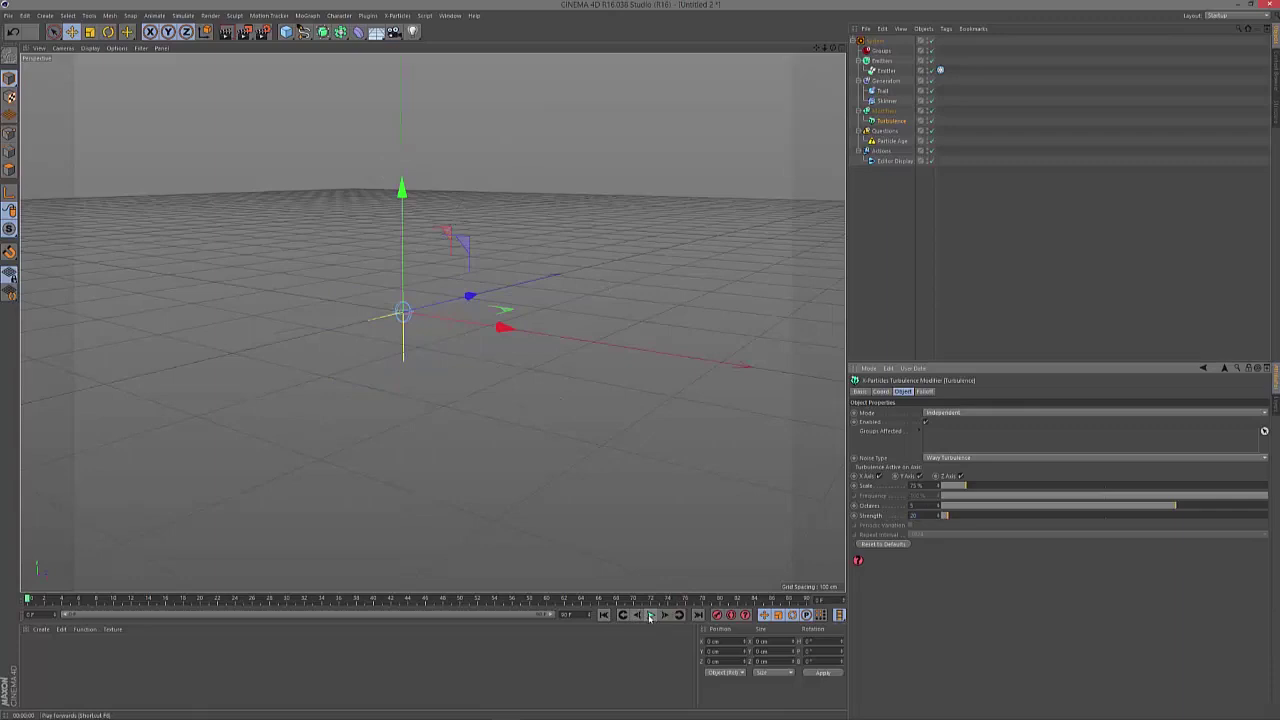
click(650, 616)
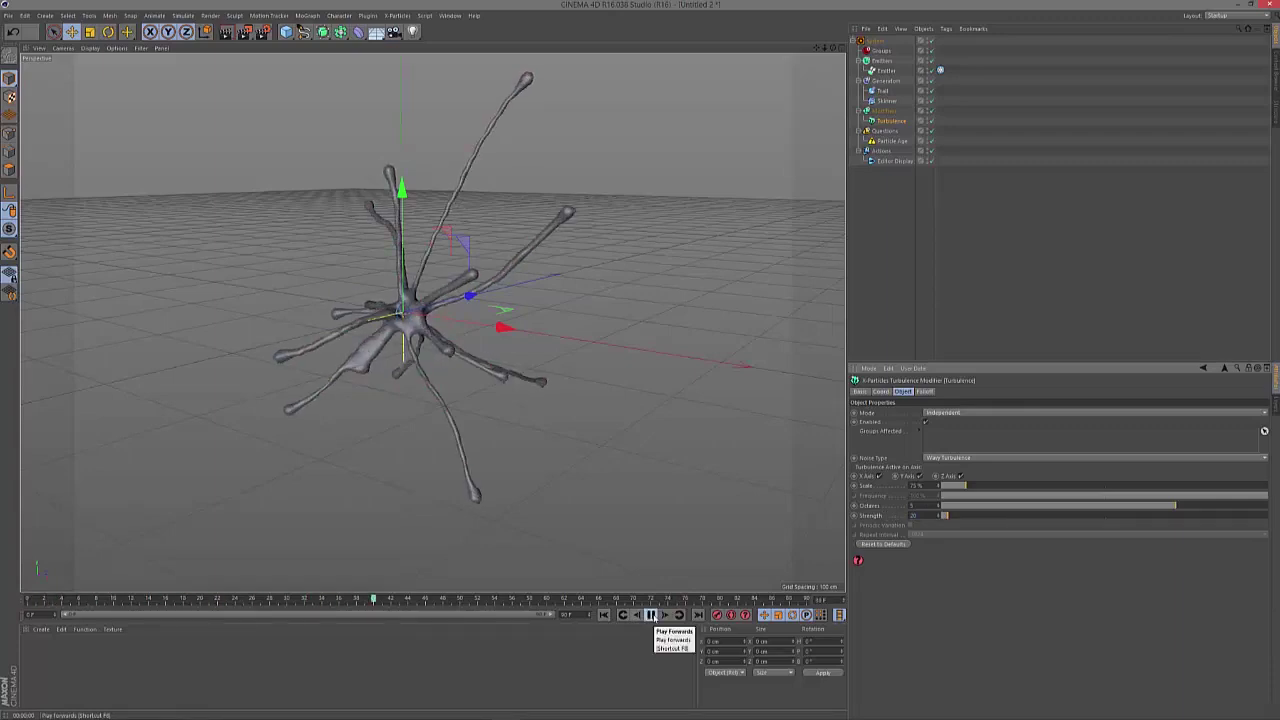
click(650, 615)
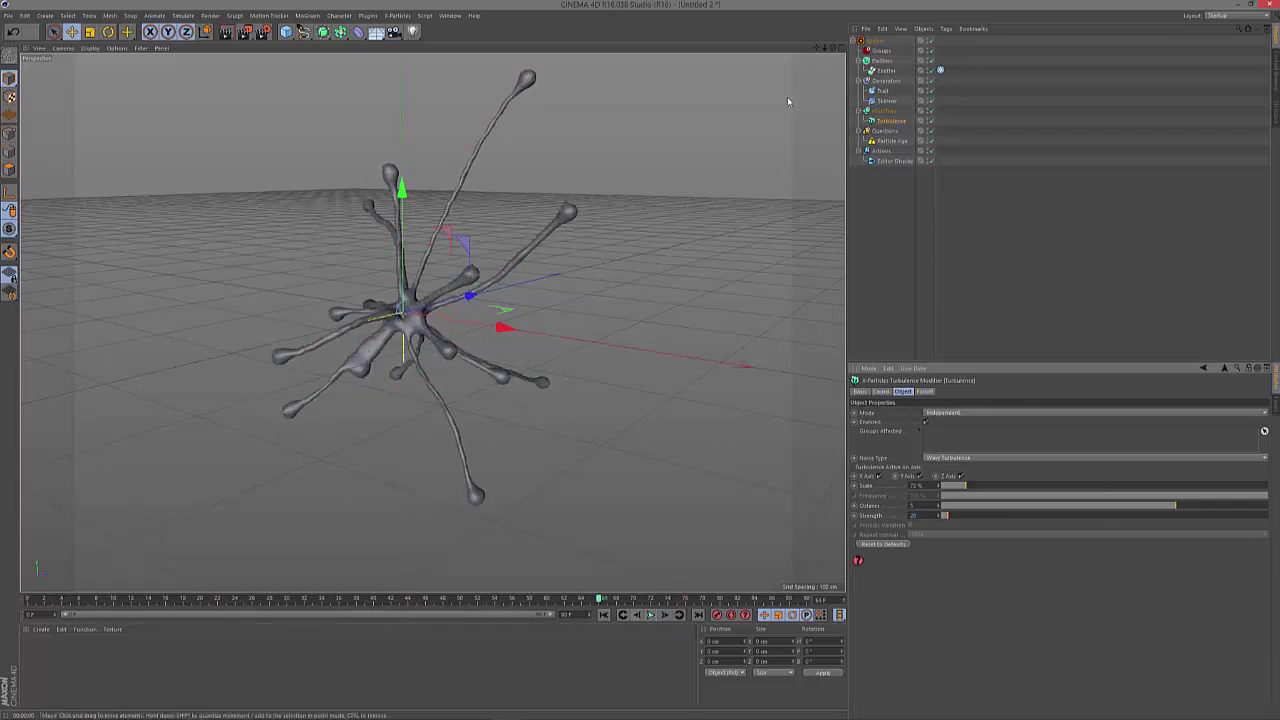
Step: Enclose the whole shape in an interactive render region, extending it upward and downward, and render the frame to the Picture Viewer
drag(833, 48, 866, 56)
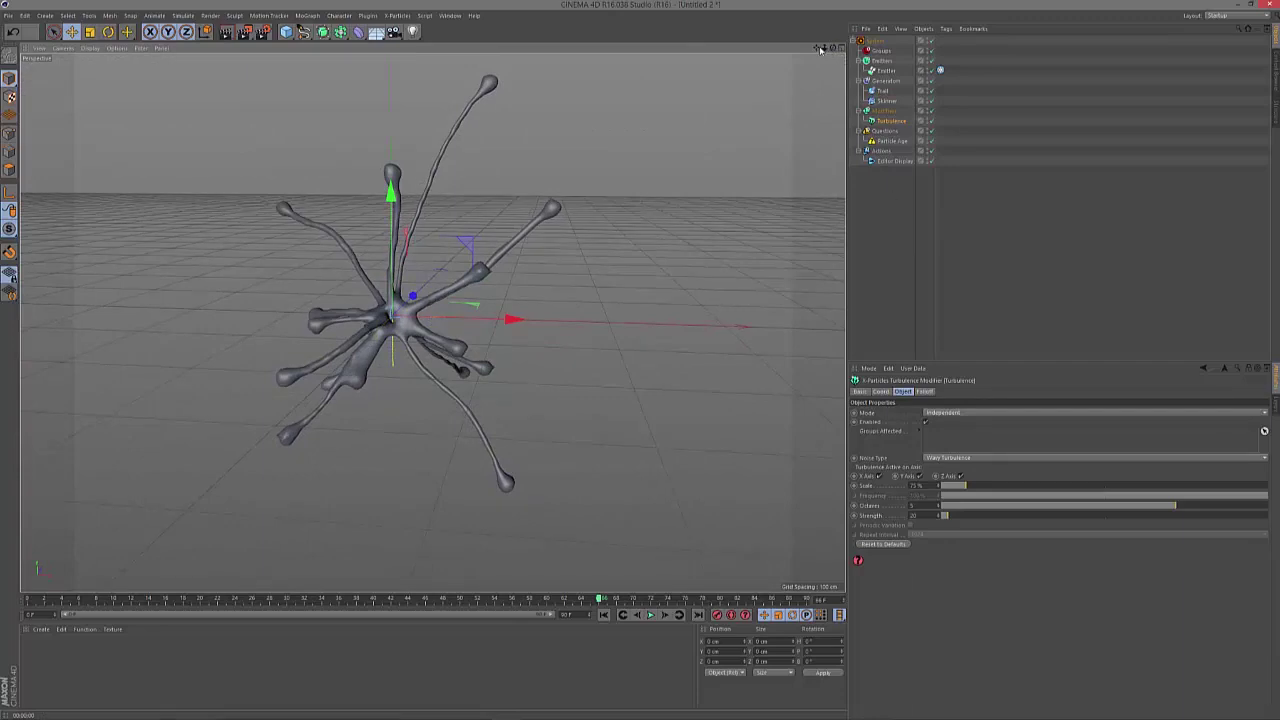
drag(817, 48, 829, 68)
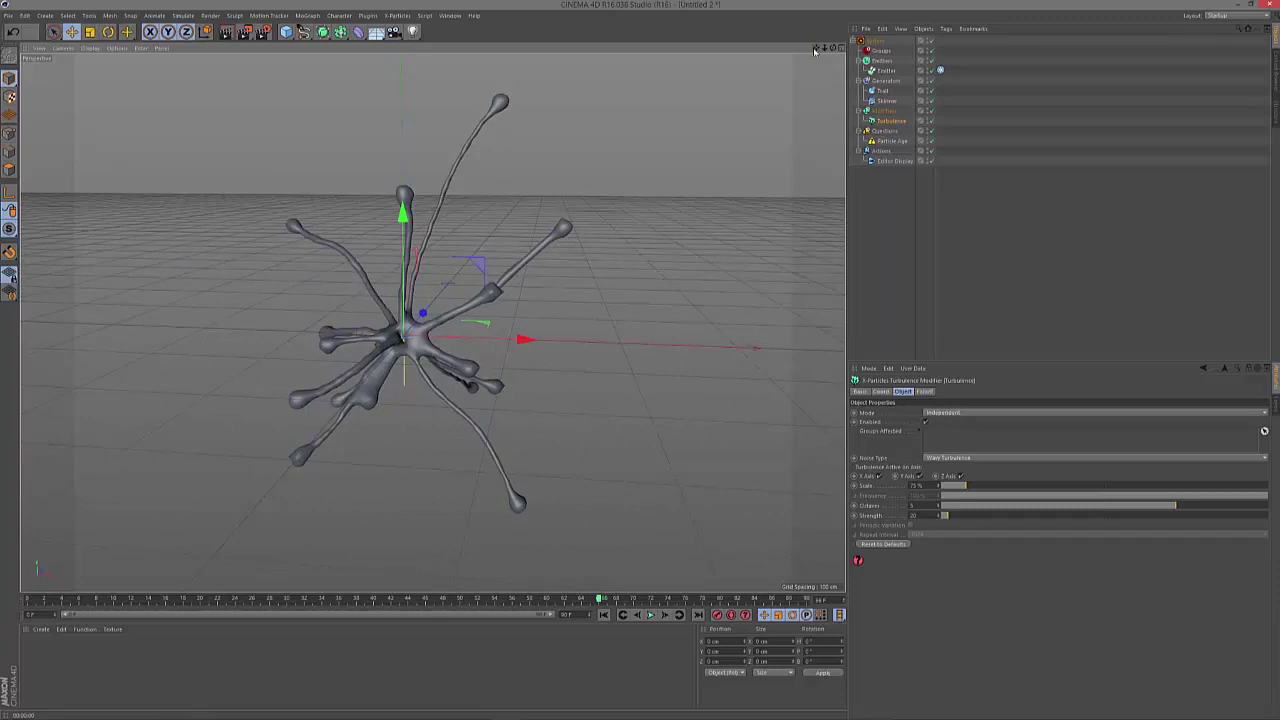
drag(244, 31, 313, 183)
drag(432, 188, 432, 92)
drag(434, 458, 435, 511)
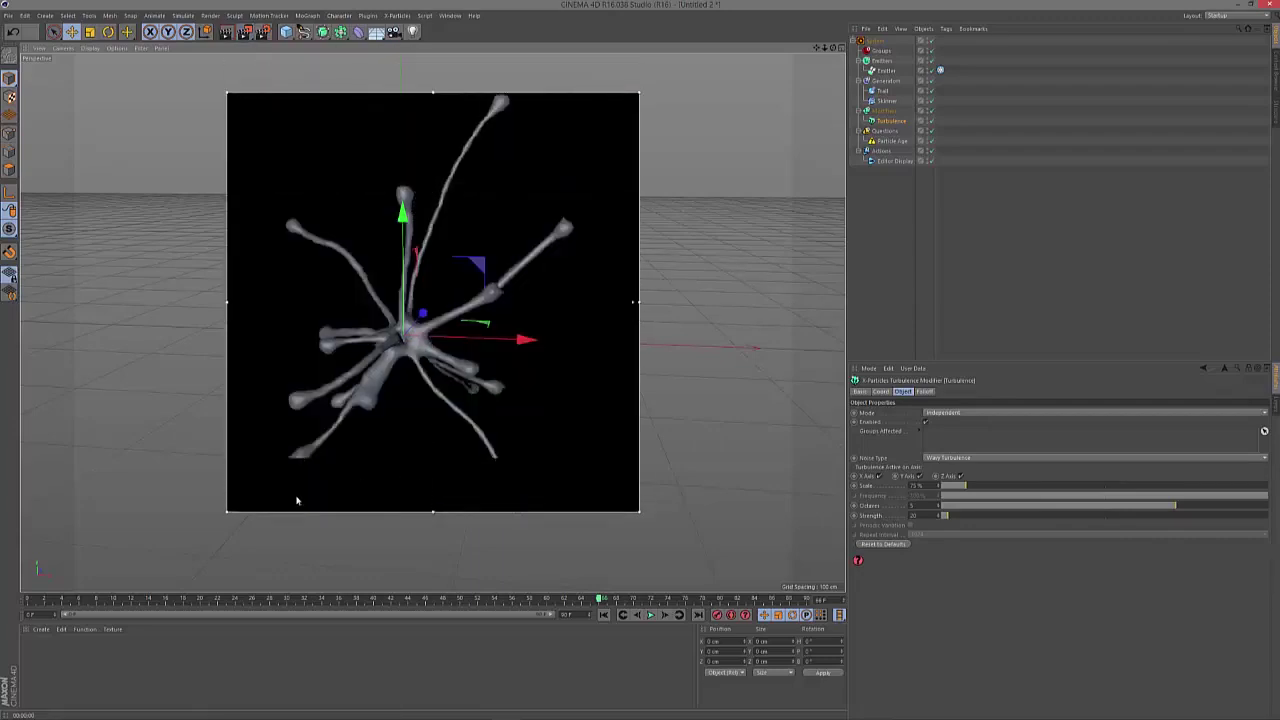
click(246, 34)
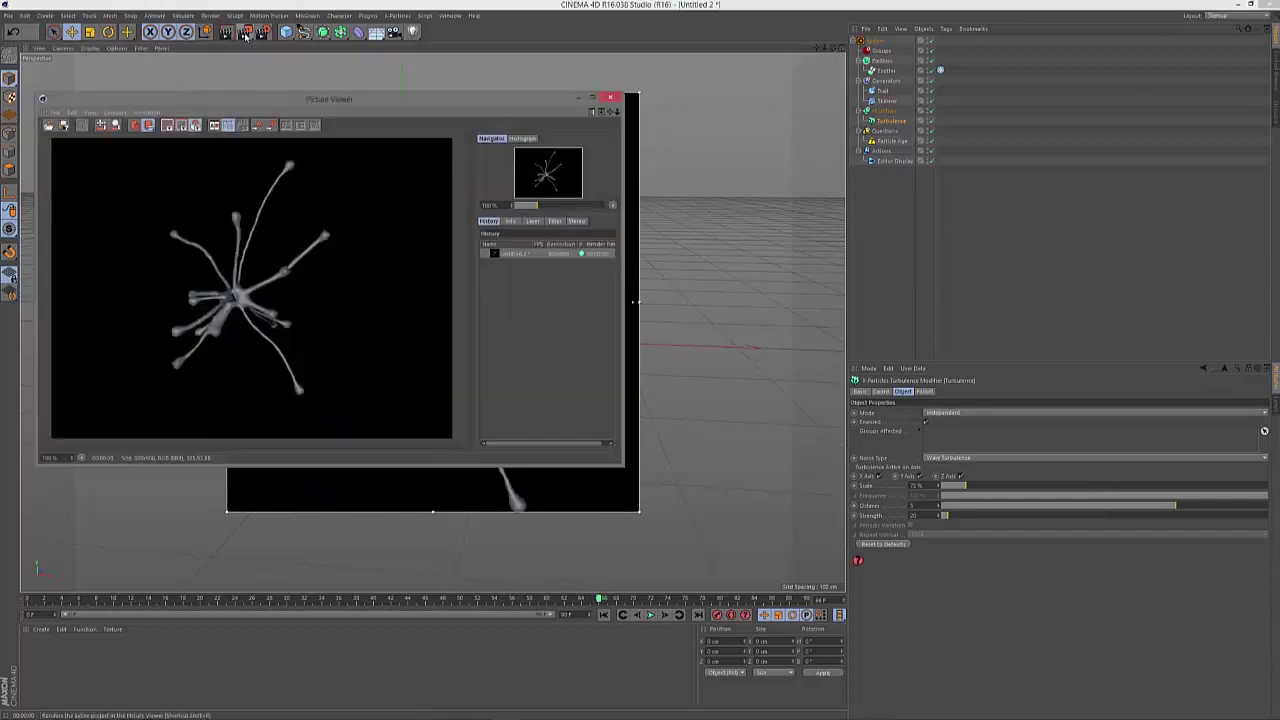
click(612, 97)
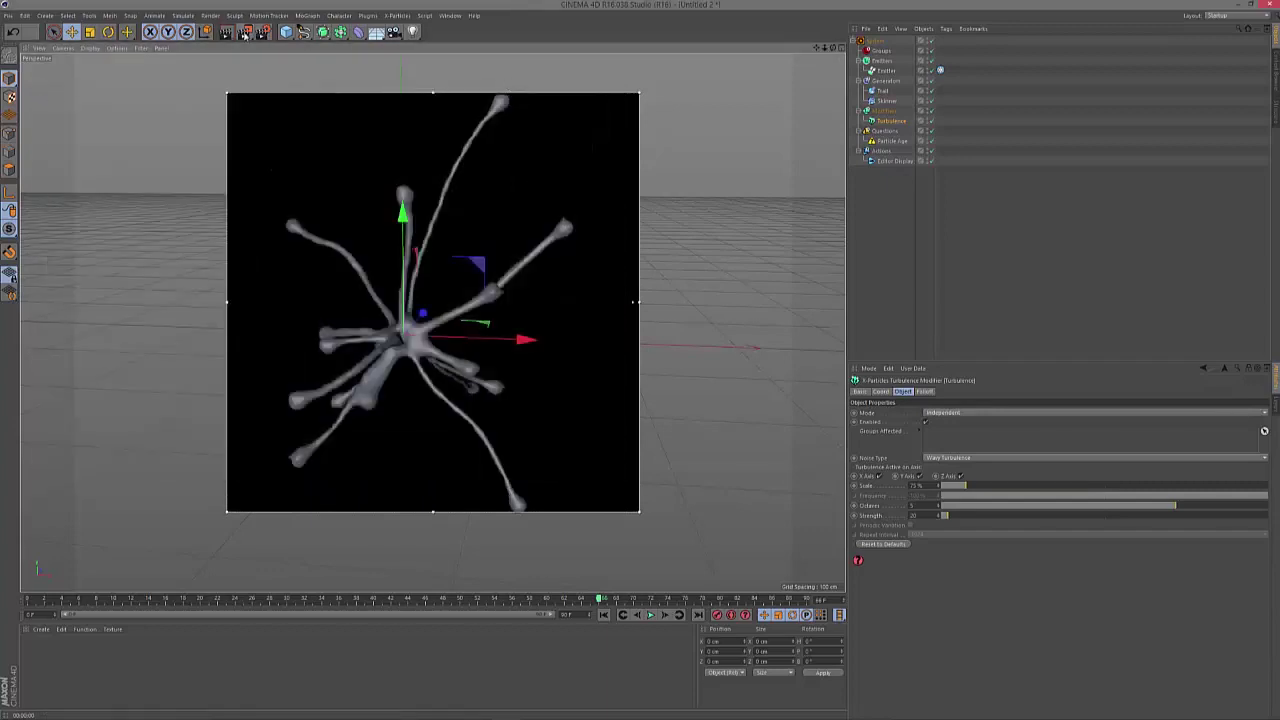
Step: Create a new material, open it for editing, and disable its Color and Reflectance channels
double_click(57, 665)
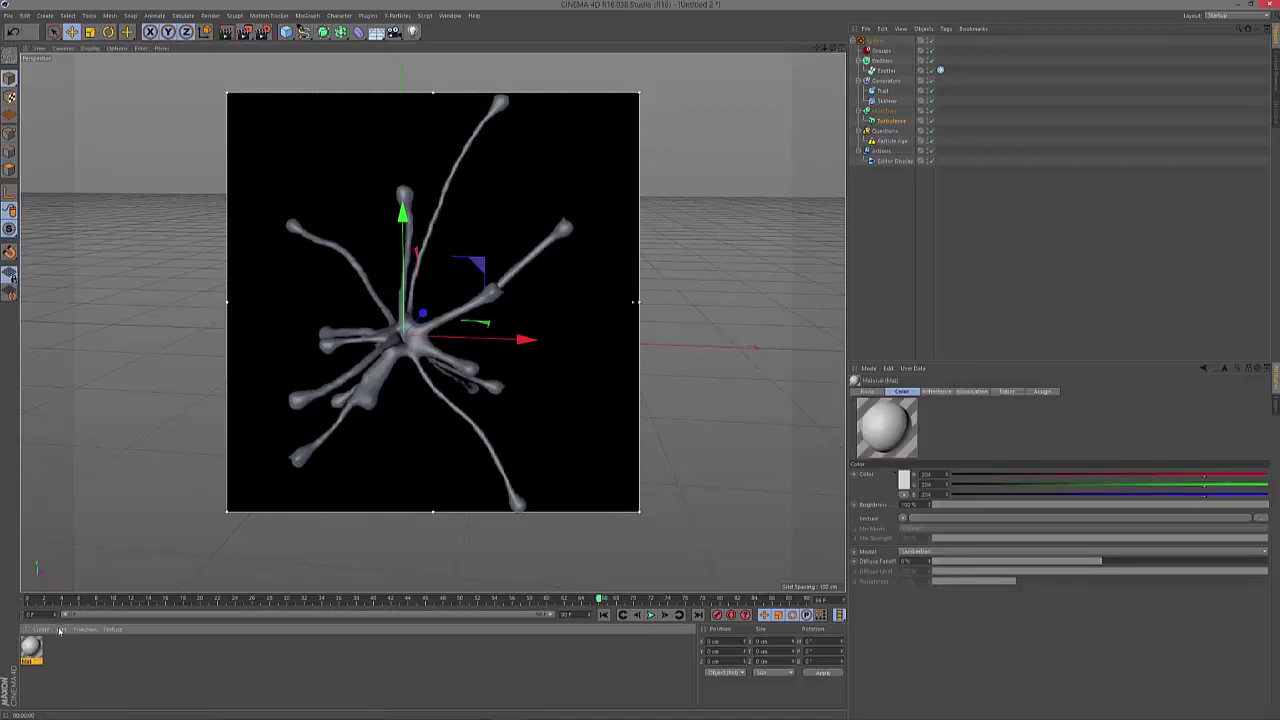
double_click(33, 648)
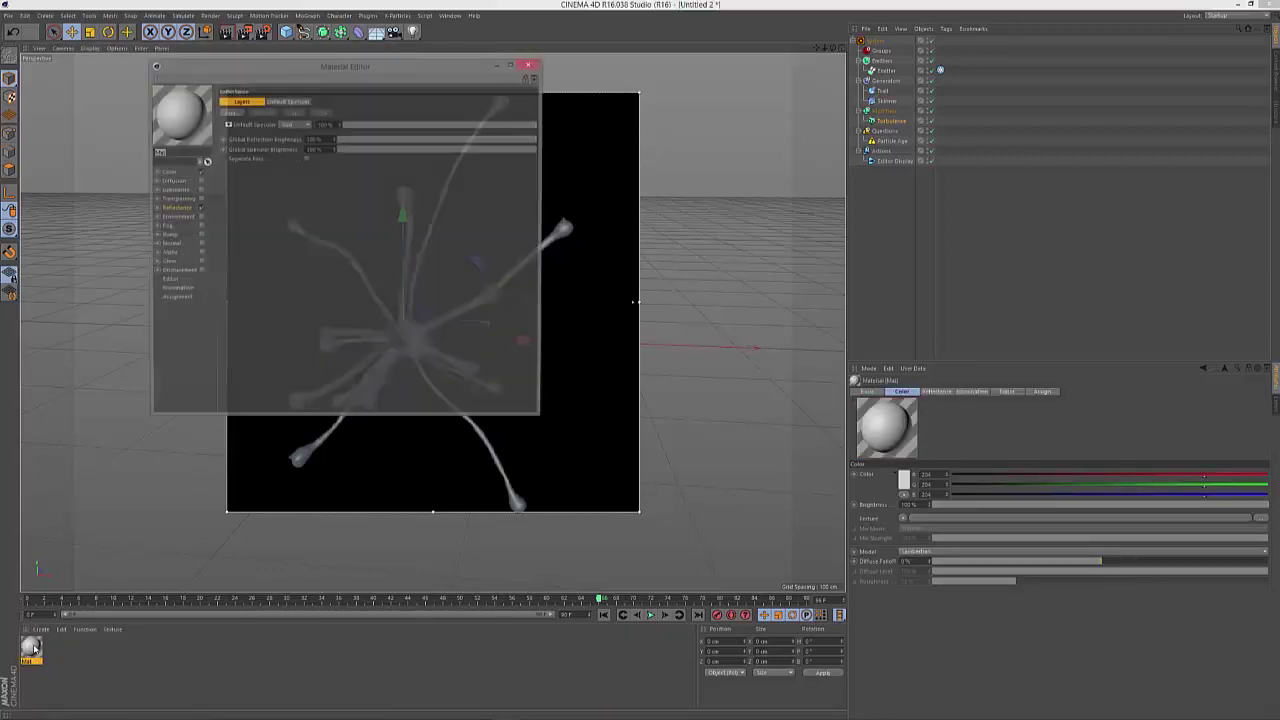
drag(267, 69, 679, 280)
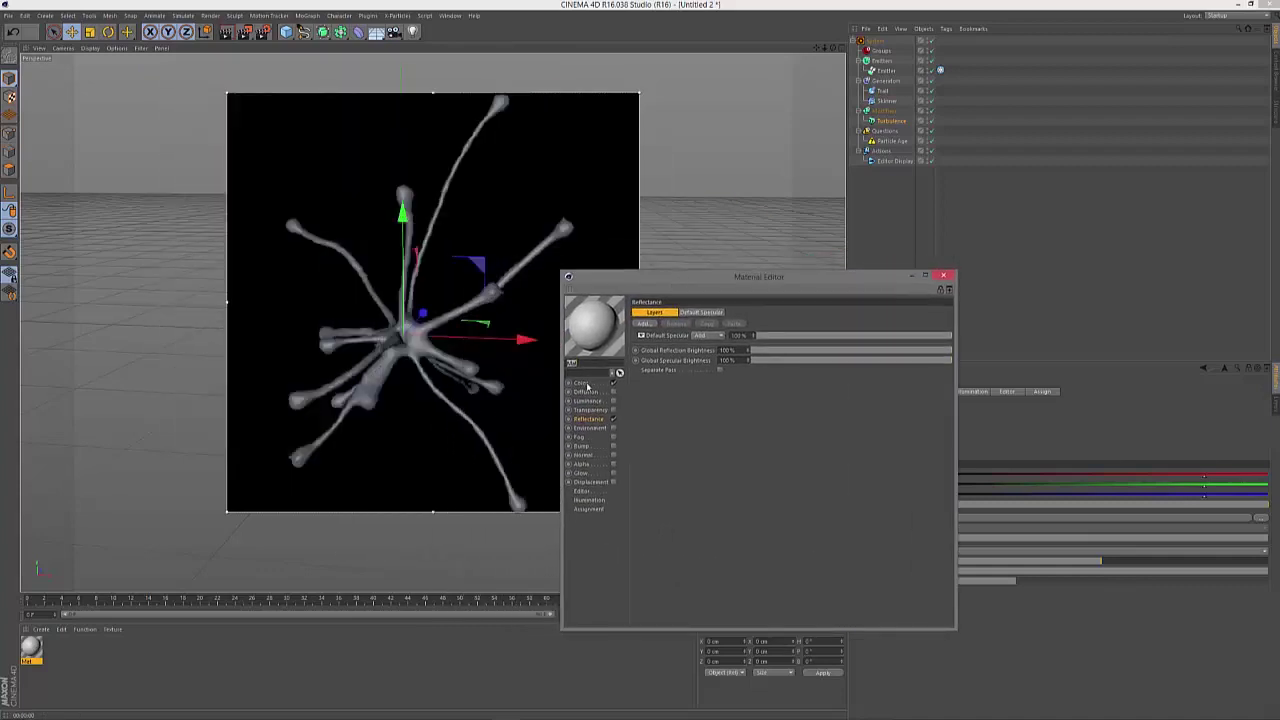
click(614, 384)
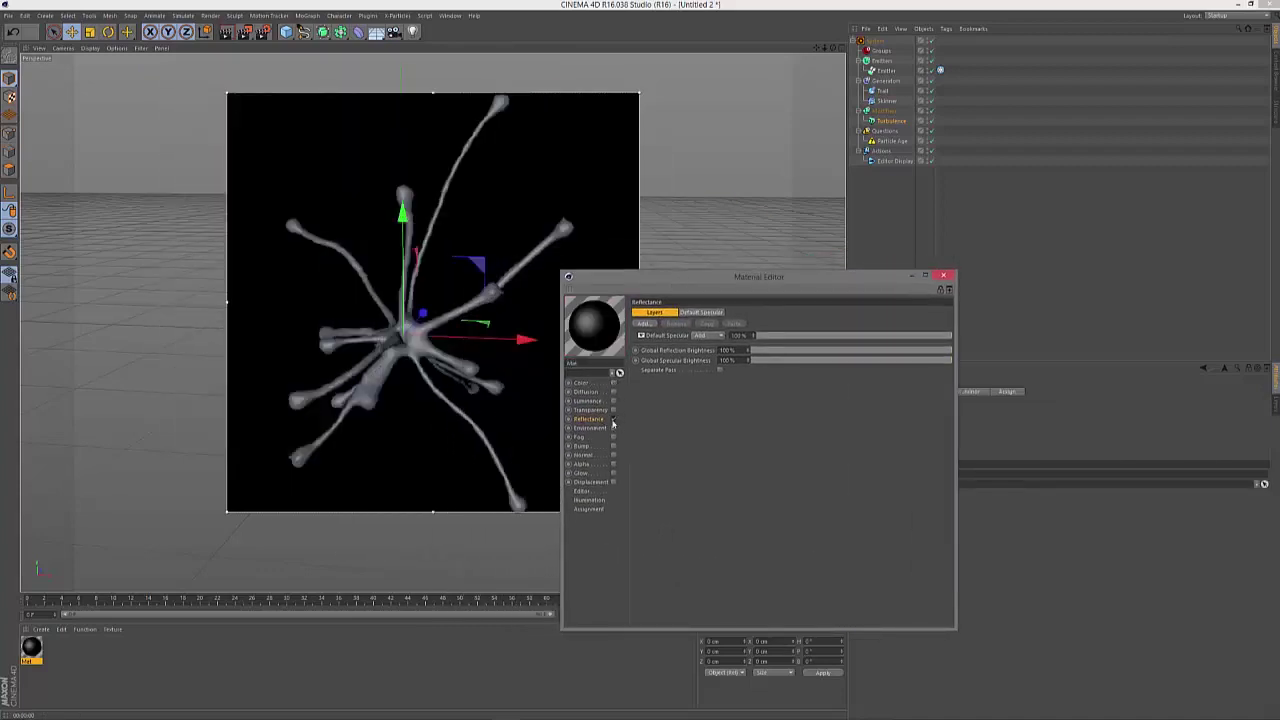
click(613, 419)
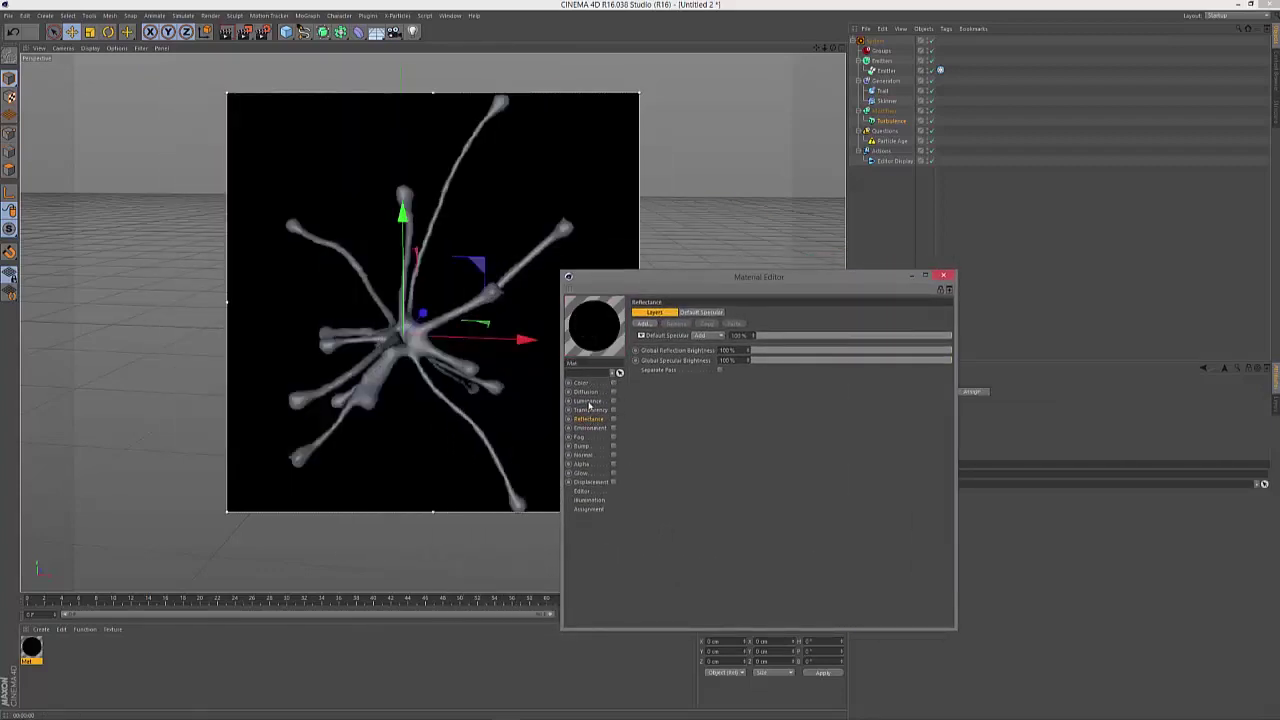
Step: Enable the material's Luminance channel with a Layer shader as texture, and add a Fresnel shader to that Layer
click(613, 401)
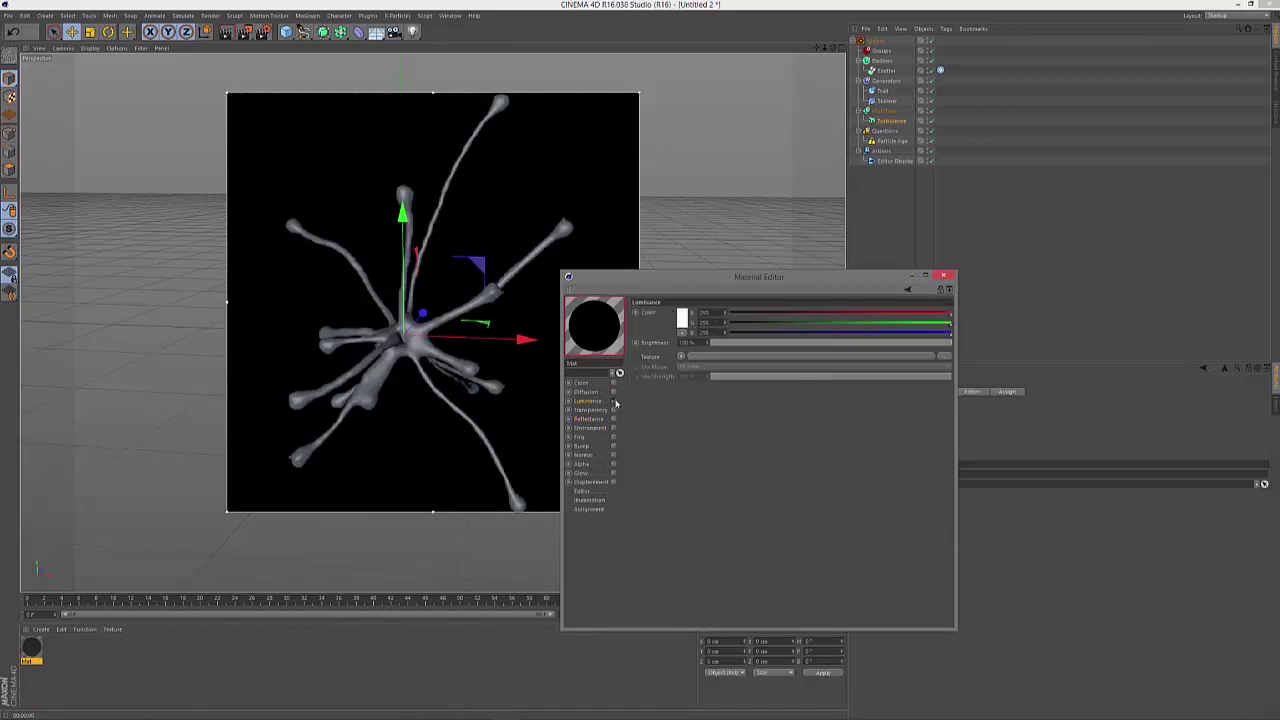
click(681, 357)
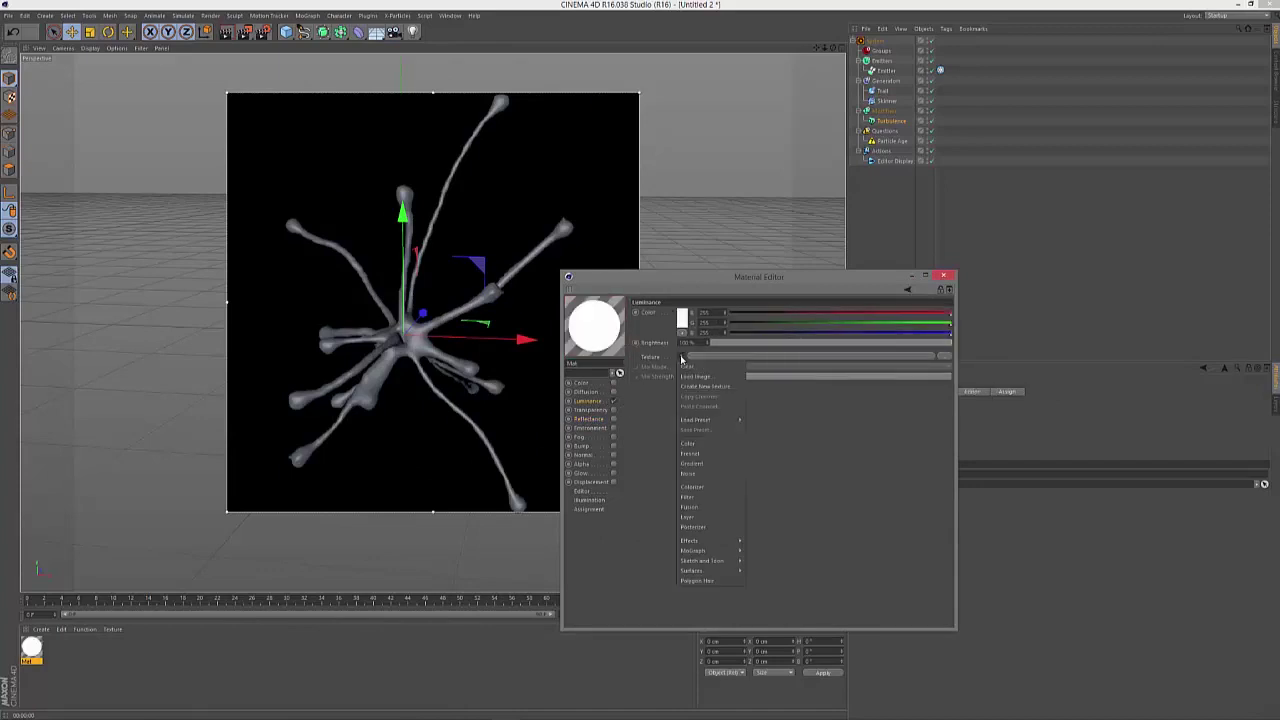
click(690, 516)
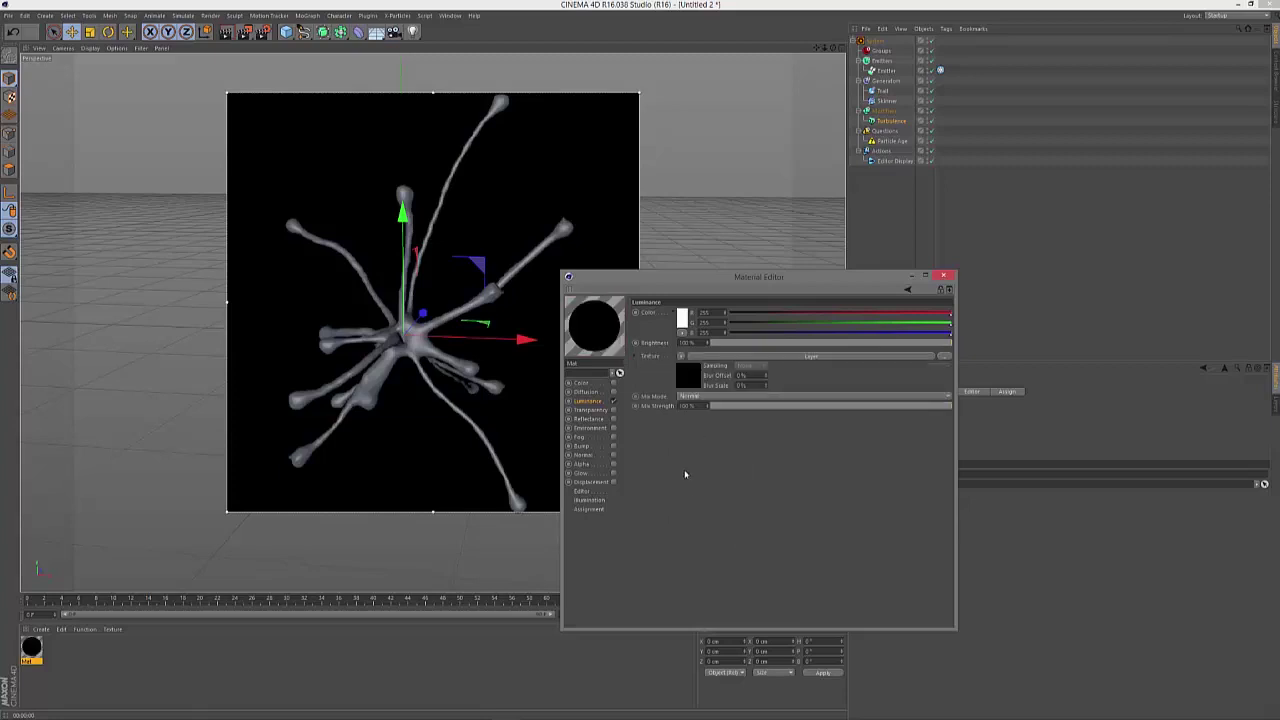
click(720, 357)
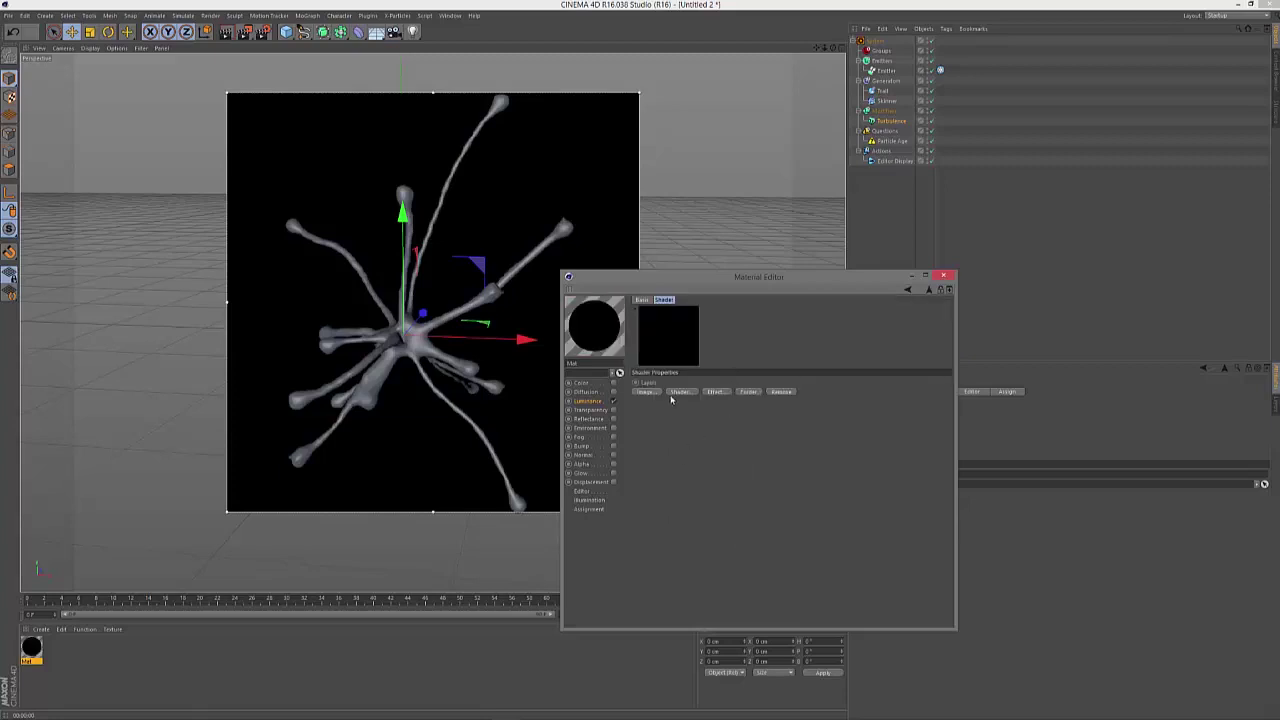
click(676, 393)
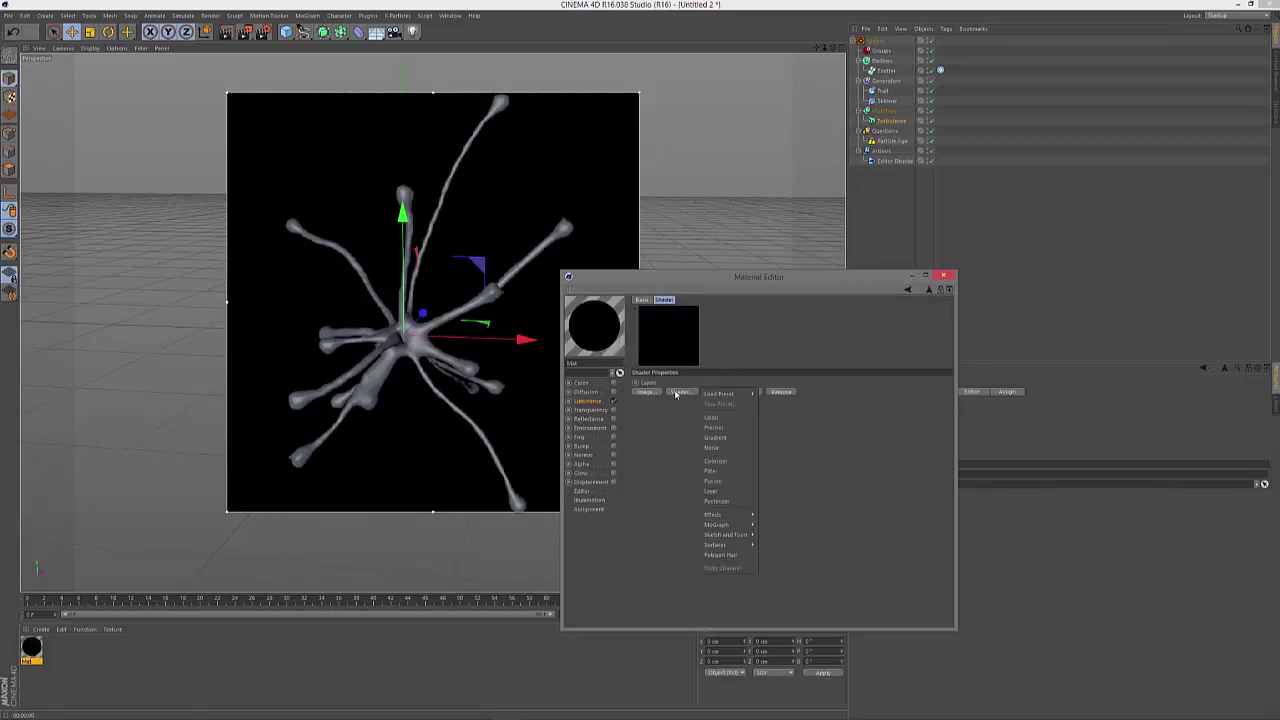
click(712, 427)
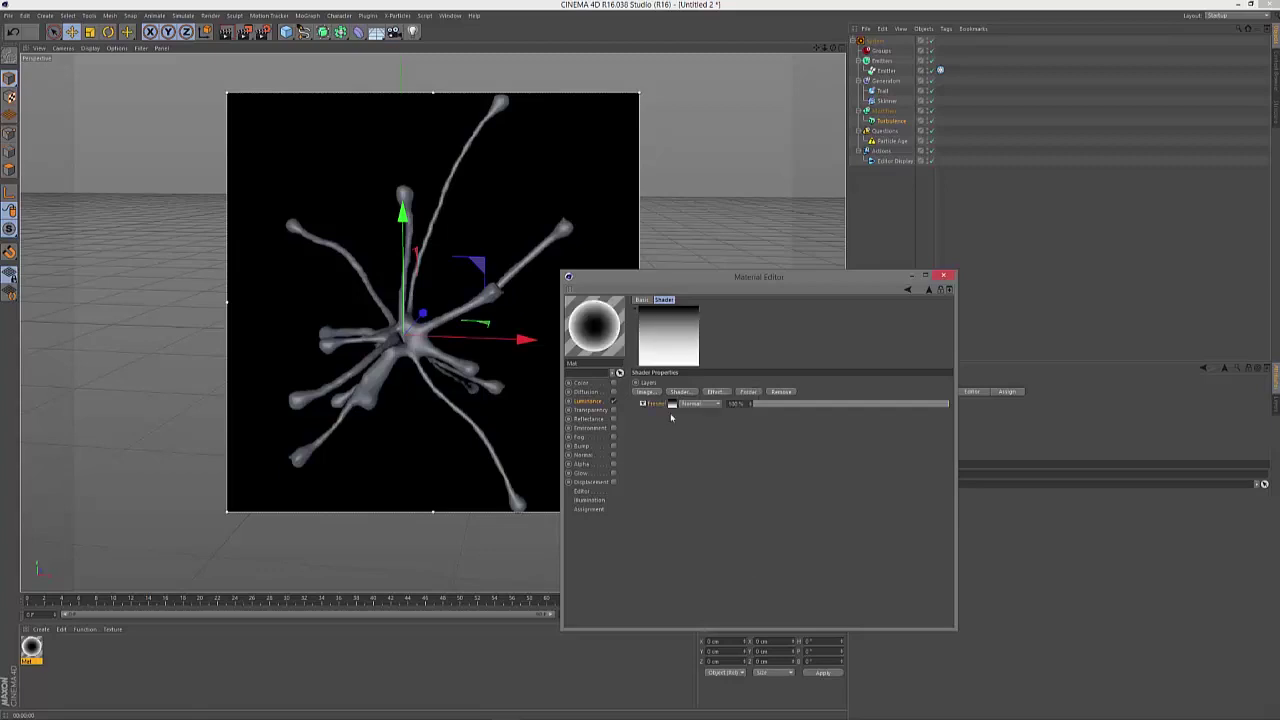
Step: Change the white knot of the Fresnel gradient to teal, and move the Material Editor clear of the render region
click(673, 404)
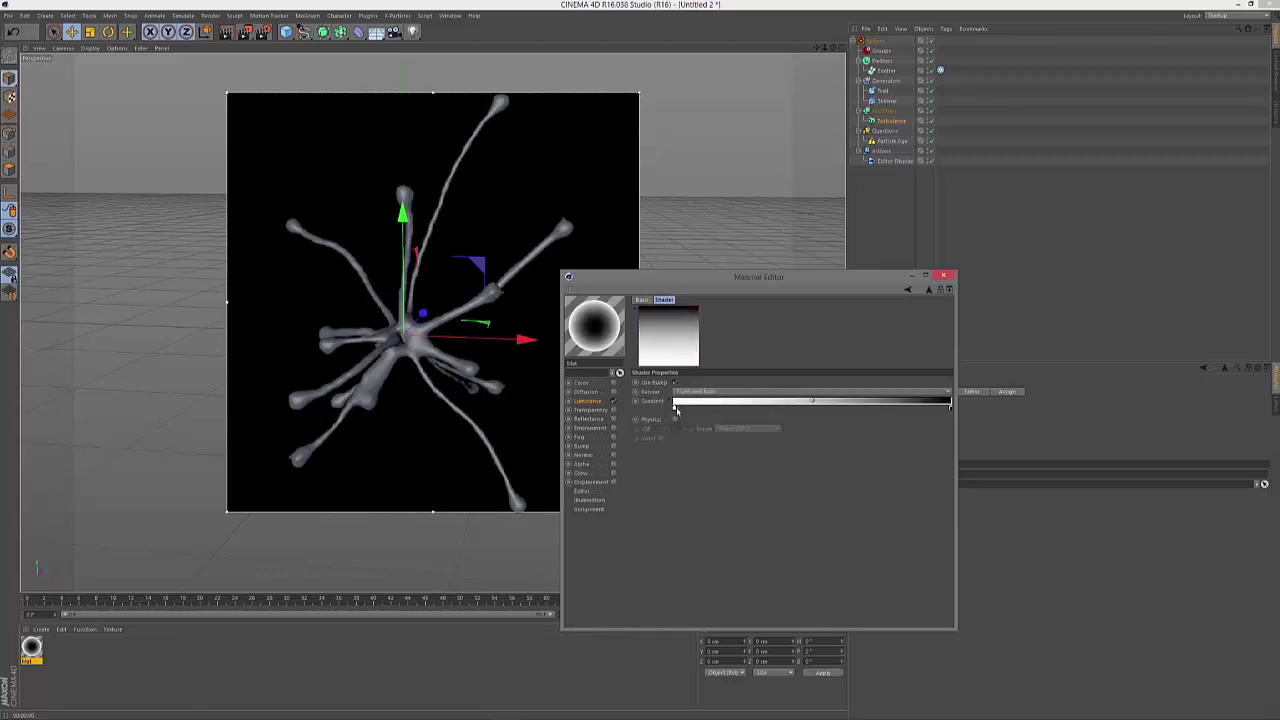
click(674, 409)
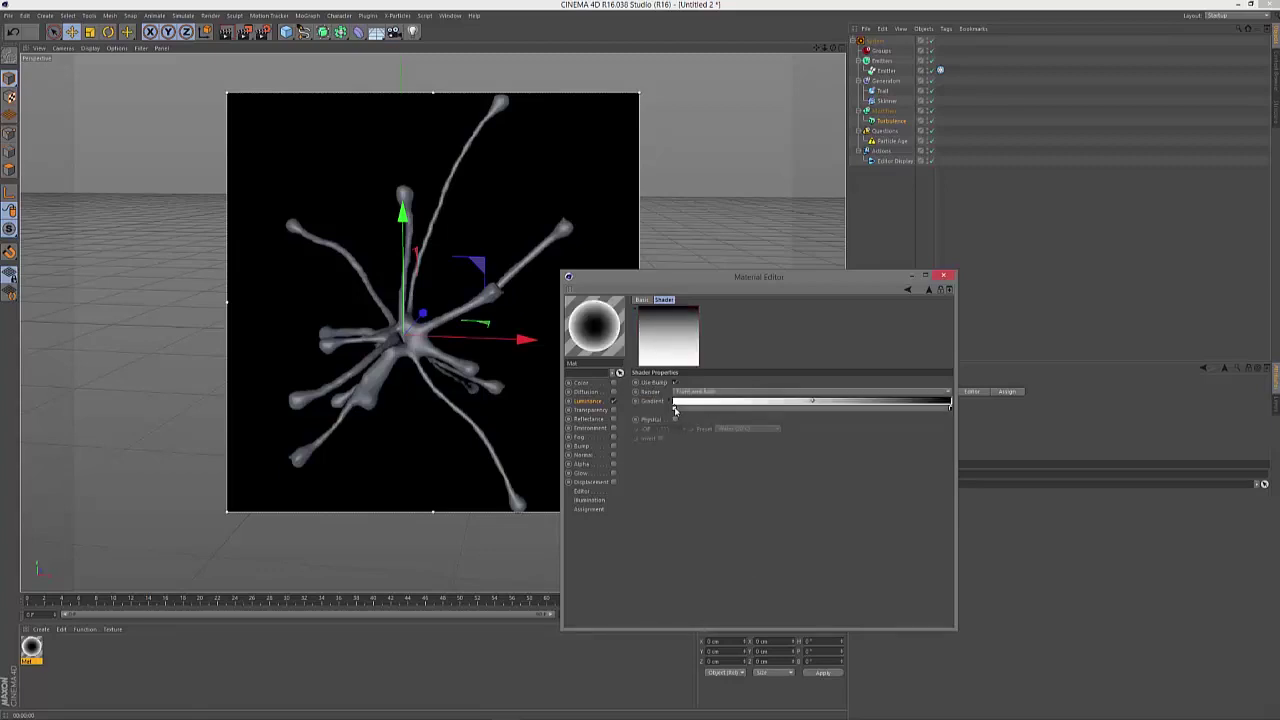
double_click(674, 409)
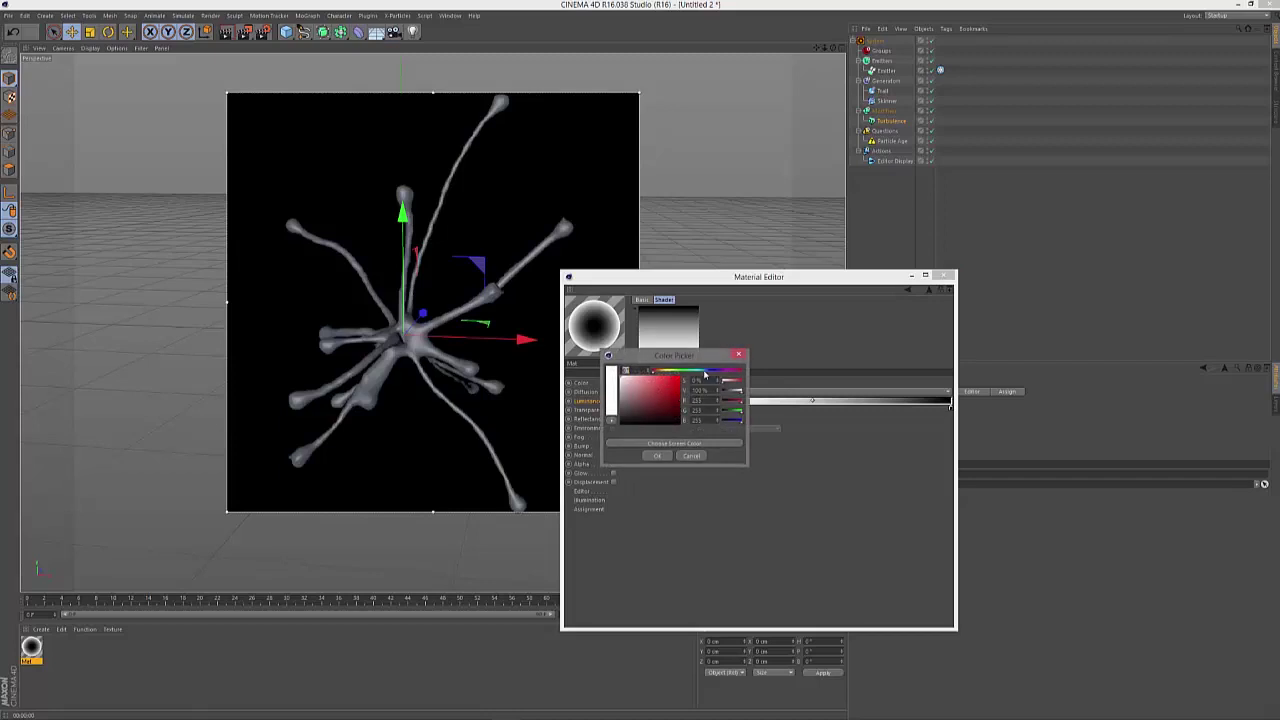
click(698, 375)
click(679, 398)
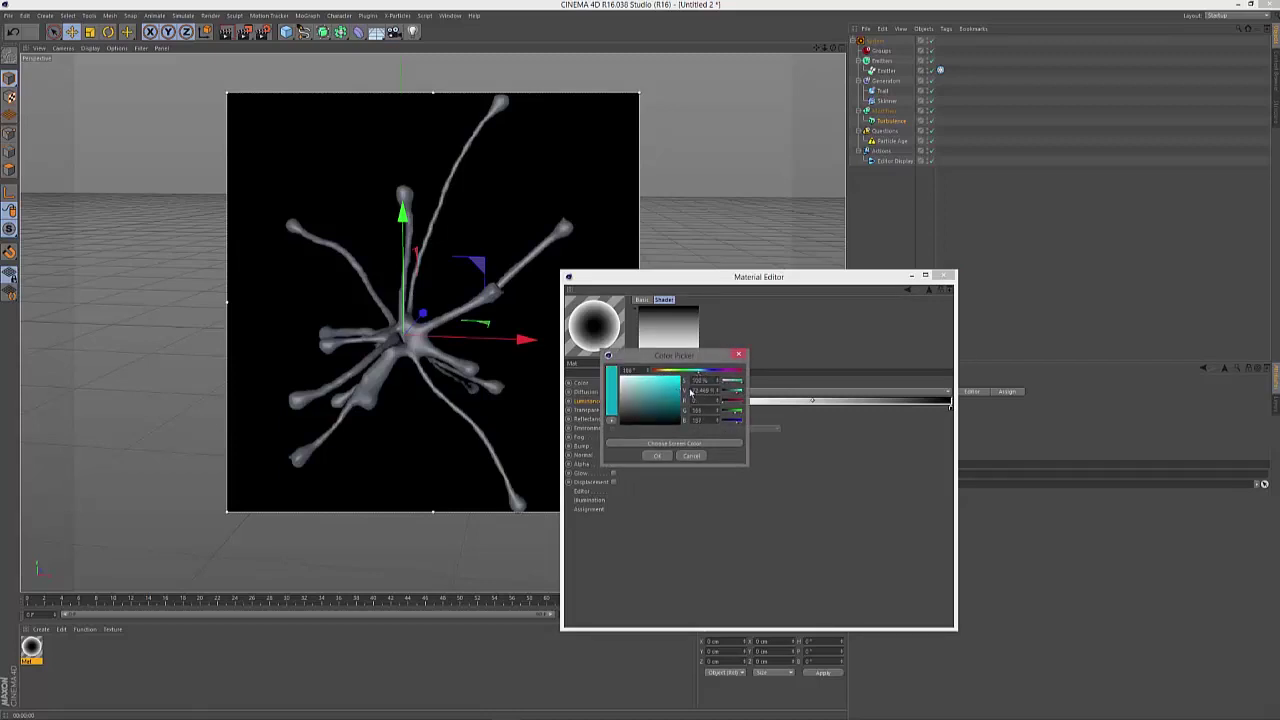
click(658, 456)
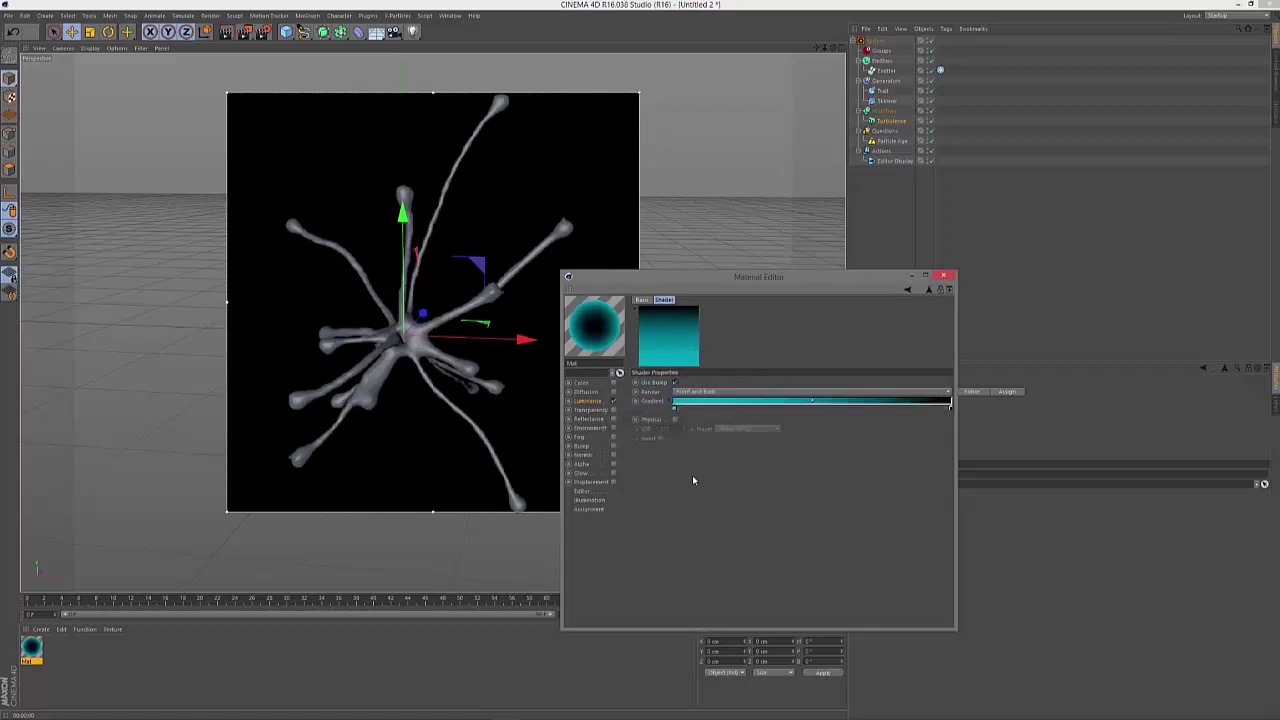
drag(829, 279, 913, 335)
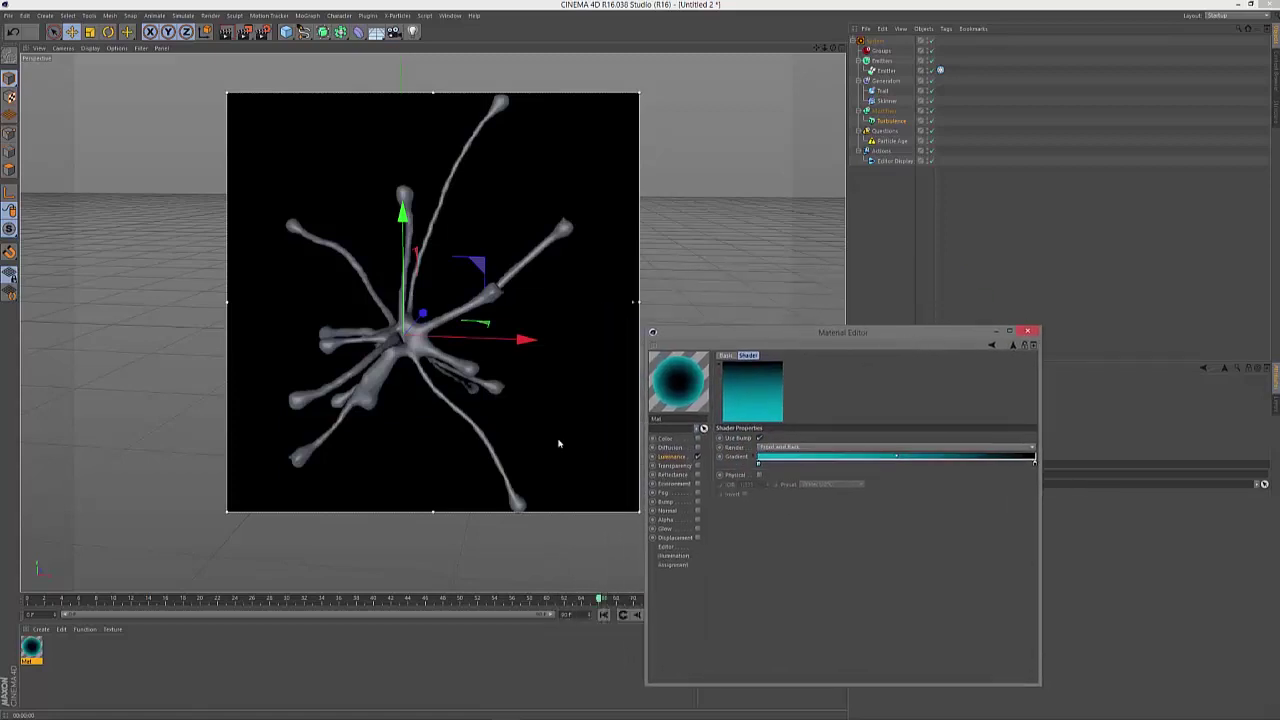
Step: Apply the new material to the Skinner object and add a second Fresnel shader to its luminance Layer shader
click(37, 649)
drag(32, 648, 891, 105)
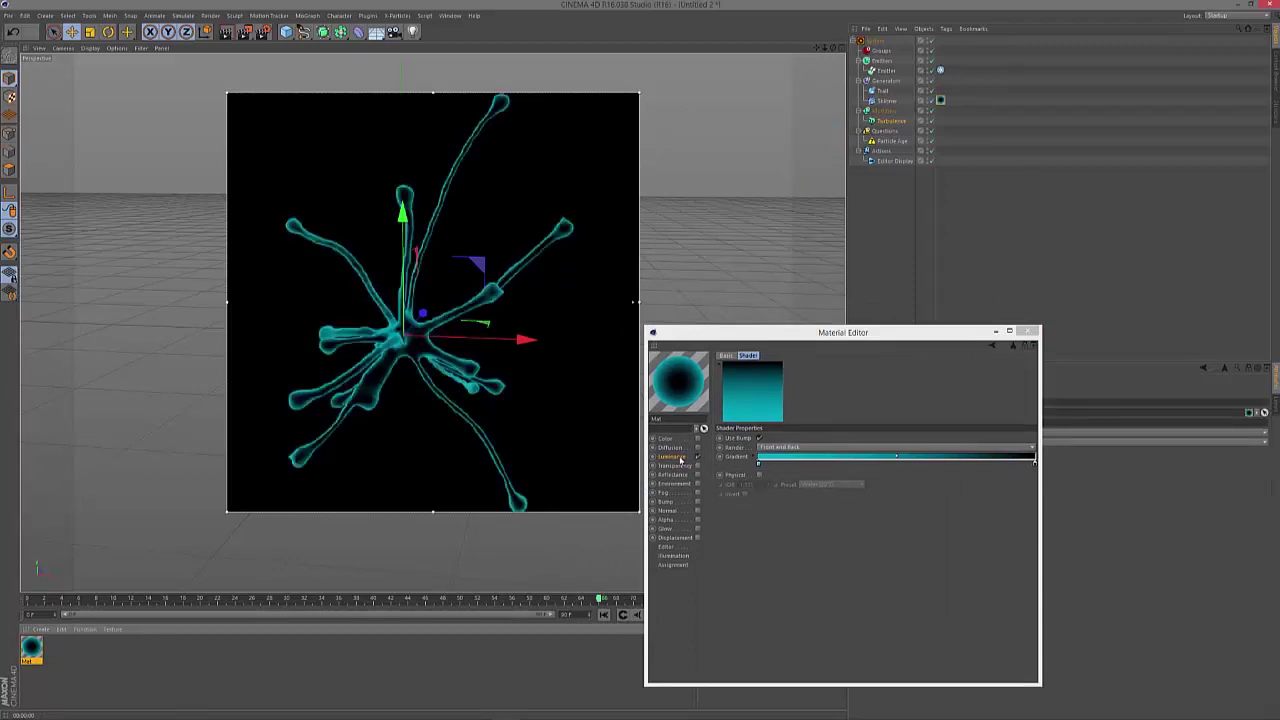
click(1012, 346)
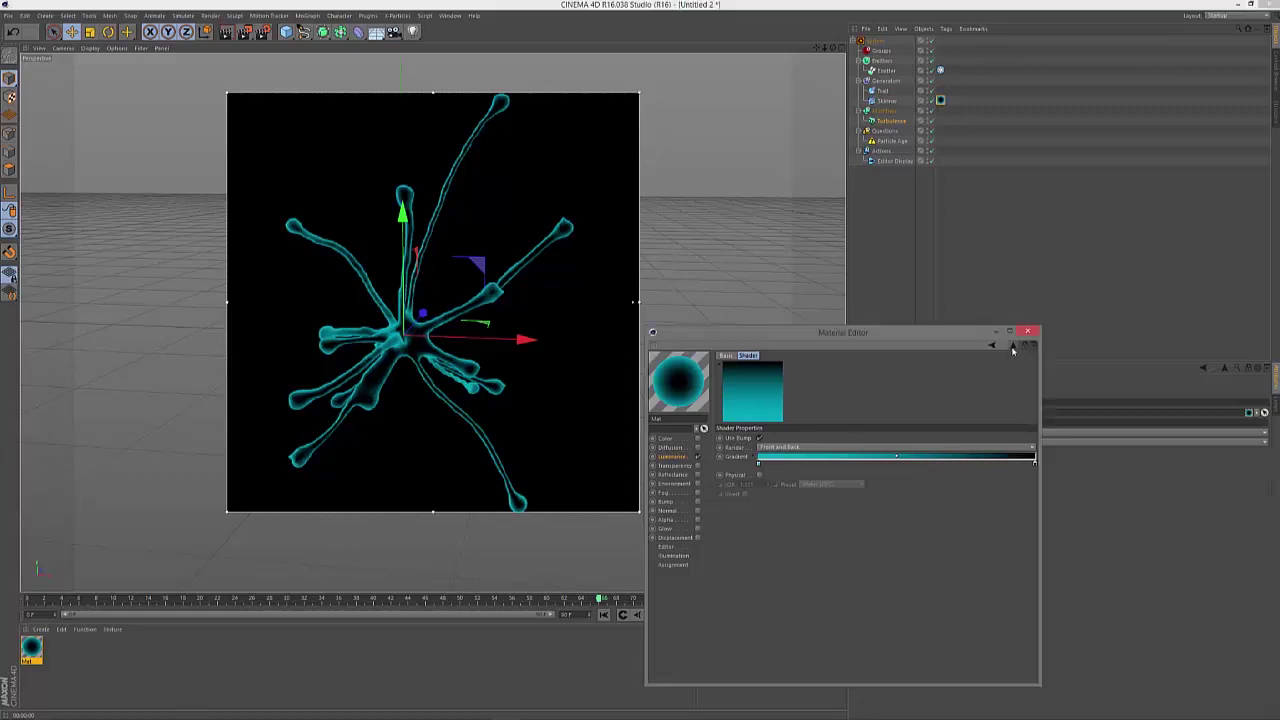
click(762, 448)
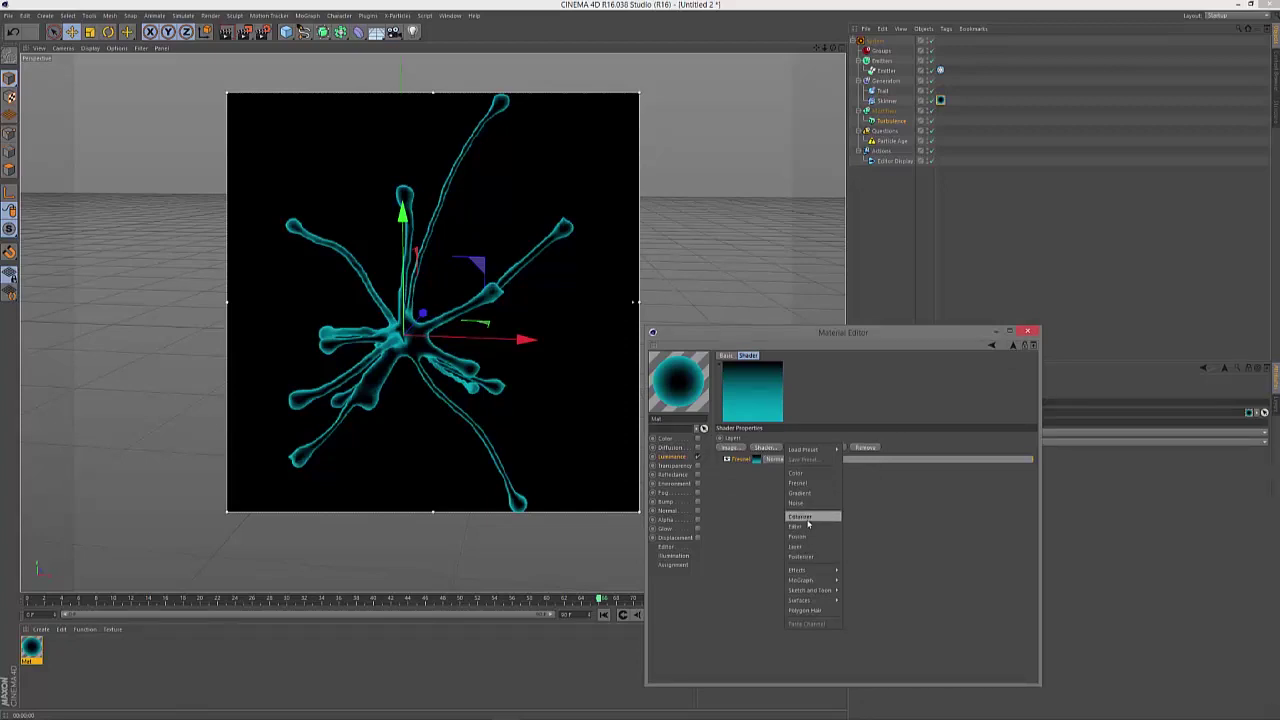
click(797, 483)
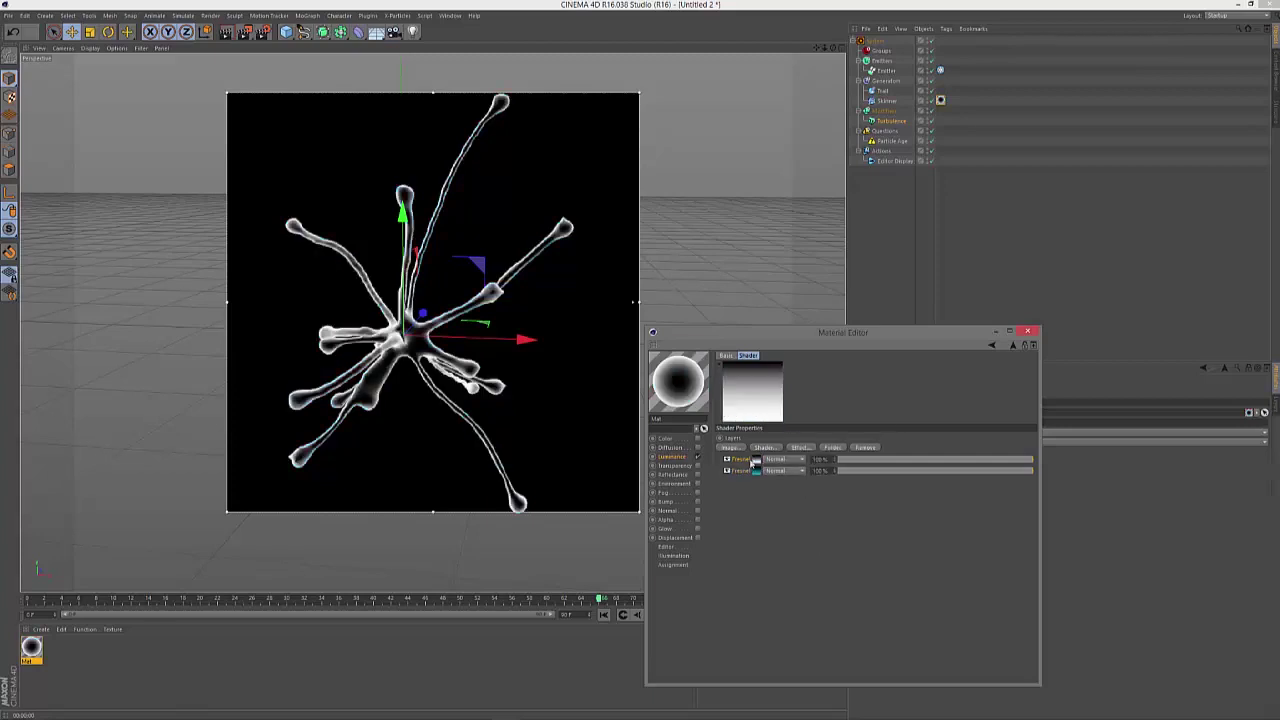
Step: Change the new Fresnel's white gradient knot to light turquoise and move its black knot to about the middle of the gradient
click(753, 462)
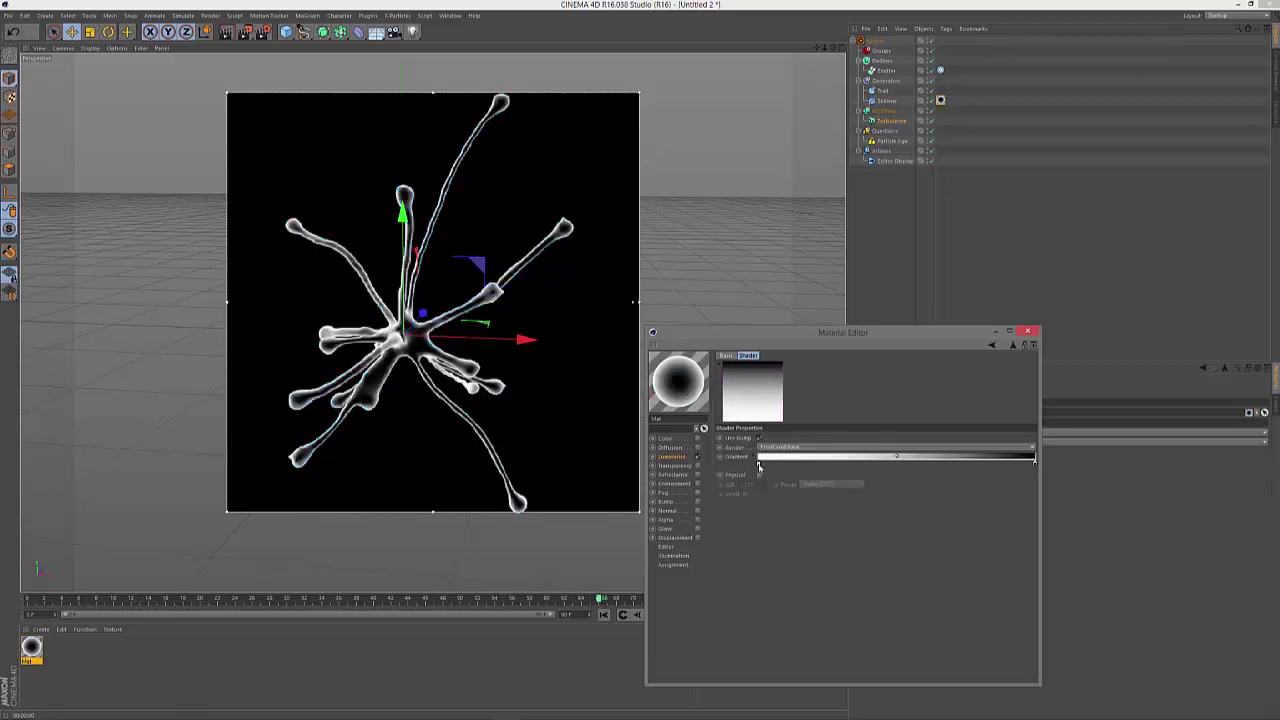
double_click(759, 463)
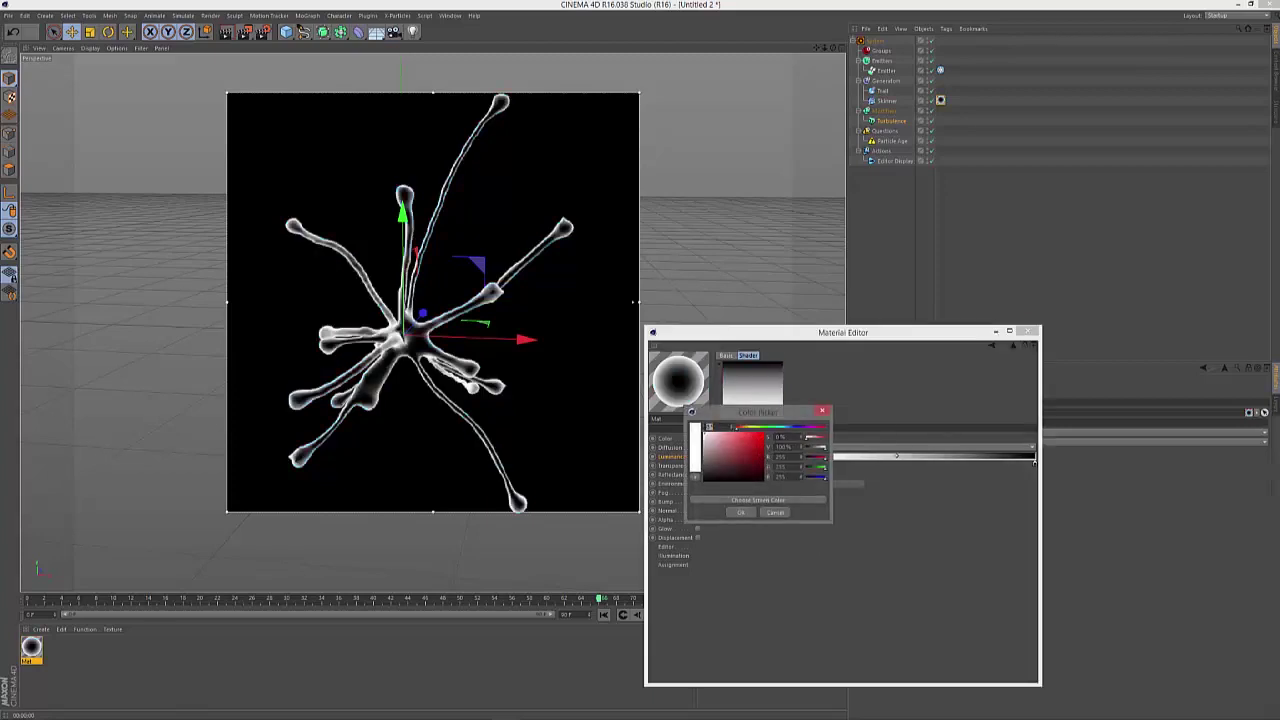
click(783, 431)
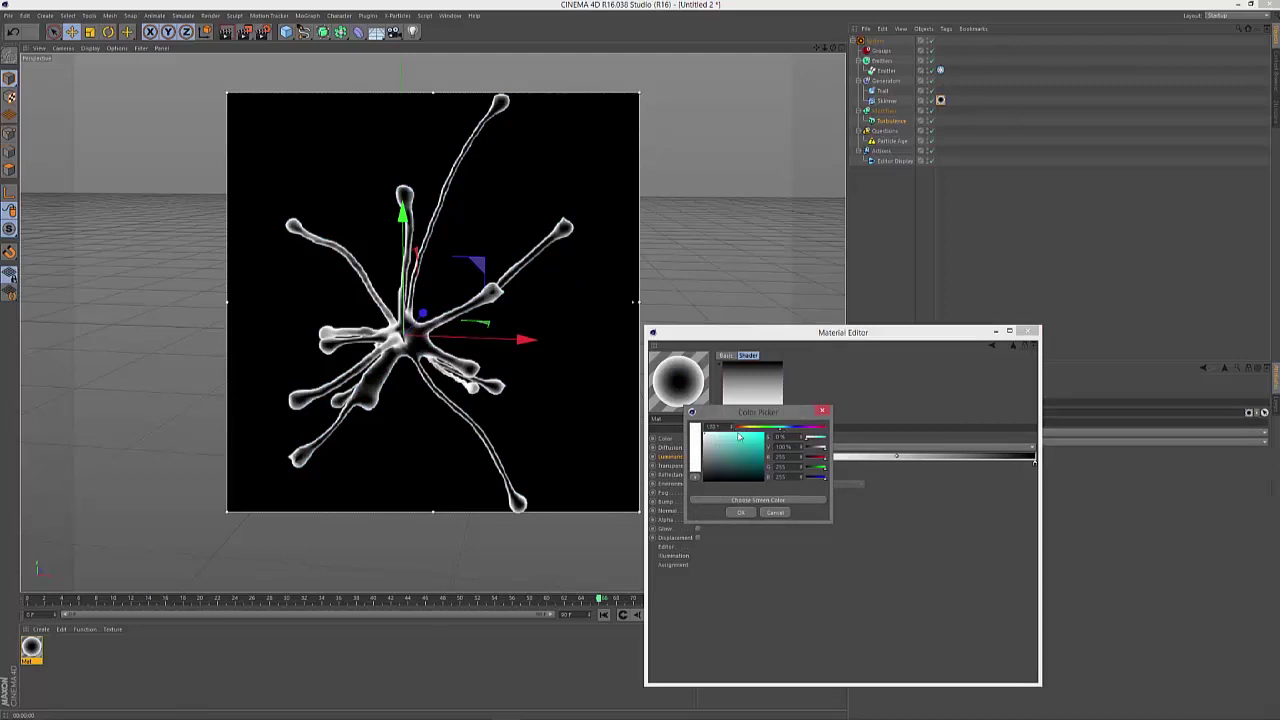
click(746, 440)
drag(752, 440, 741, 437)
click(741, 513)
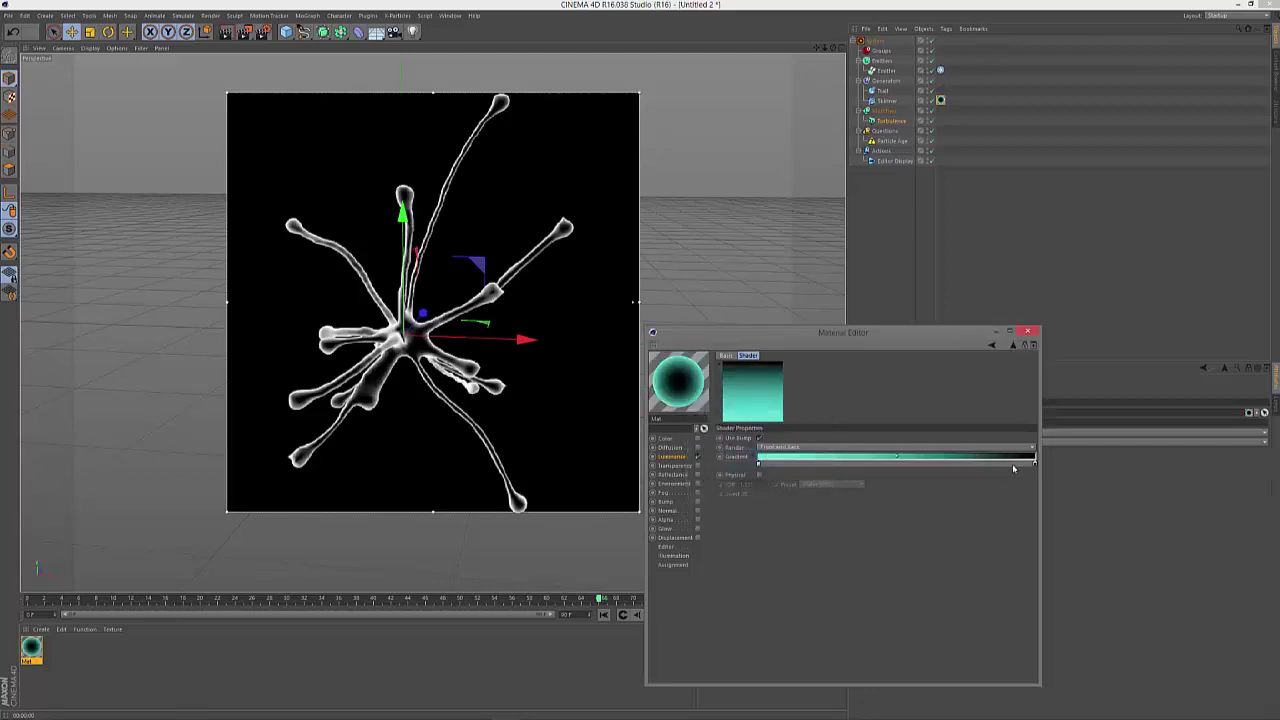
drag(961, 463, 893, 466)
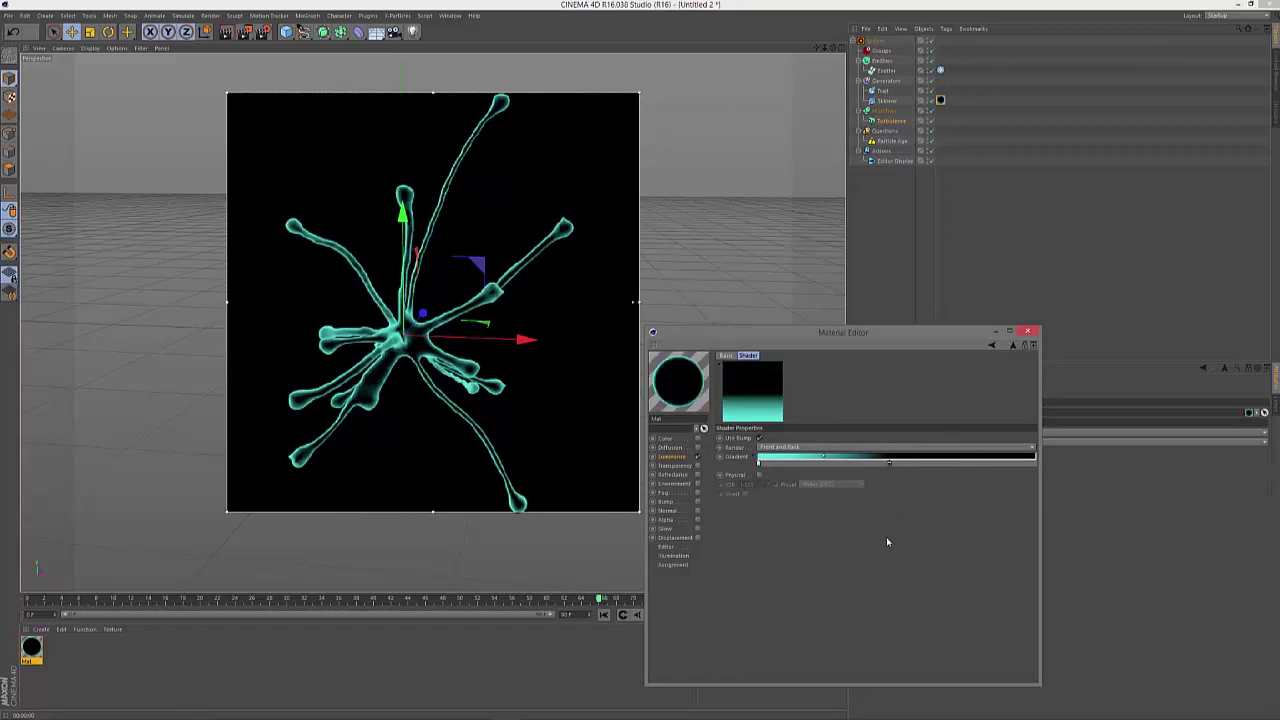
Step: Set the blend mode of the upper Fresnel layer to Add
click(1012, 346)
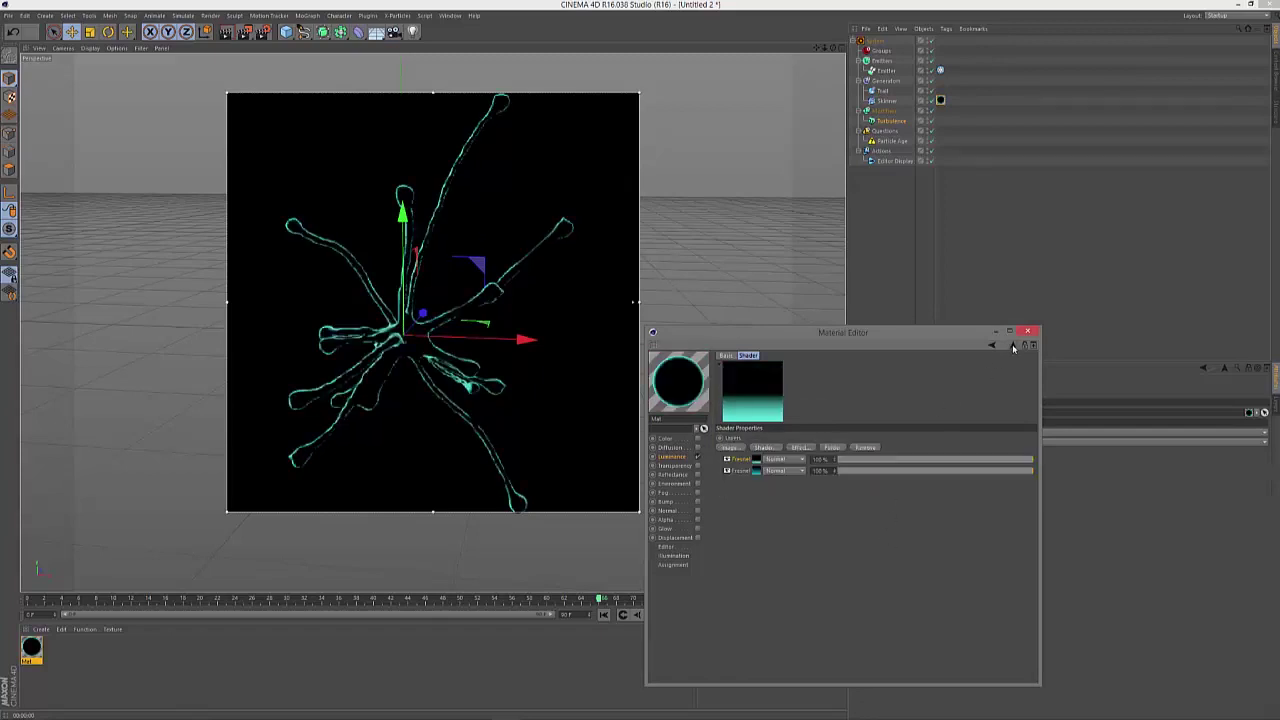
click(778, 459)
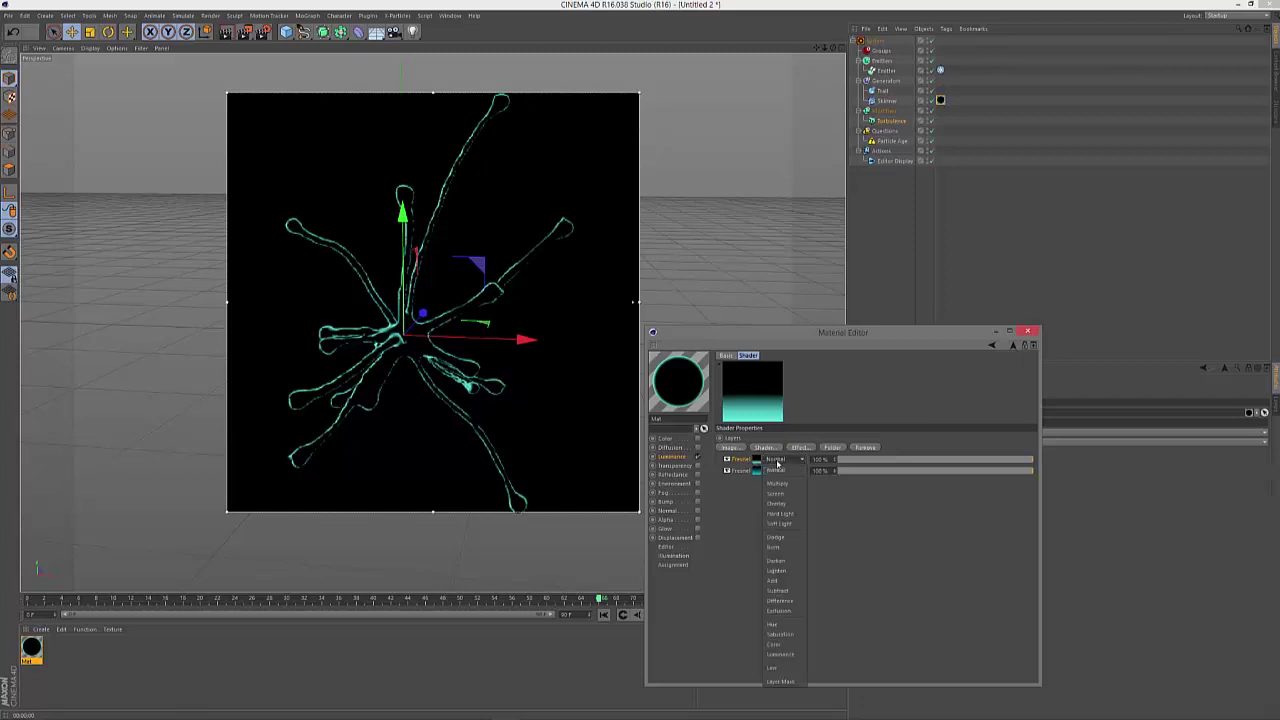
click(777, 580)
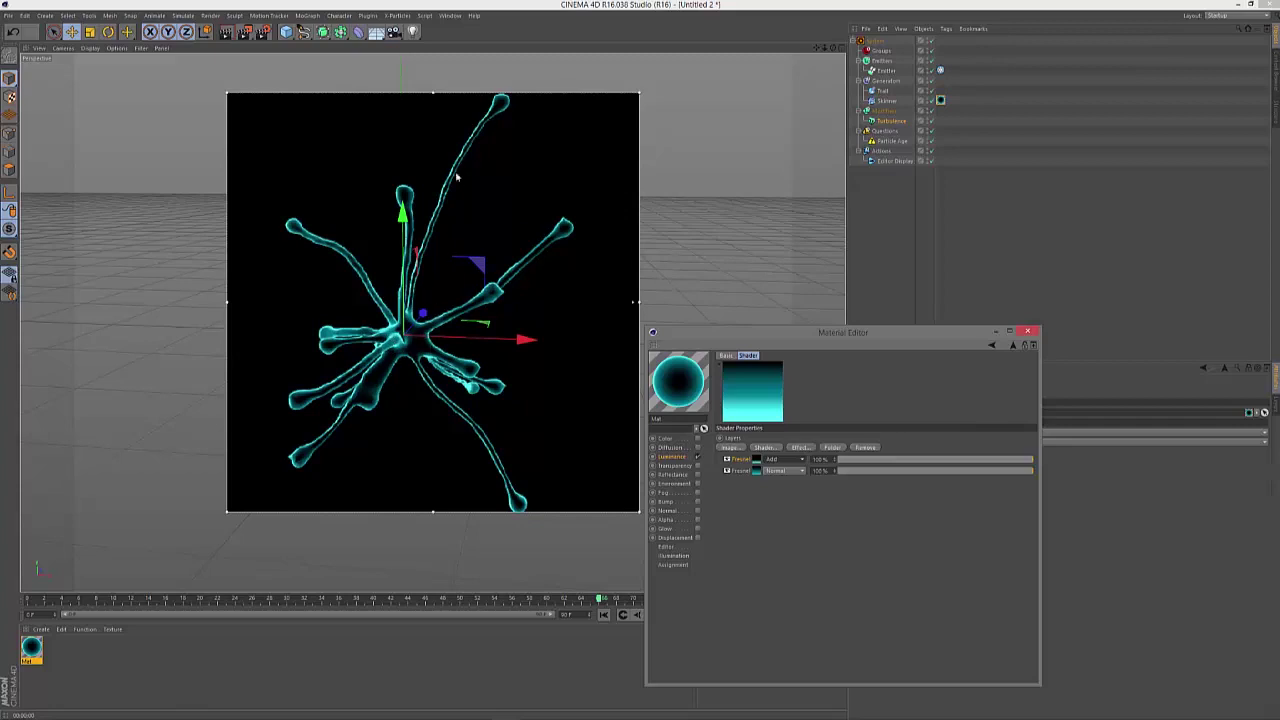
Step: Enable the material's Bump channel and load a Noise shader as its texture
click(695, 503)
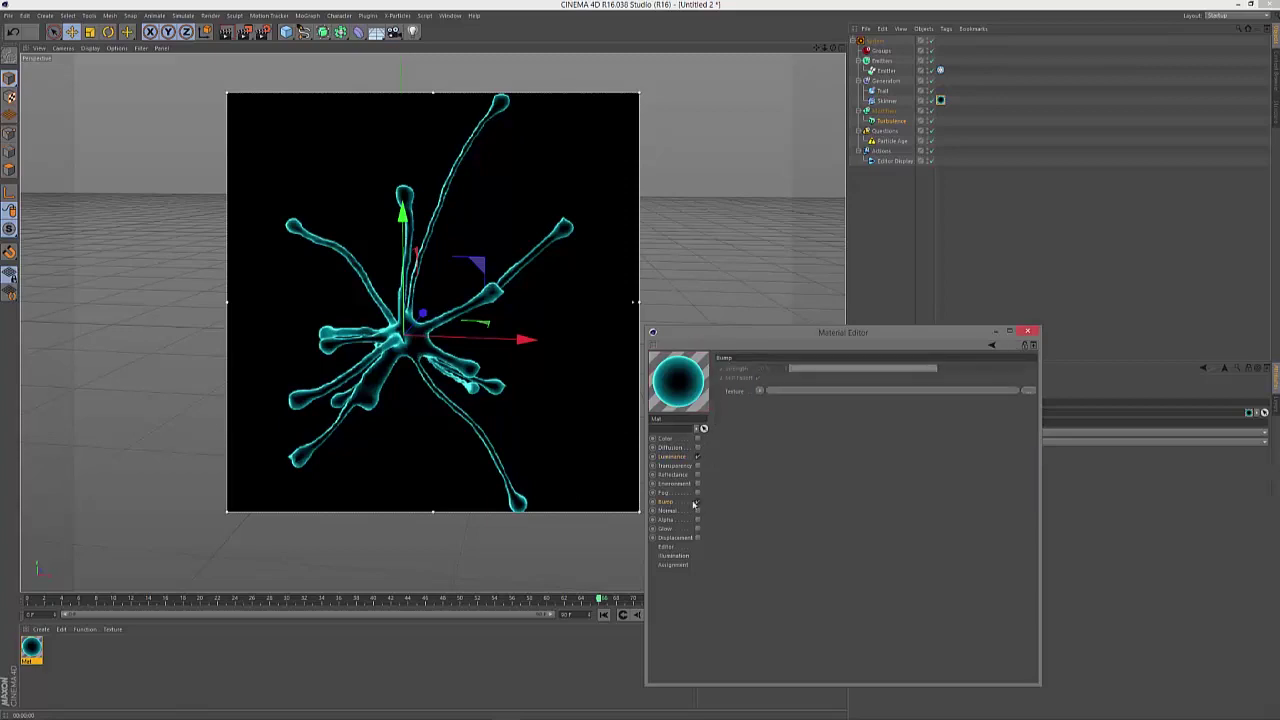
click(761, 390)
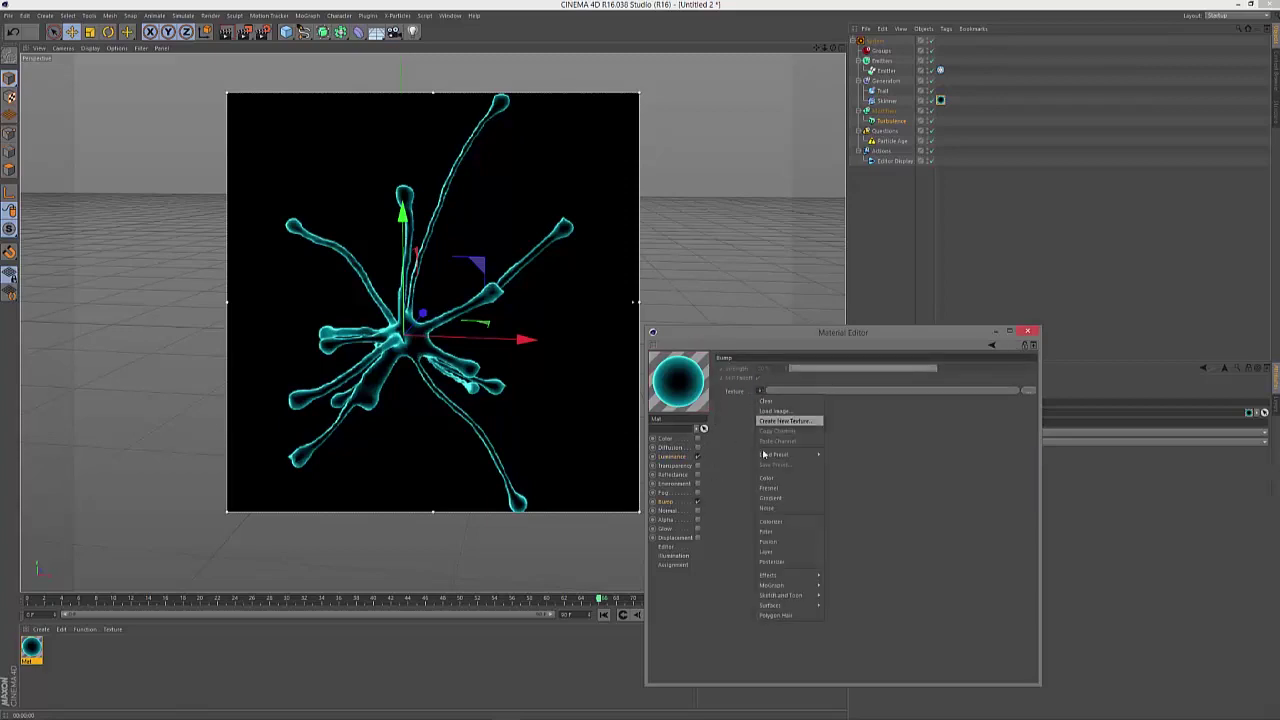
click(768, 510)
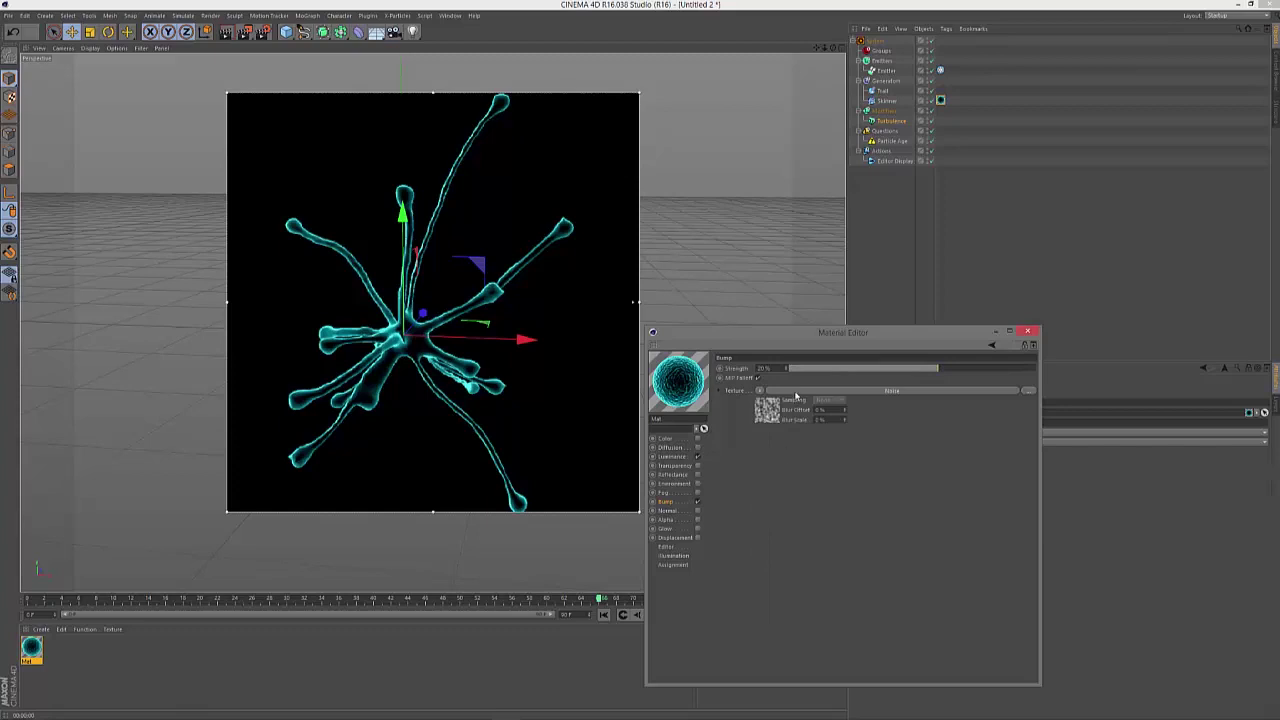
Step: Set the bump noise type to Naki and its global scale to 50%
click(796, 397)
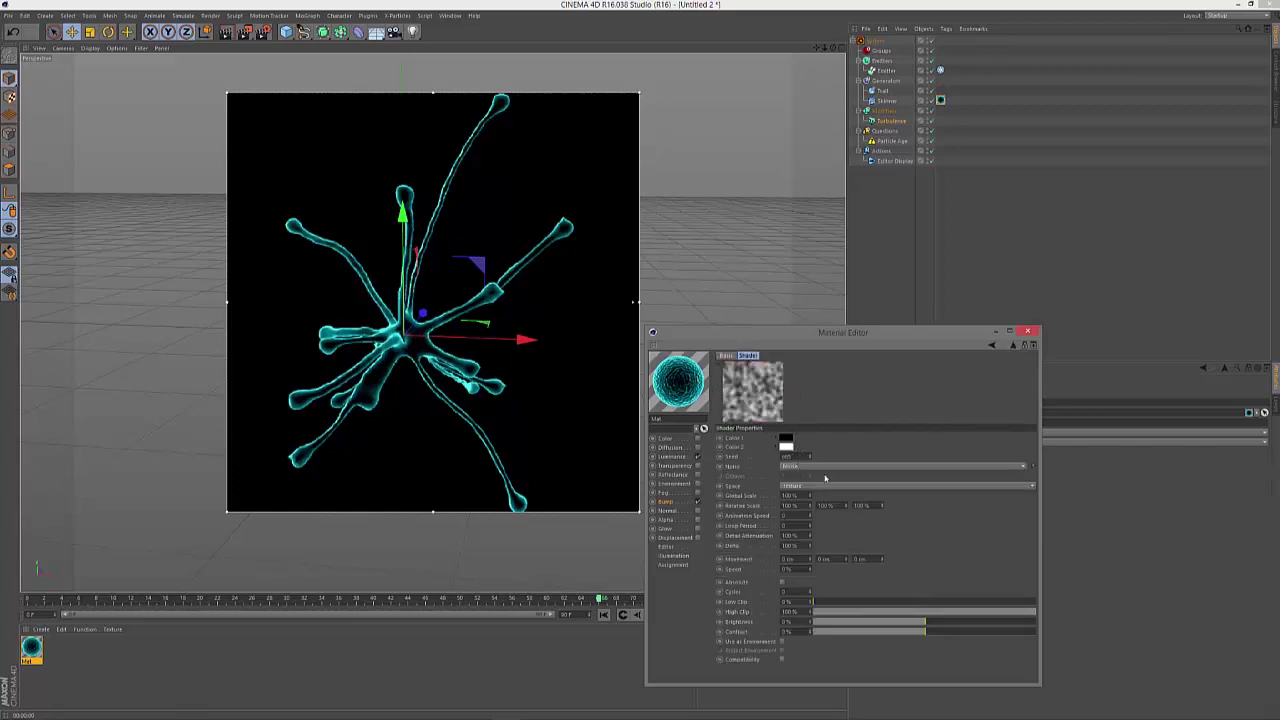
click(973, 464)
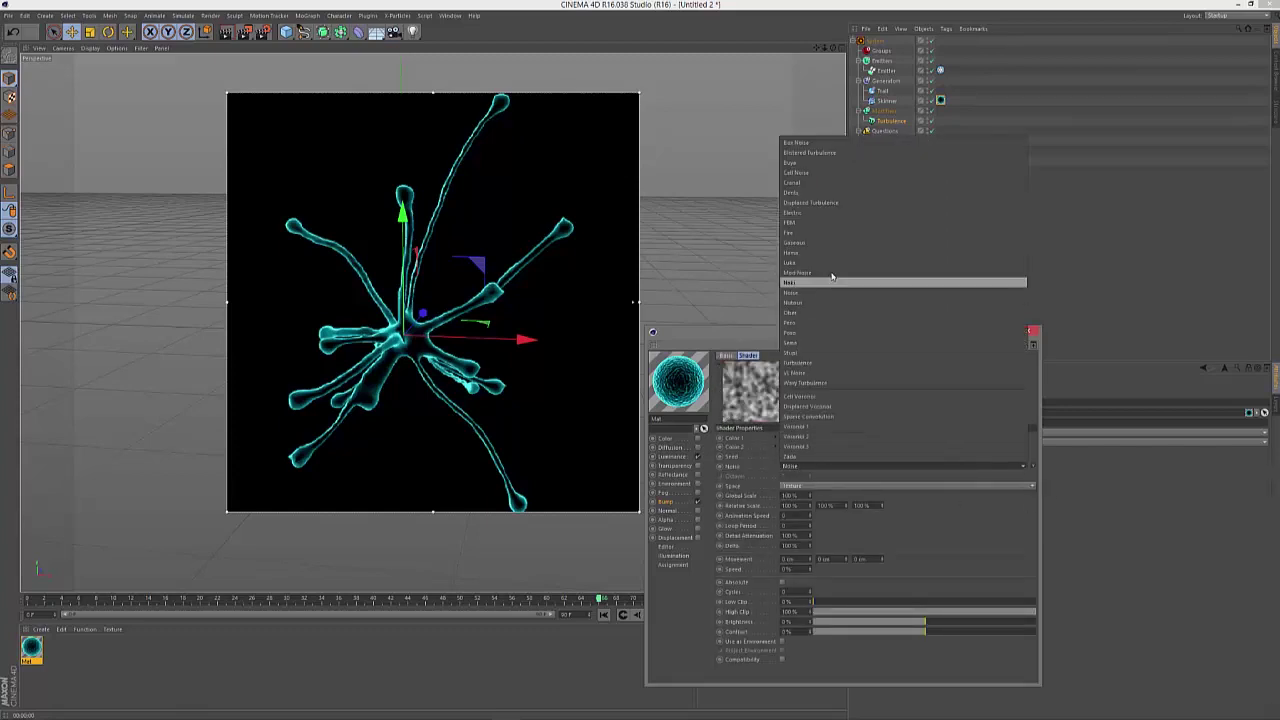
click(830, 285)
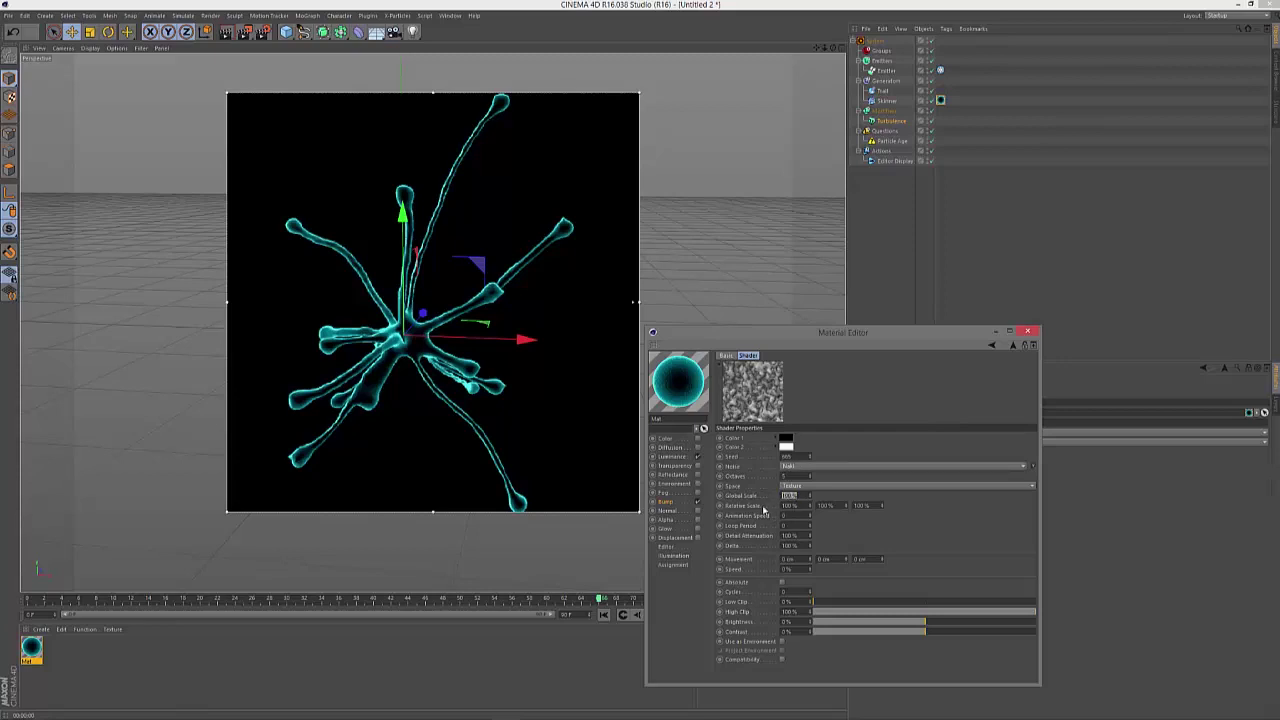
text(50)
key(Return)
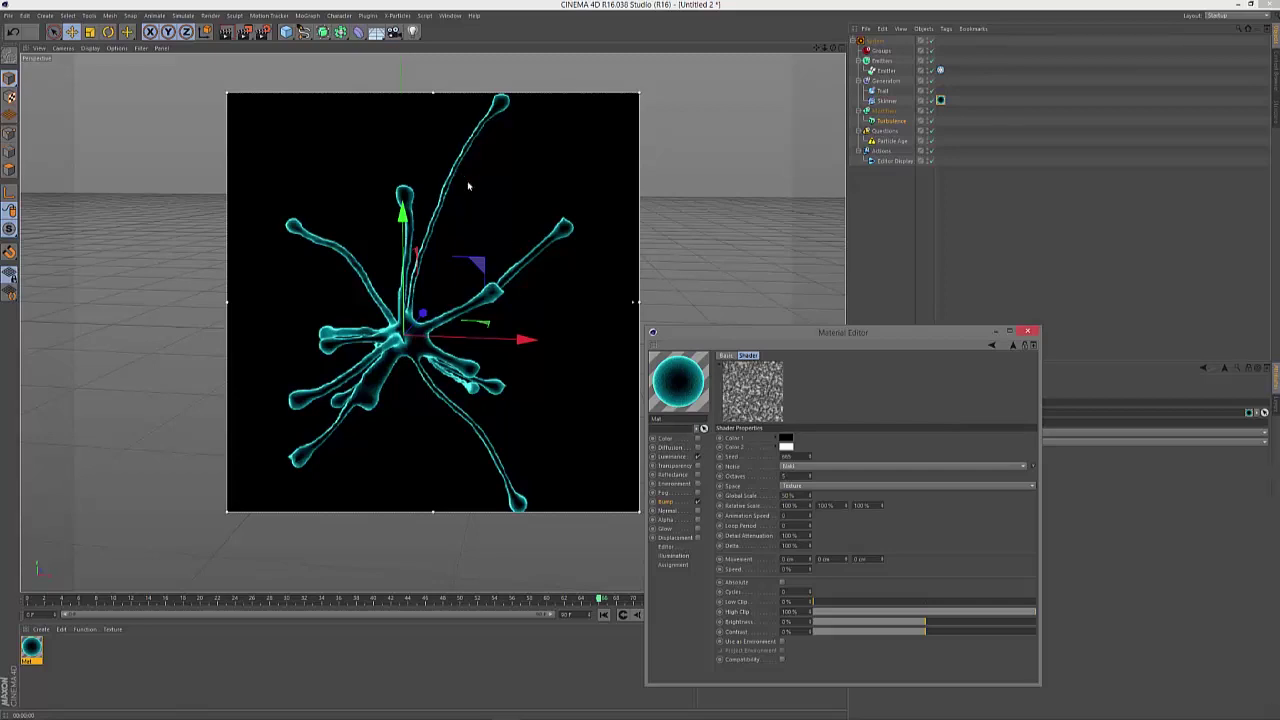
Step: Enable the Displacement channel with a Noise shader as texture and set the noise type to Naki
click(673, 538)
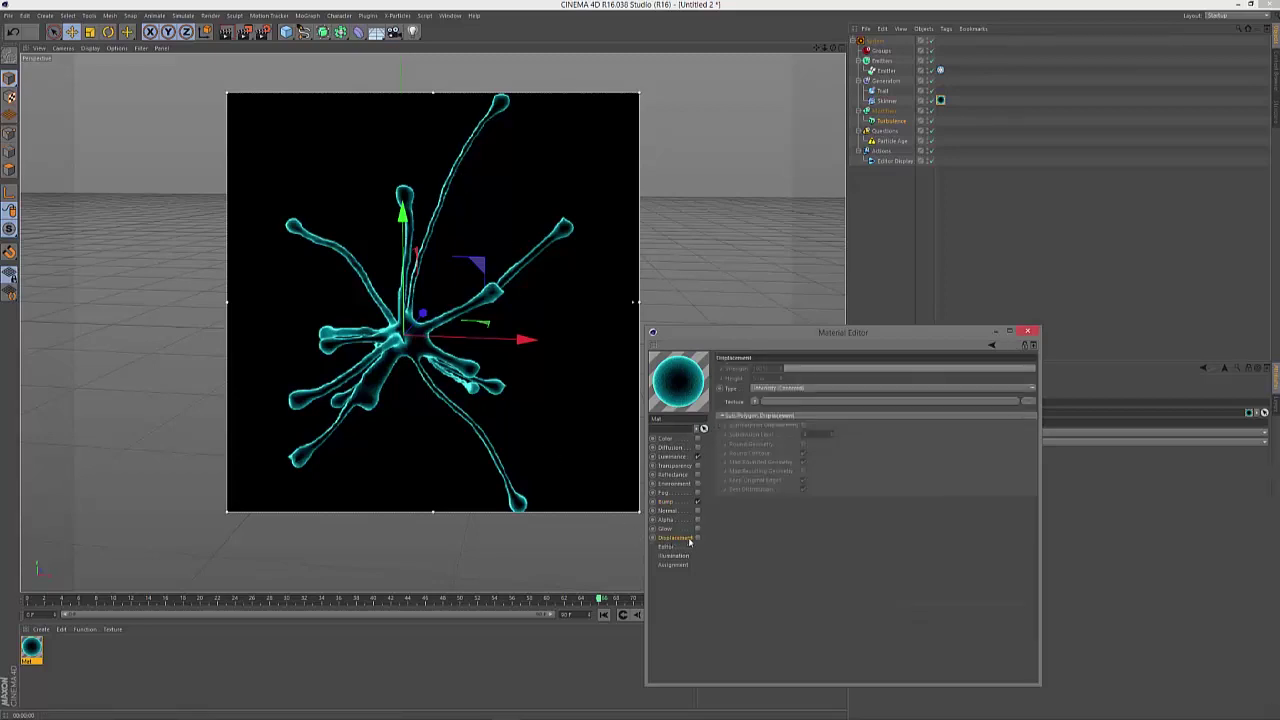
click(697, 538)
click(755, 401)
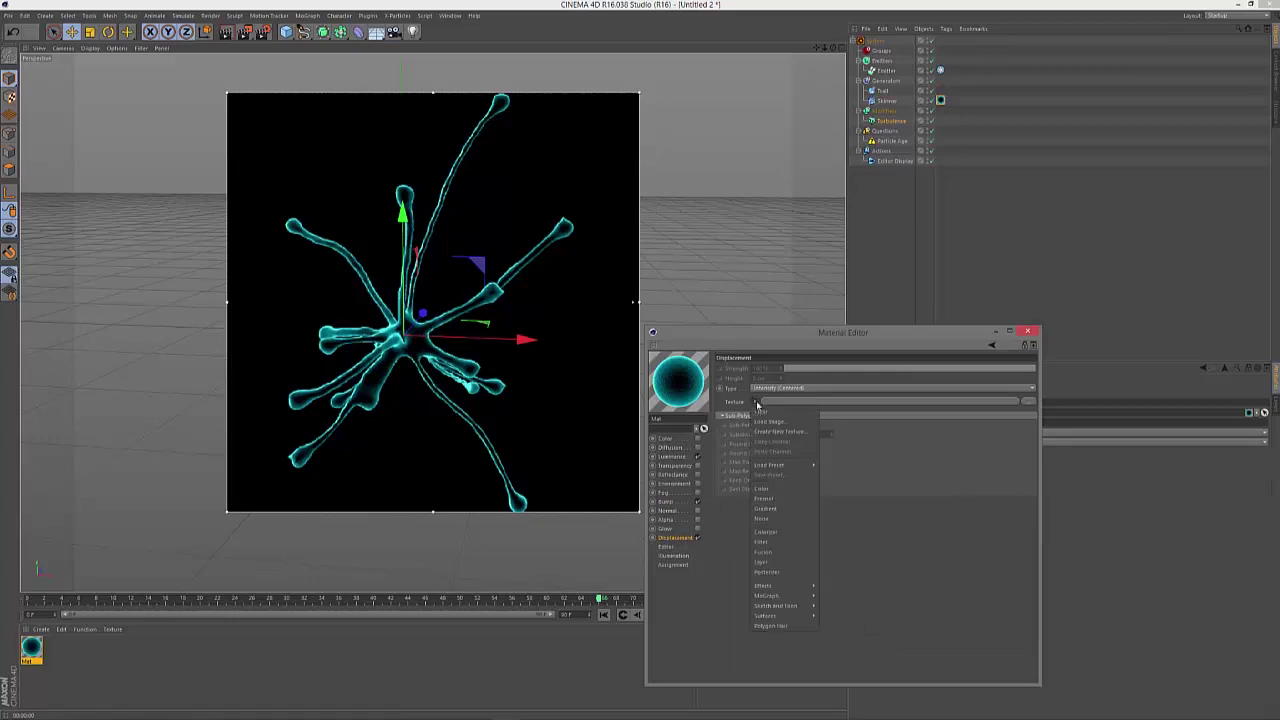
click(762, 518)
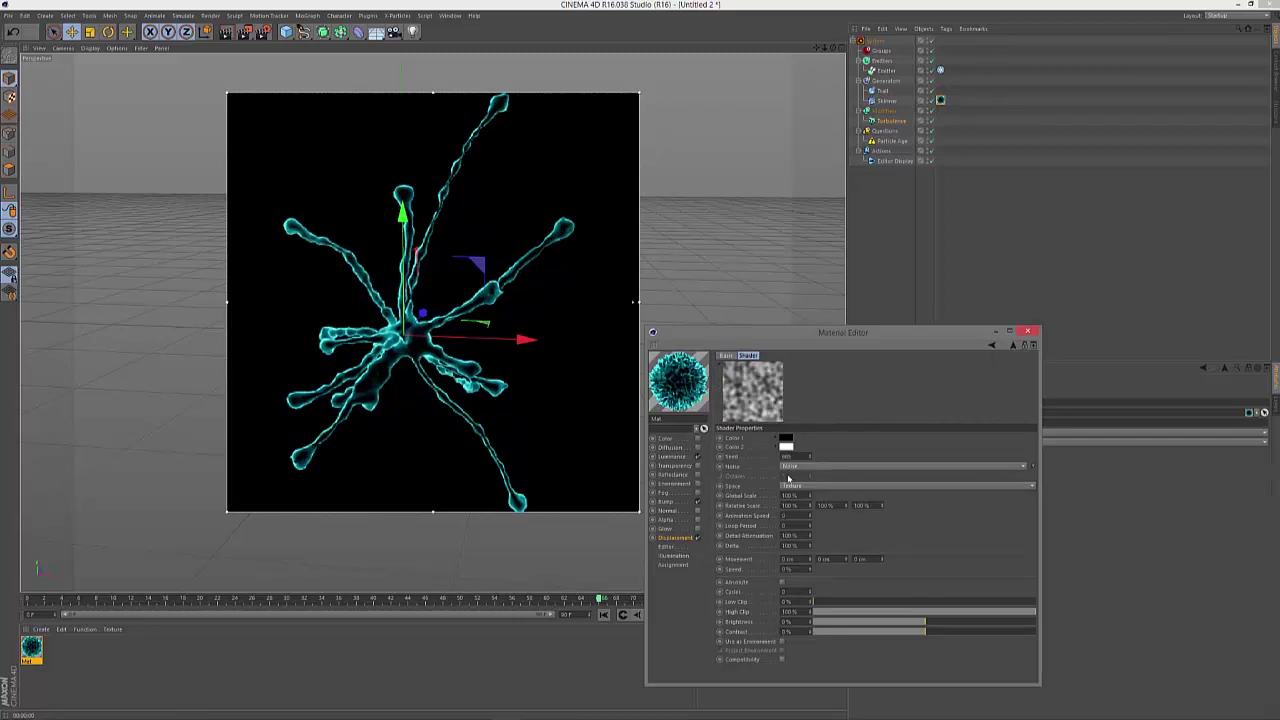
click(790, 467)
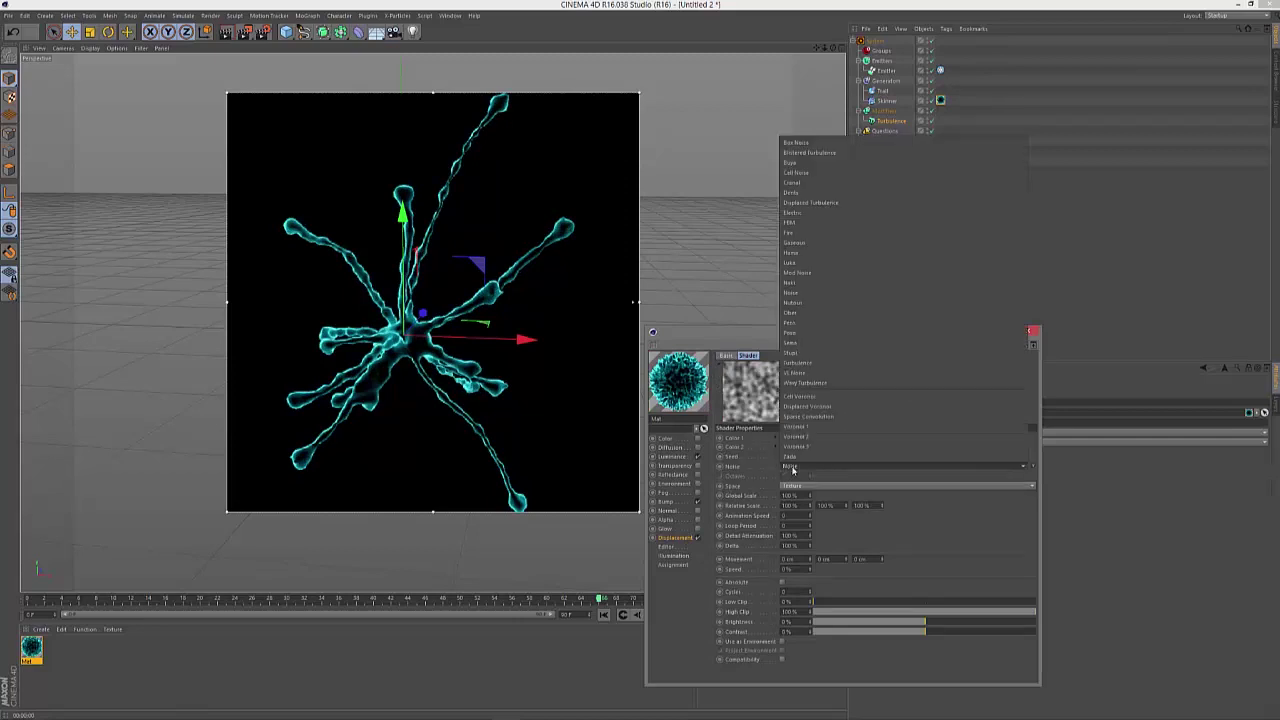
click(792, 283)
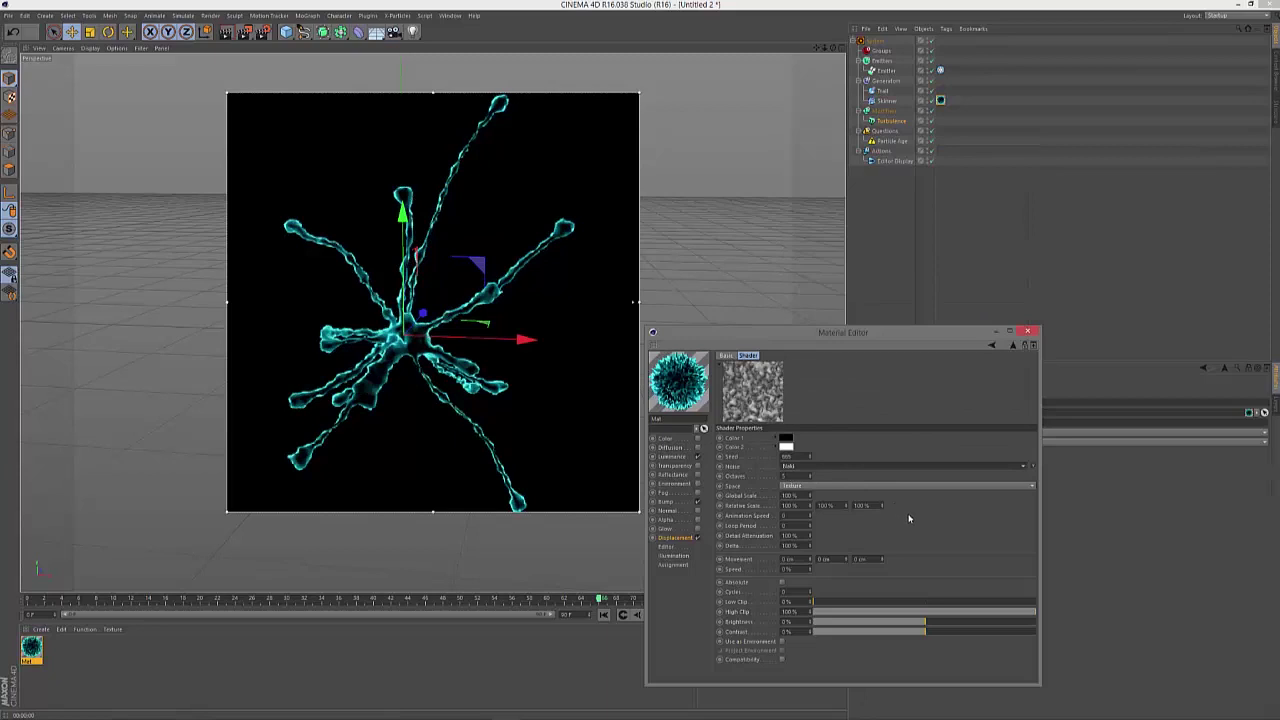
Step: Set the displacement height to 2 cm and move the Material Editor farther from the render region
click(1011, 346)
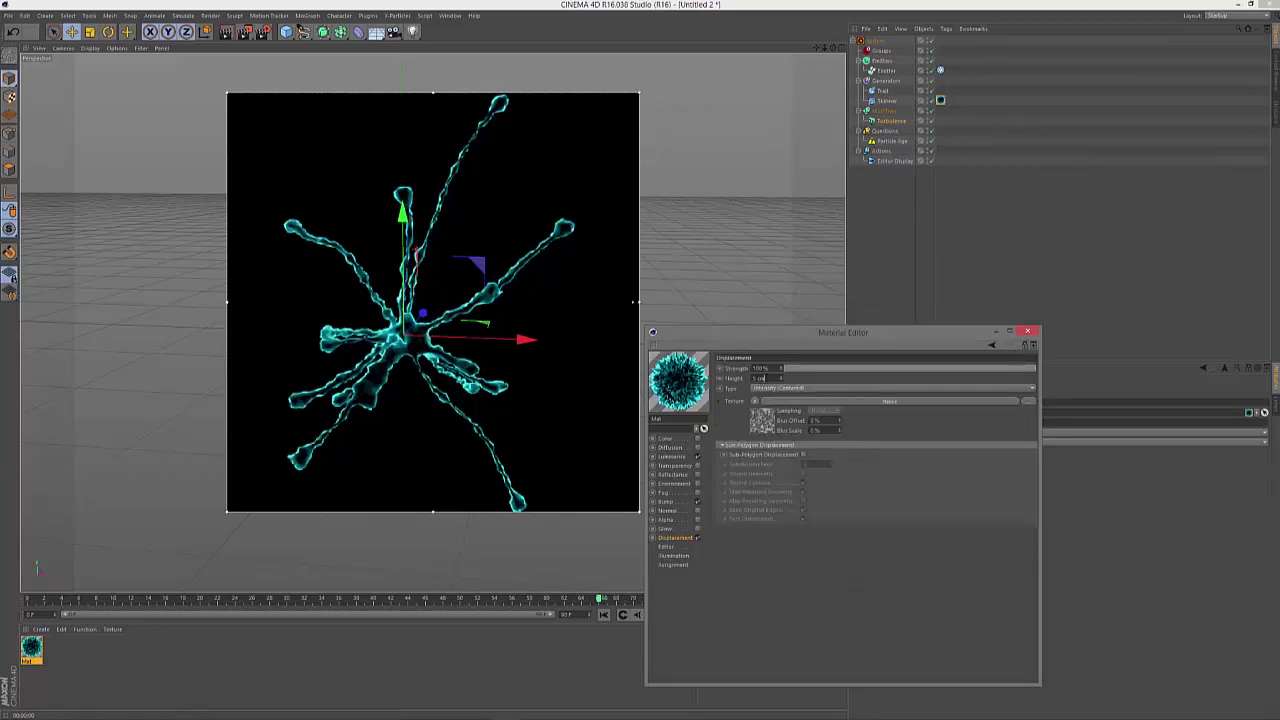
double_click(760, 378)
text(5)
key(Return)
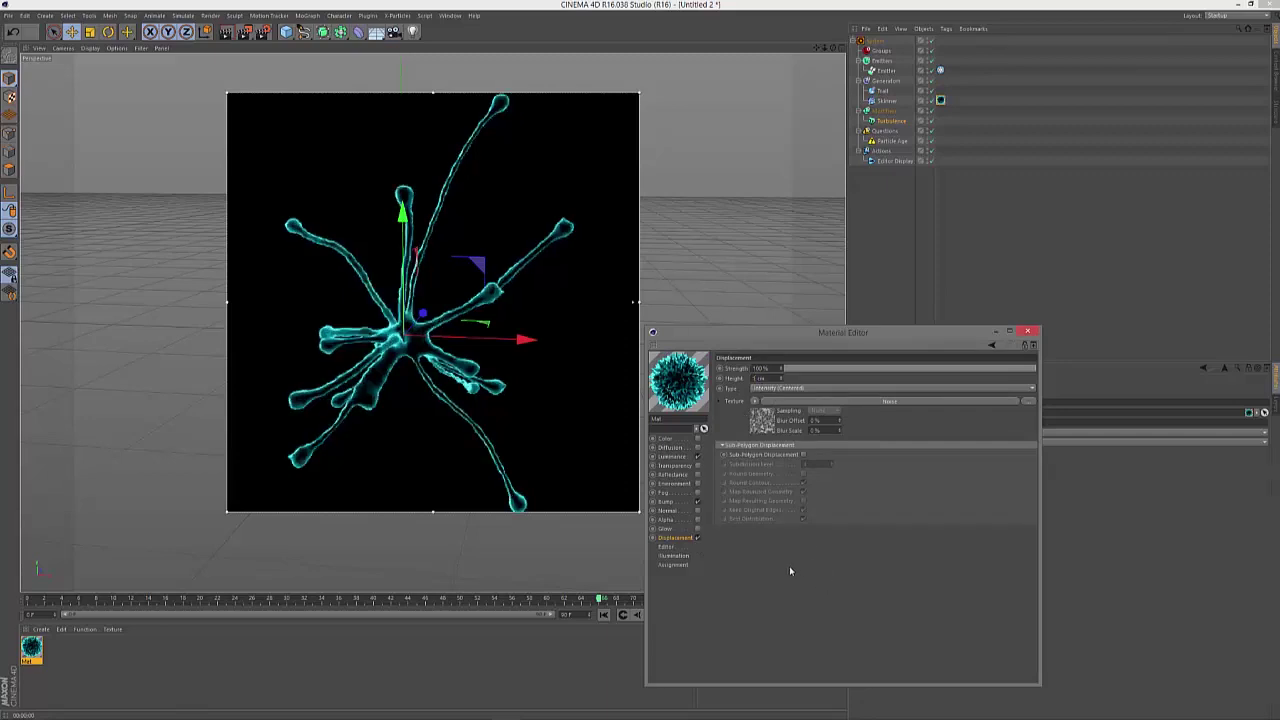
text(2)
key(Return)
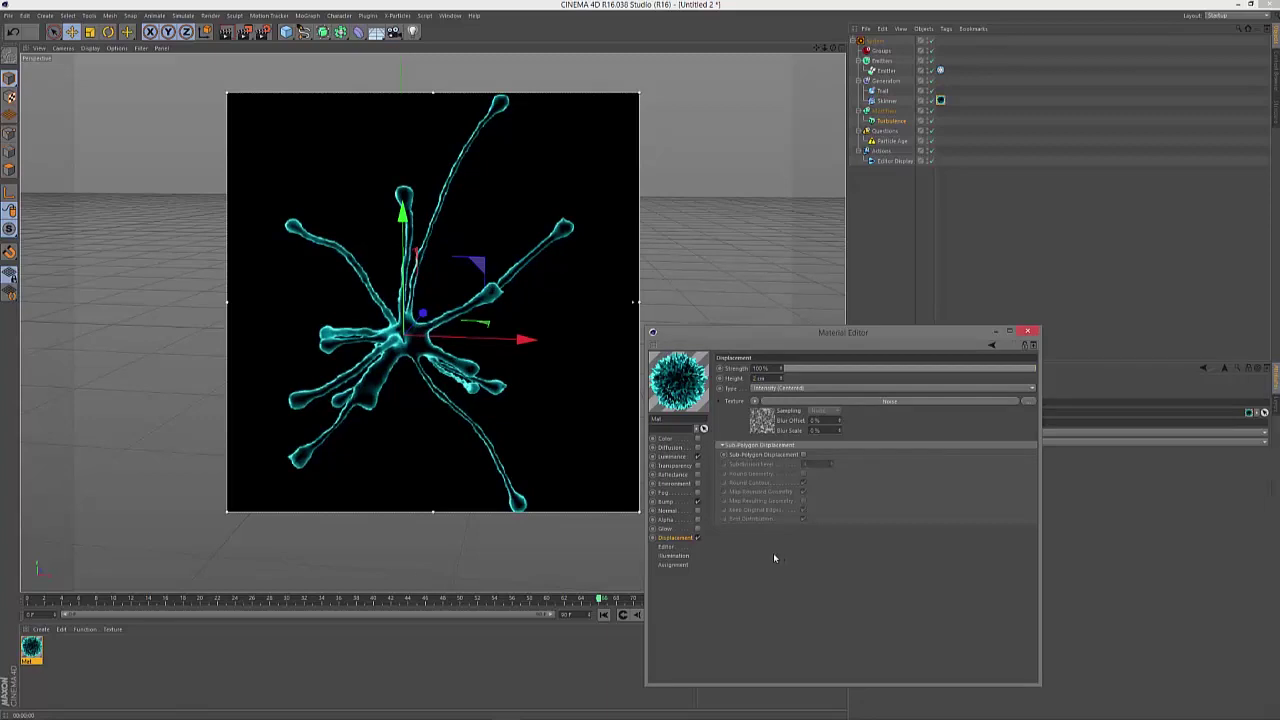
drag(746, 337, 834, 346)
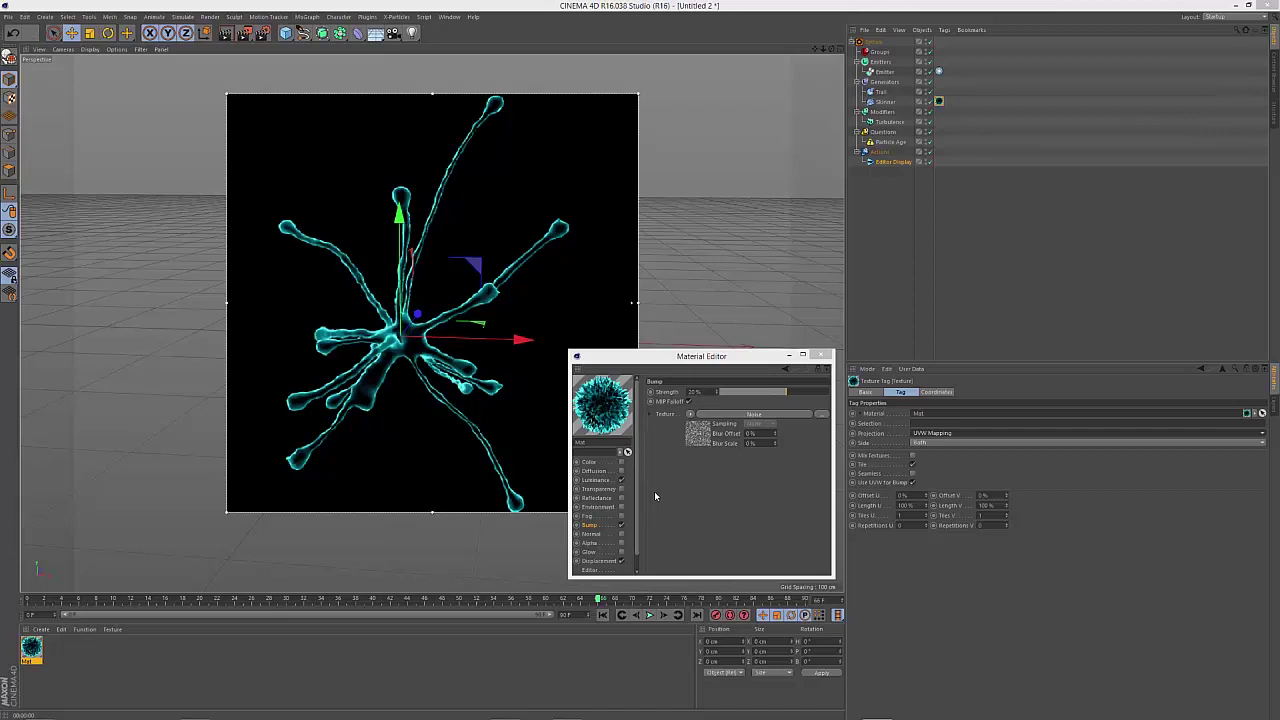
Step: Set the projection of the Skinner's texture tag to Spherical
click(589, 525)
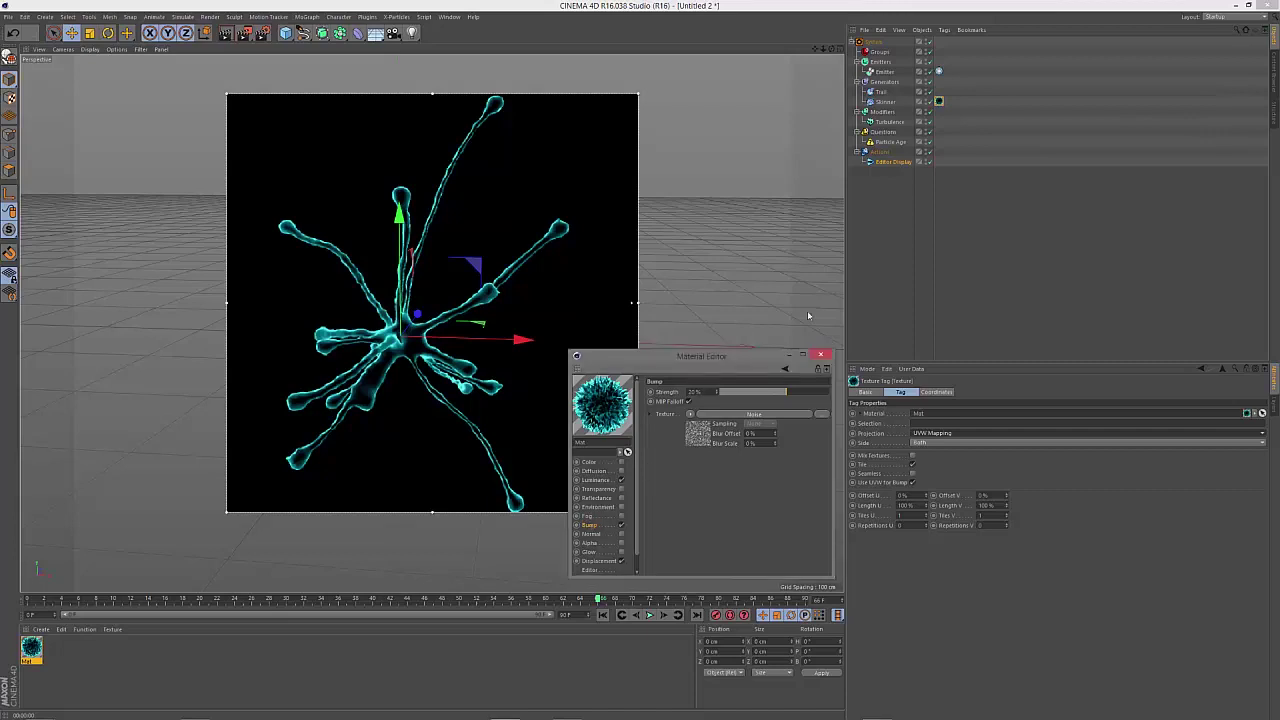
click(944, 104)
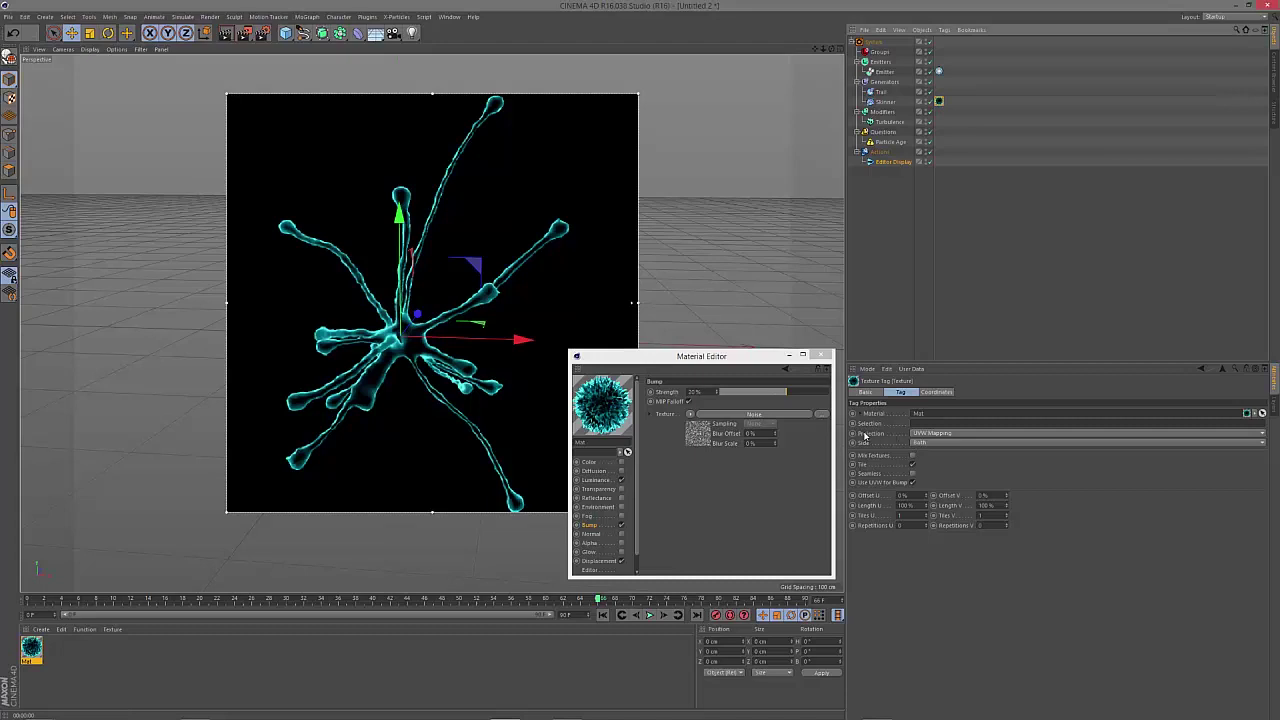
click(940, 436)
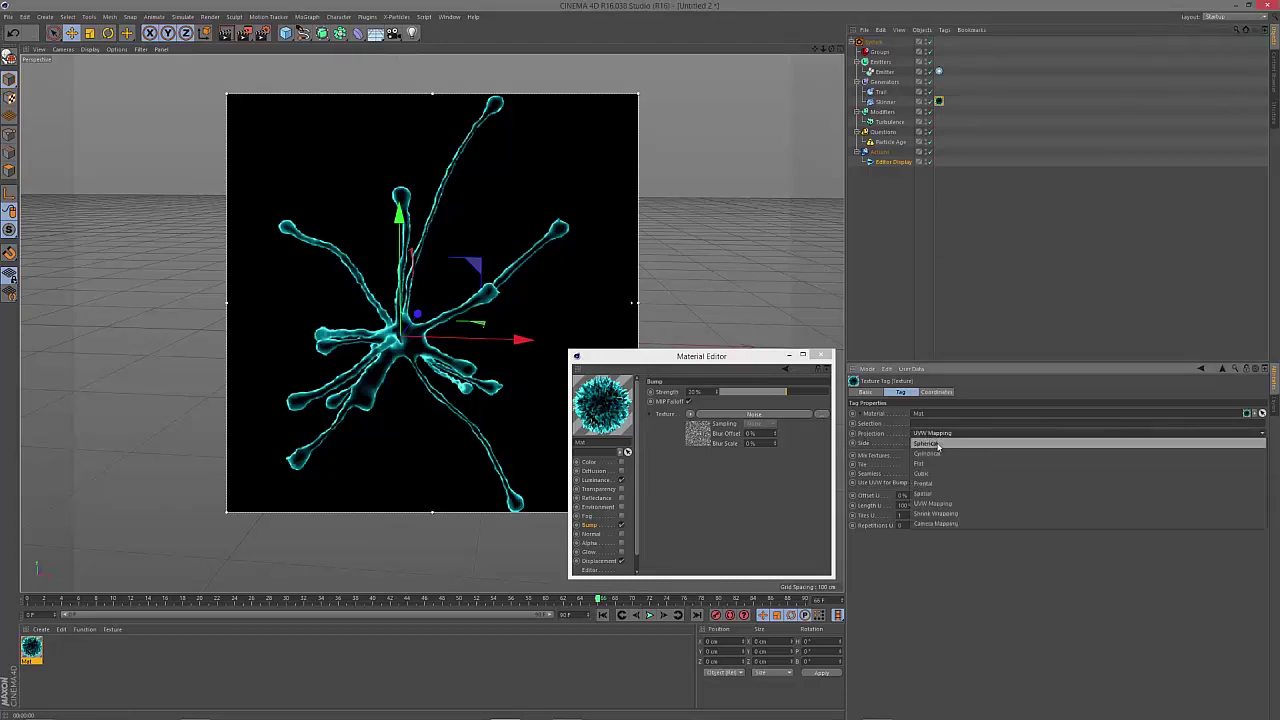
click(938, 445)
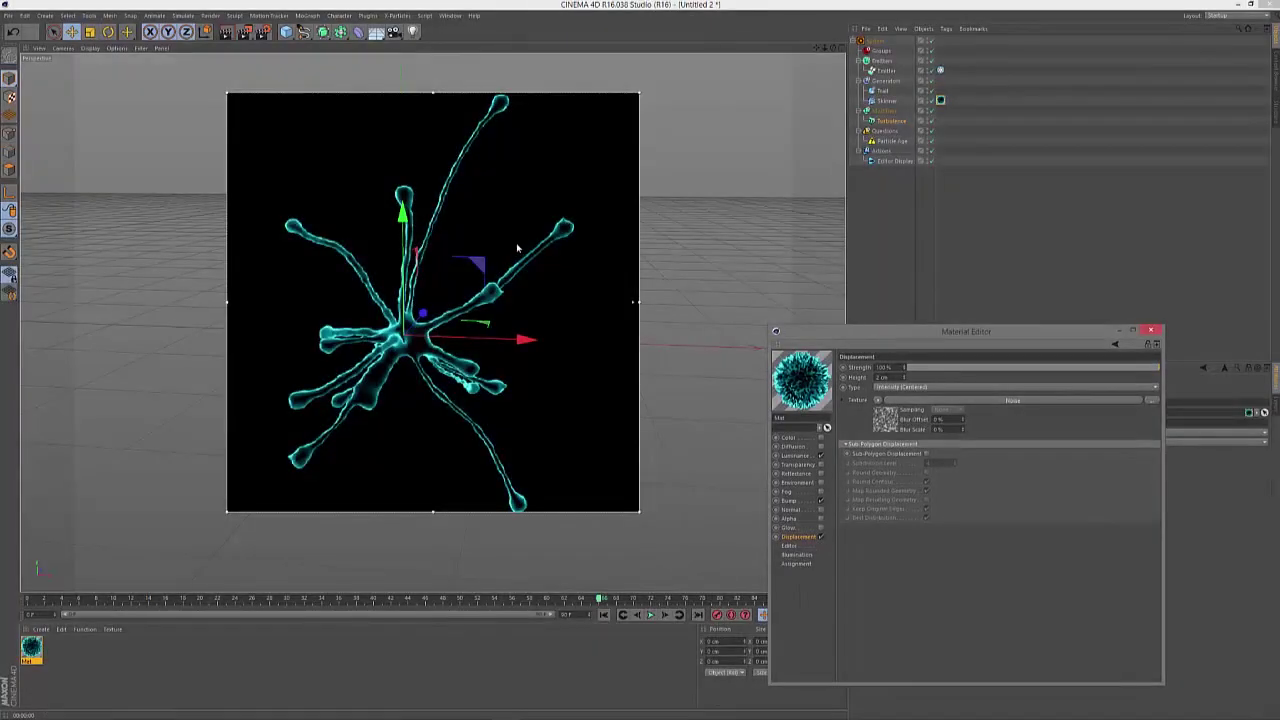
Step: Nest the Skinner in a new Subdivision Surface among the generators and place the texture tag on the Subdivision Surface
click(322, 34)
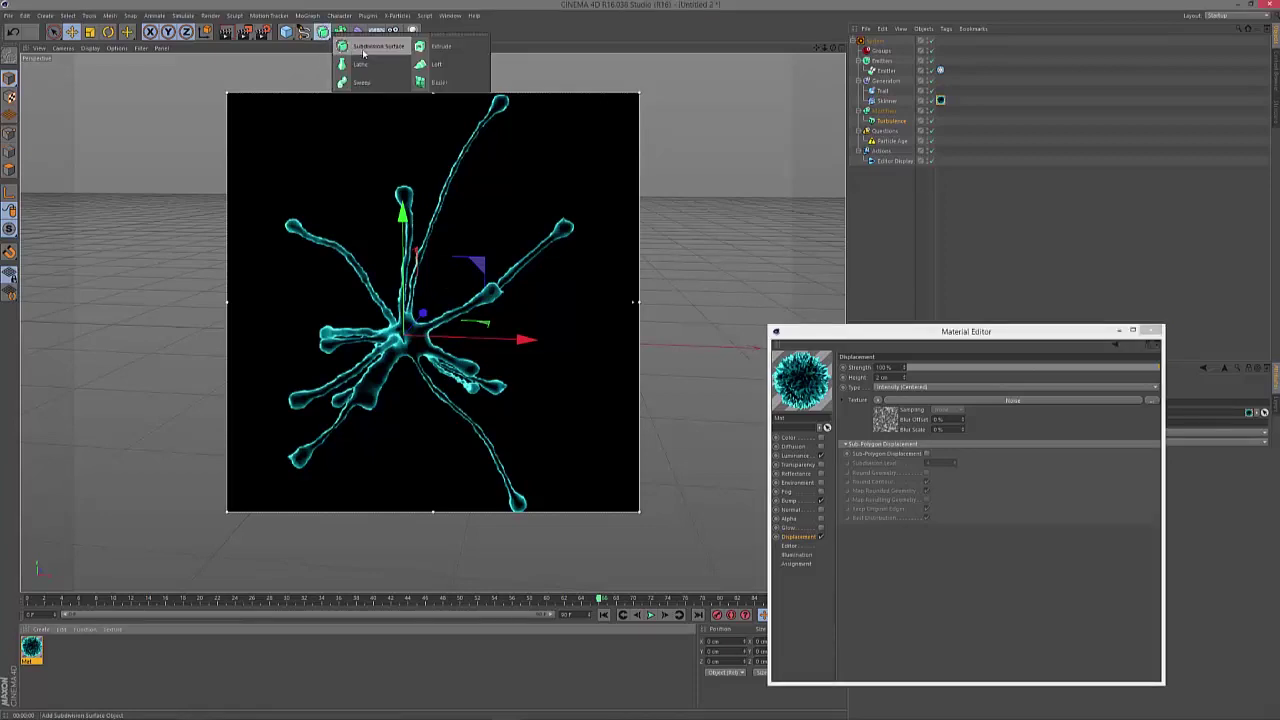
click(363, 48)
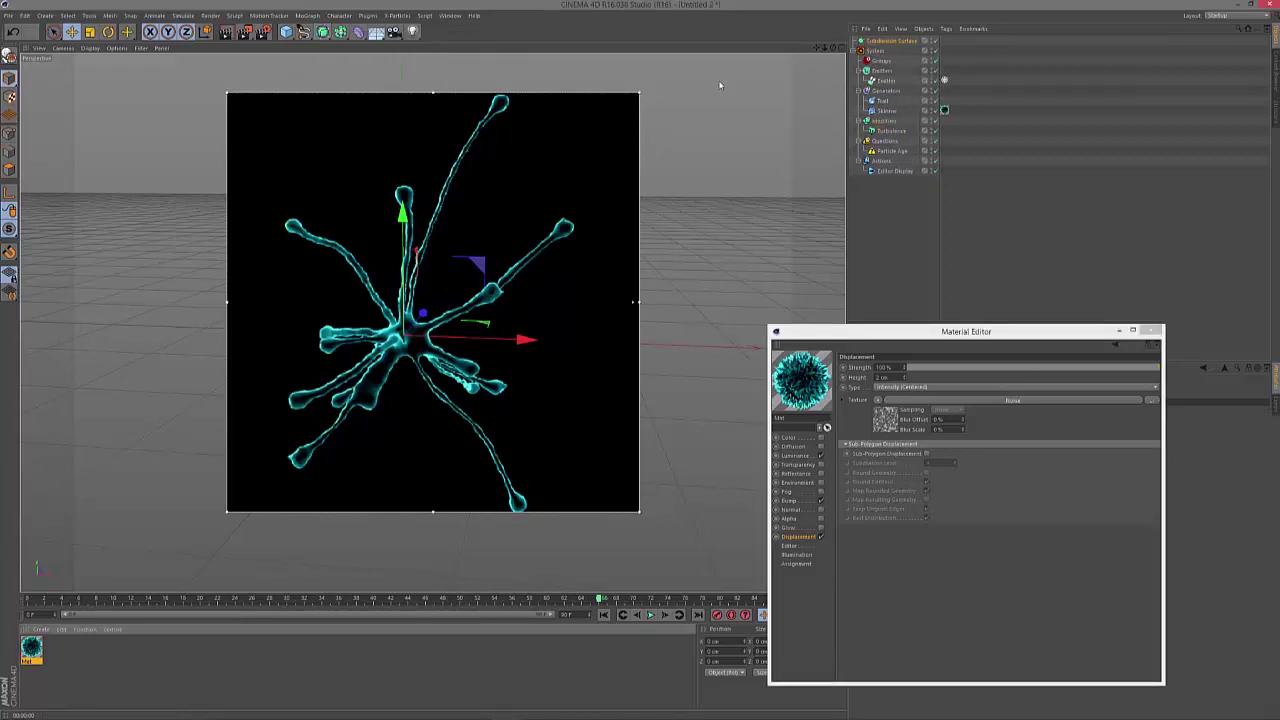
drag(893, 107, 898, 101)
click(903, 103)
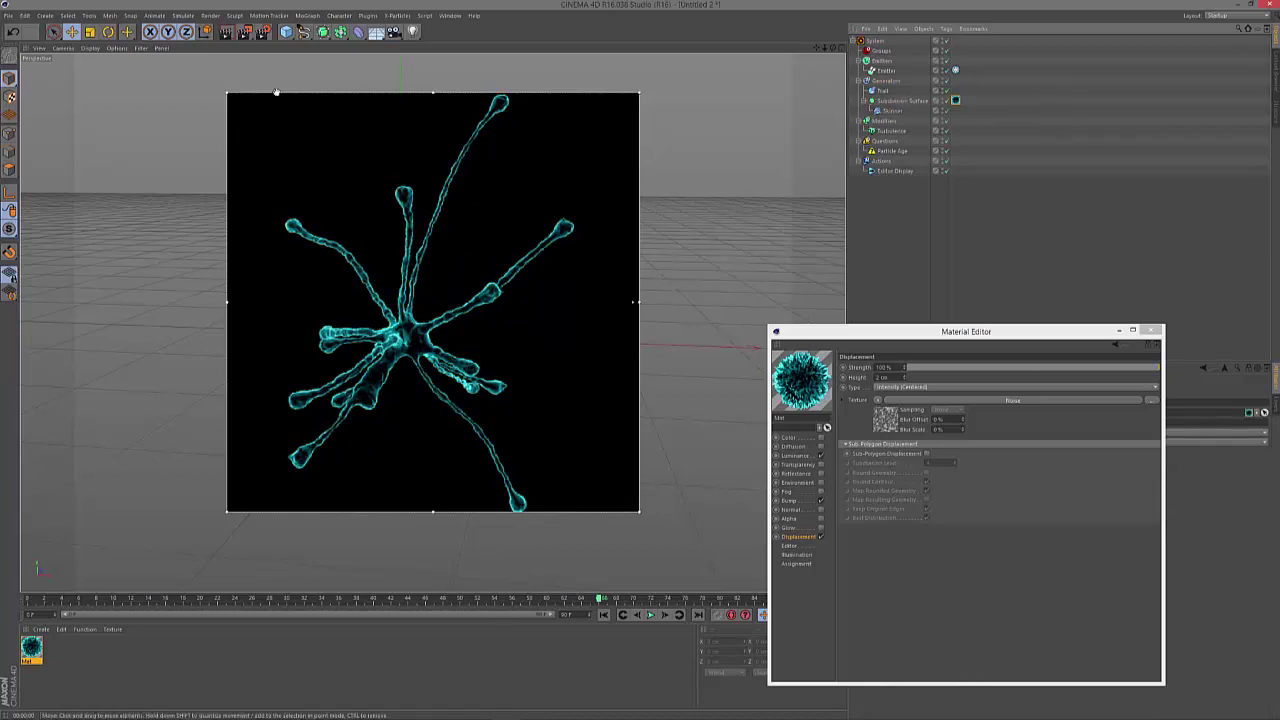
Step: Render the whole perspective view to check the subdivided, displaced shape
click(226, 32)
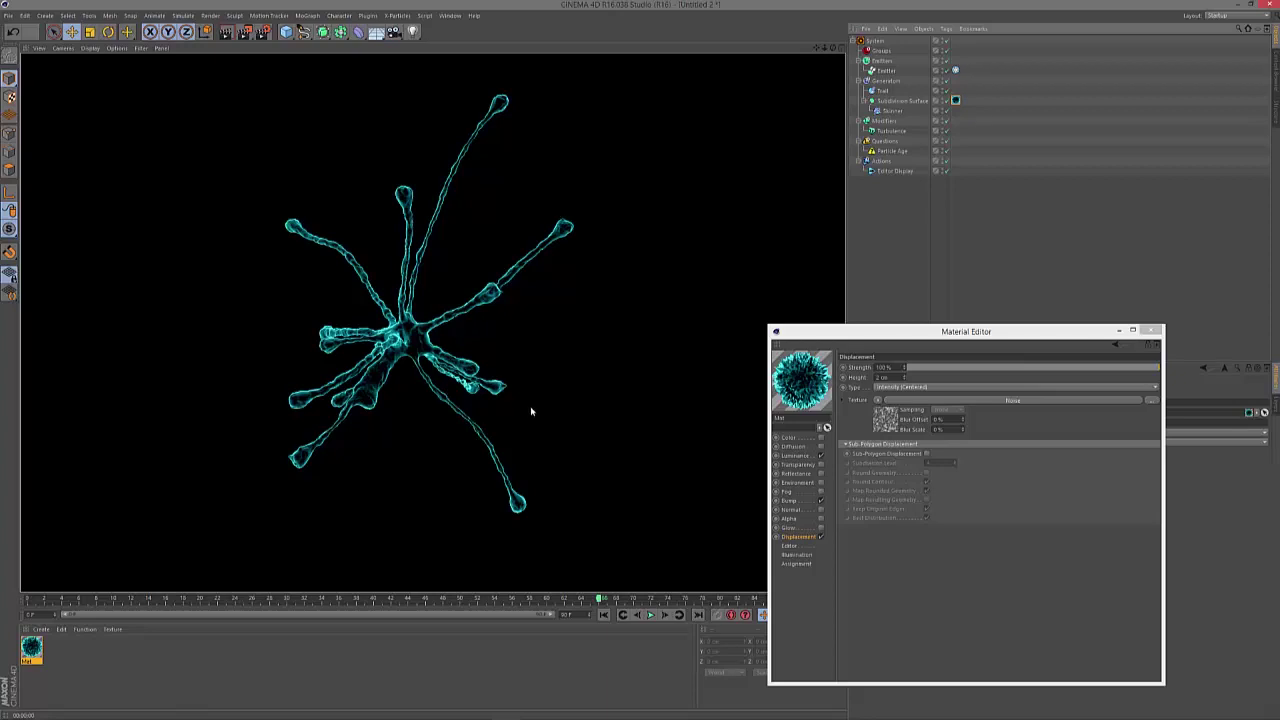
click(226, 32)
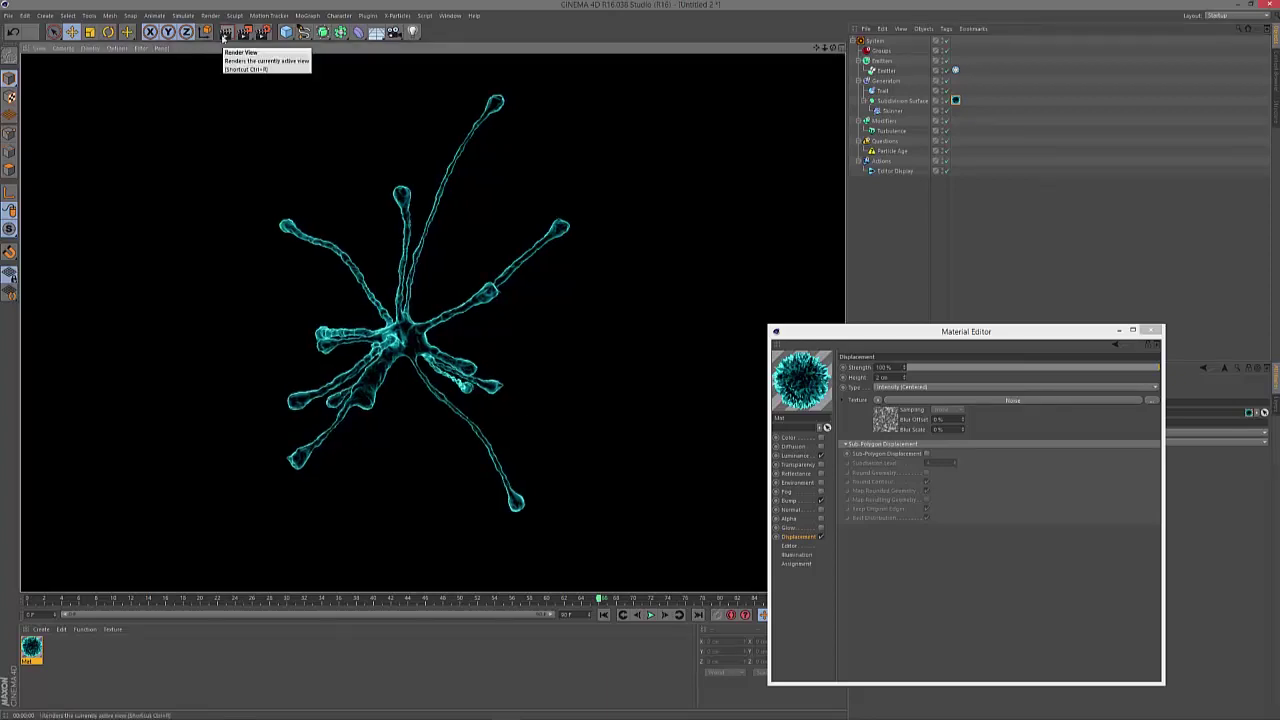